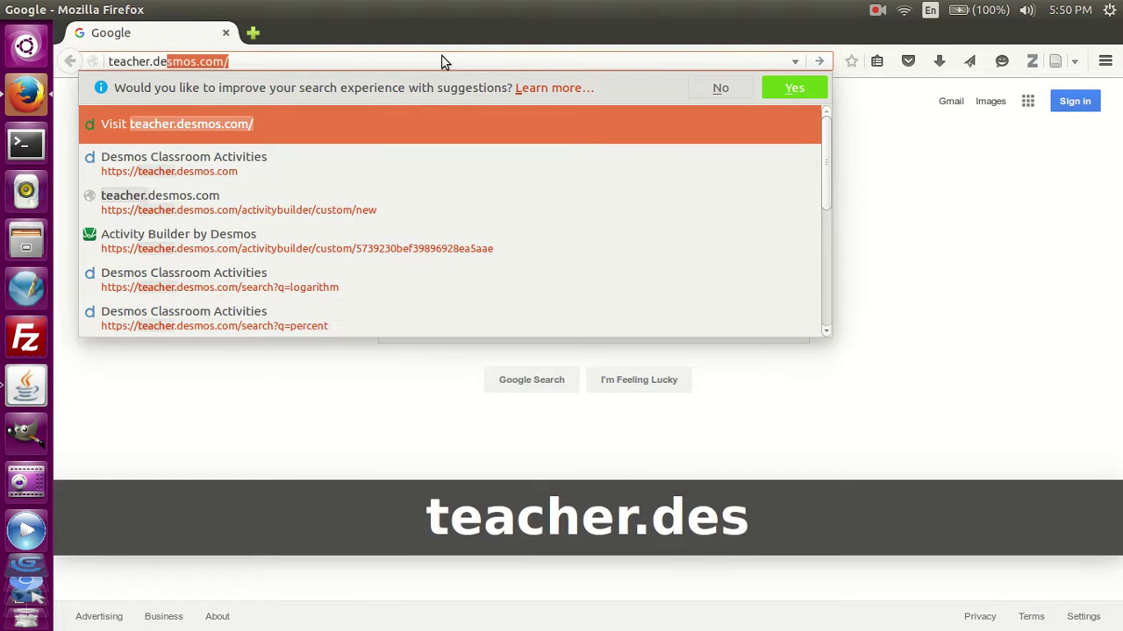
# Open teacher.desmos.com and create a new custom activity with Activity Builder
pyautogui.press('Return')
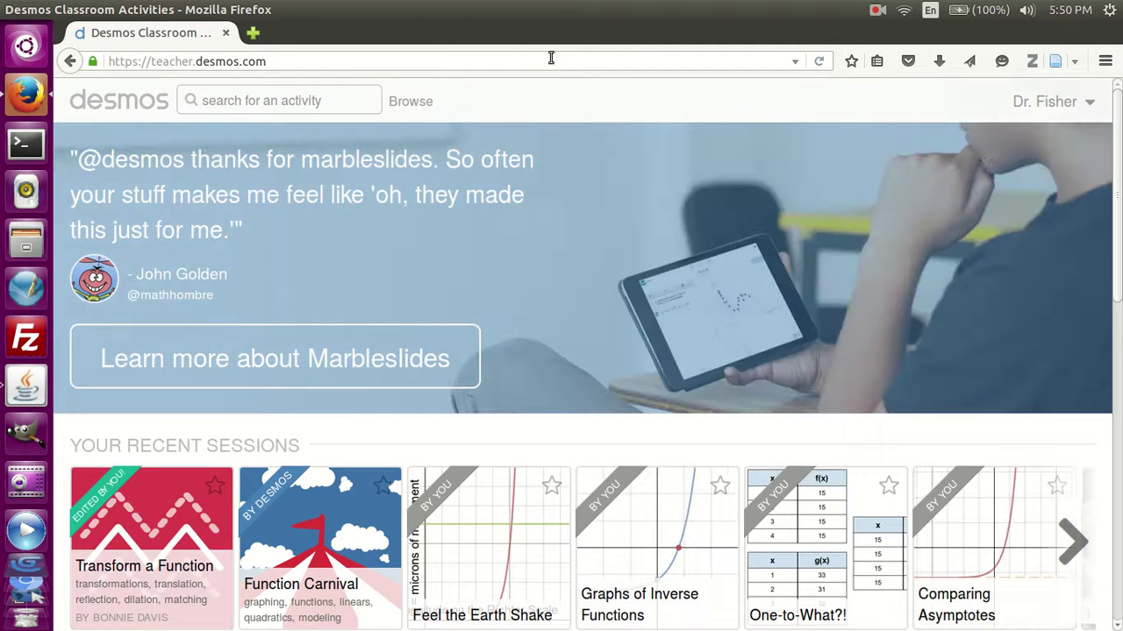
pyautogui.click(1072, 109)
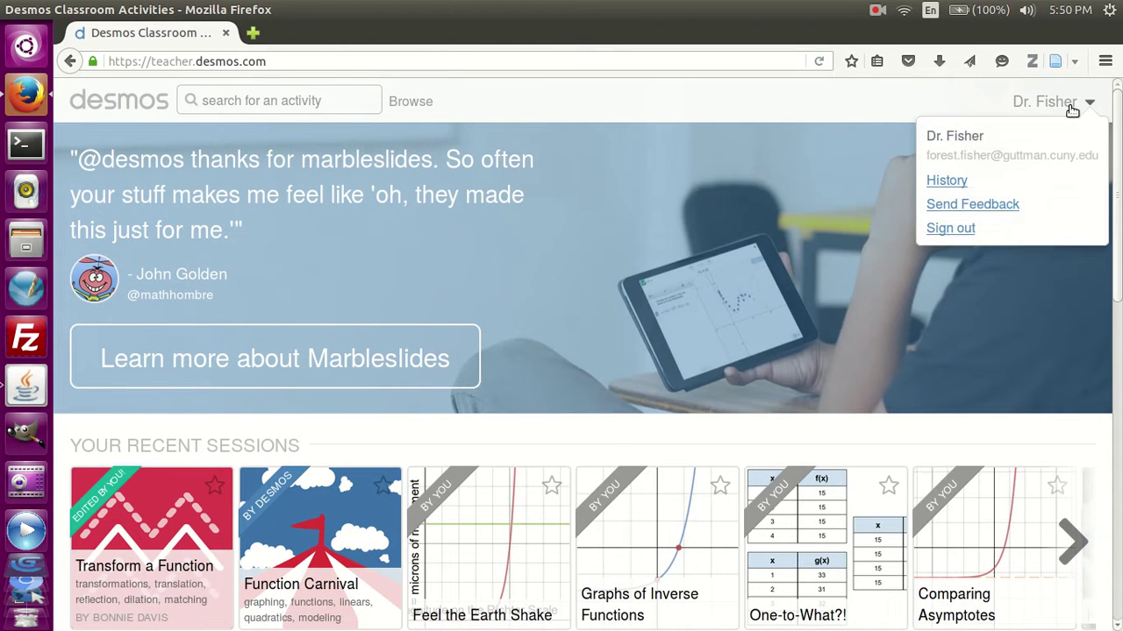
pyautogui.click(877, 112)
pyautogui.scroll(-4, 456, 178)
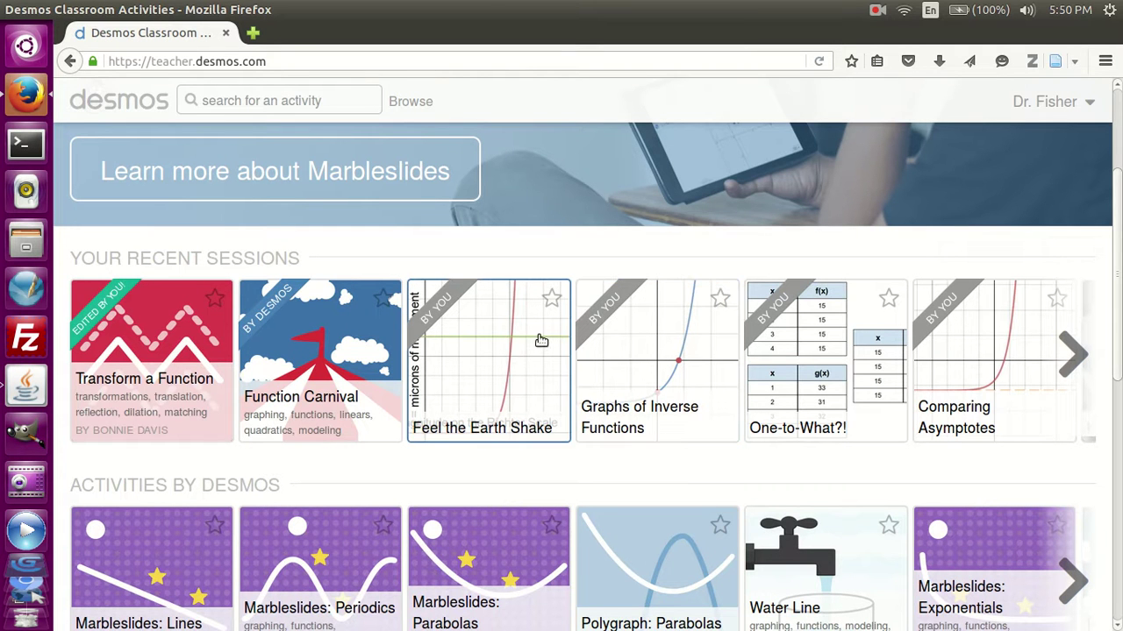
pyautogui.scroll(-10, 542, 340)
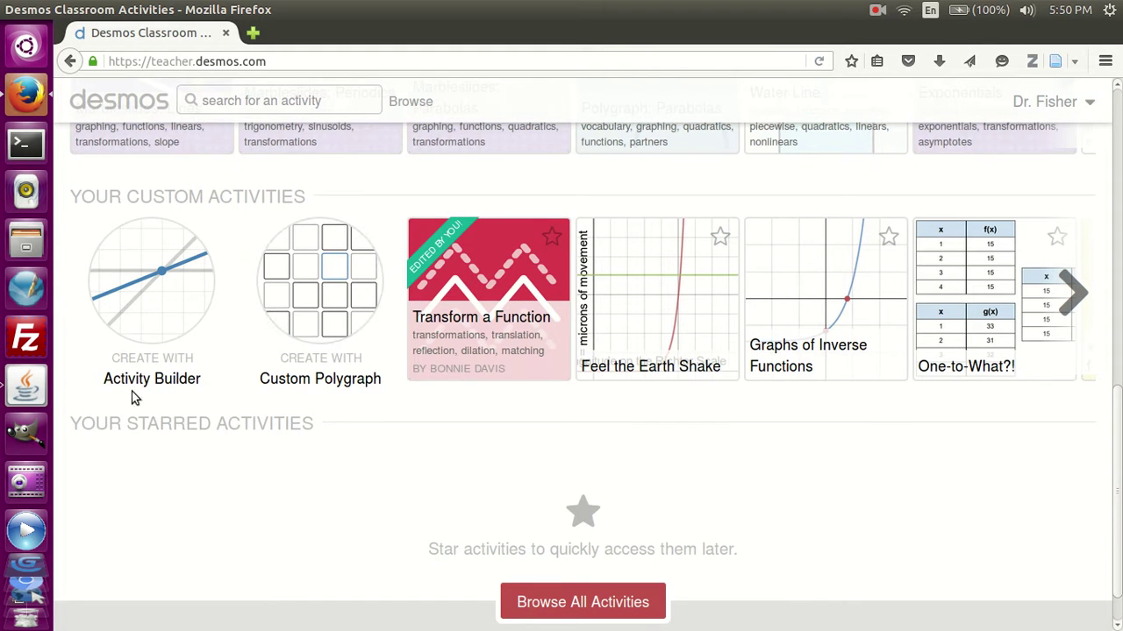
pyautogui.click(189, 303)
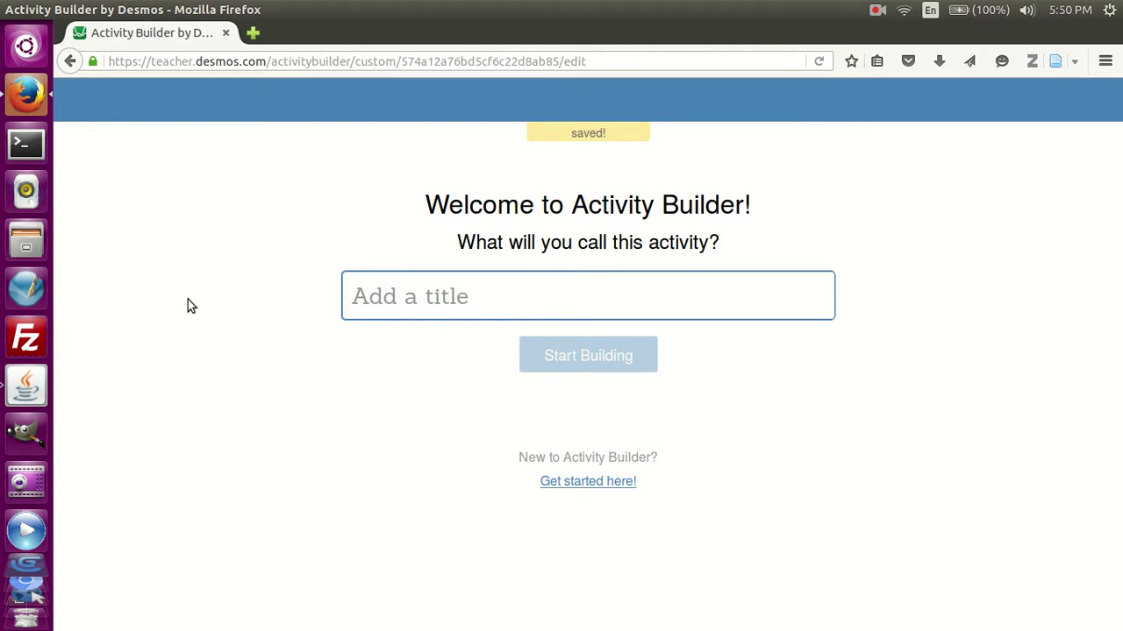
# Title the new activity "My First Activity" and start building it
pyautogui.write('My ')
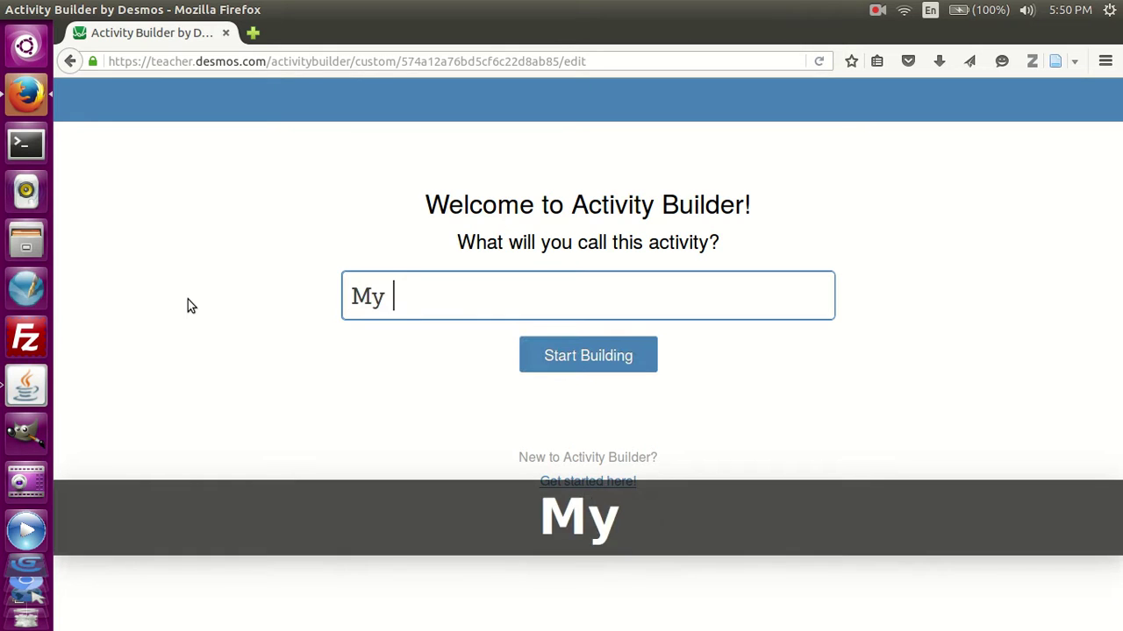
pyautogui.write('First Activity')
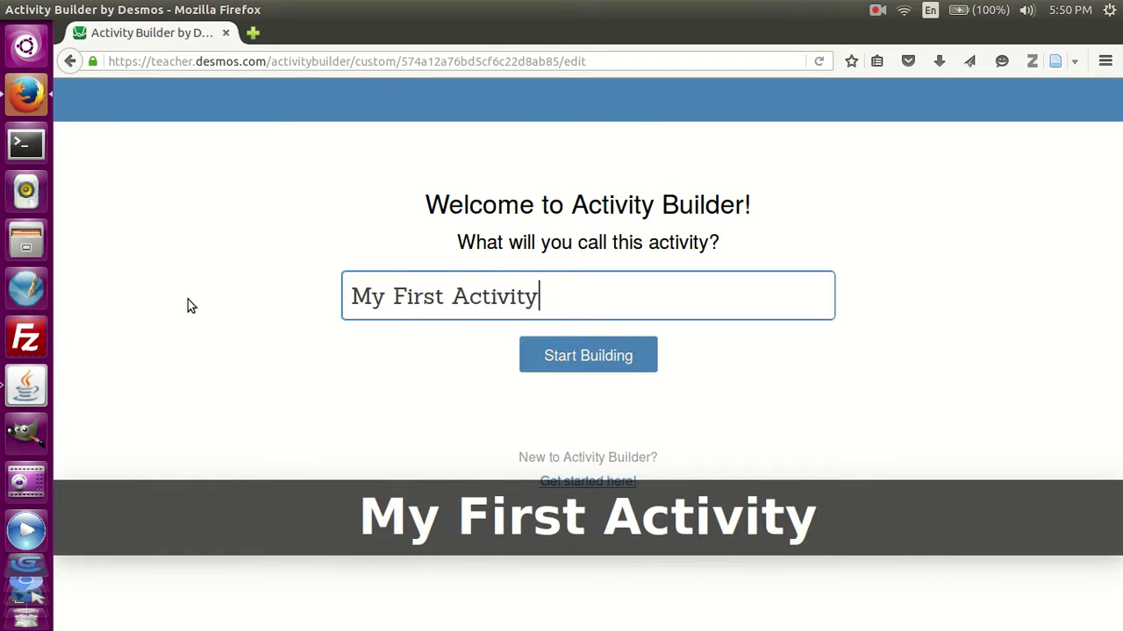
pyautogui.click(558, 351)
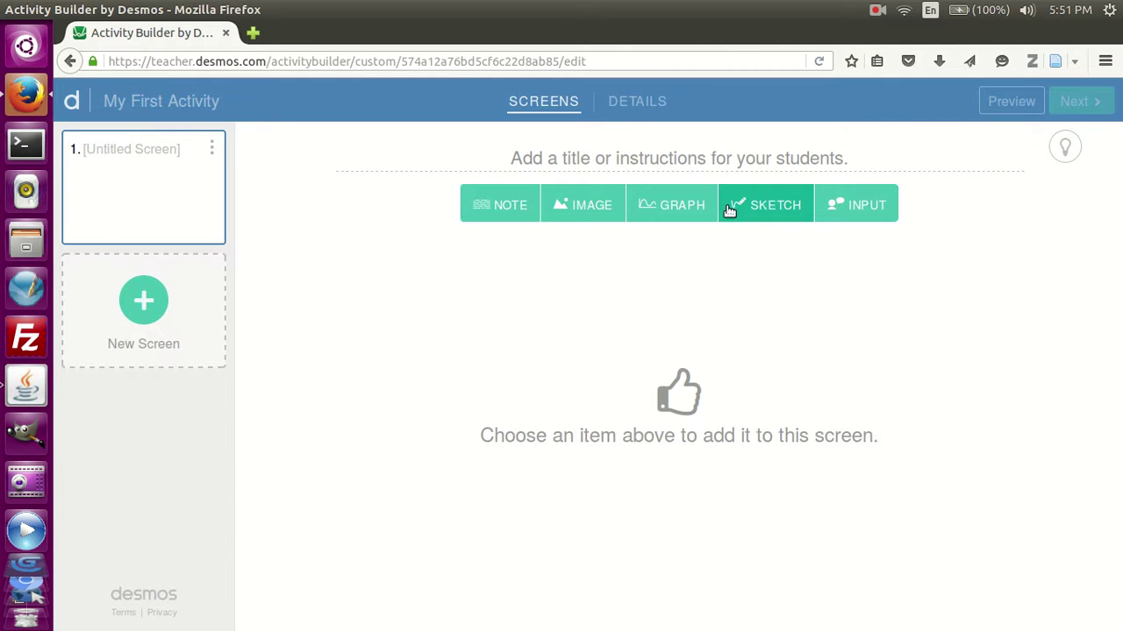
# Add a note to the first screen reading "Solve the equation x + 3y = 2."
pyautogui.click(506, 210)
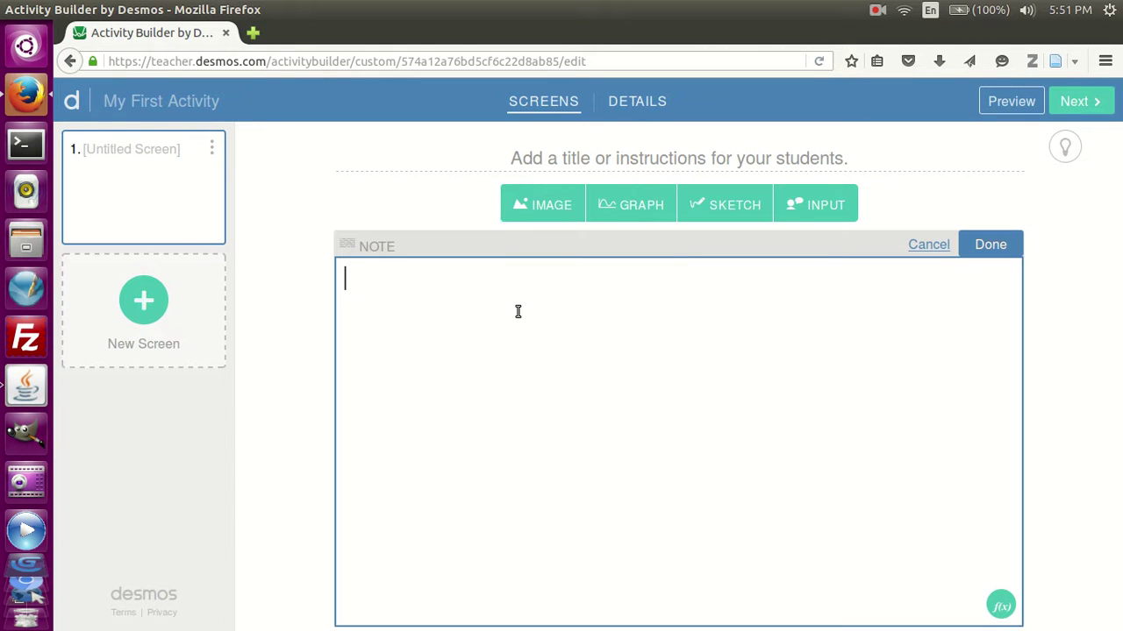
pyautogui.write('Solve the equation ')
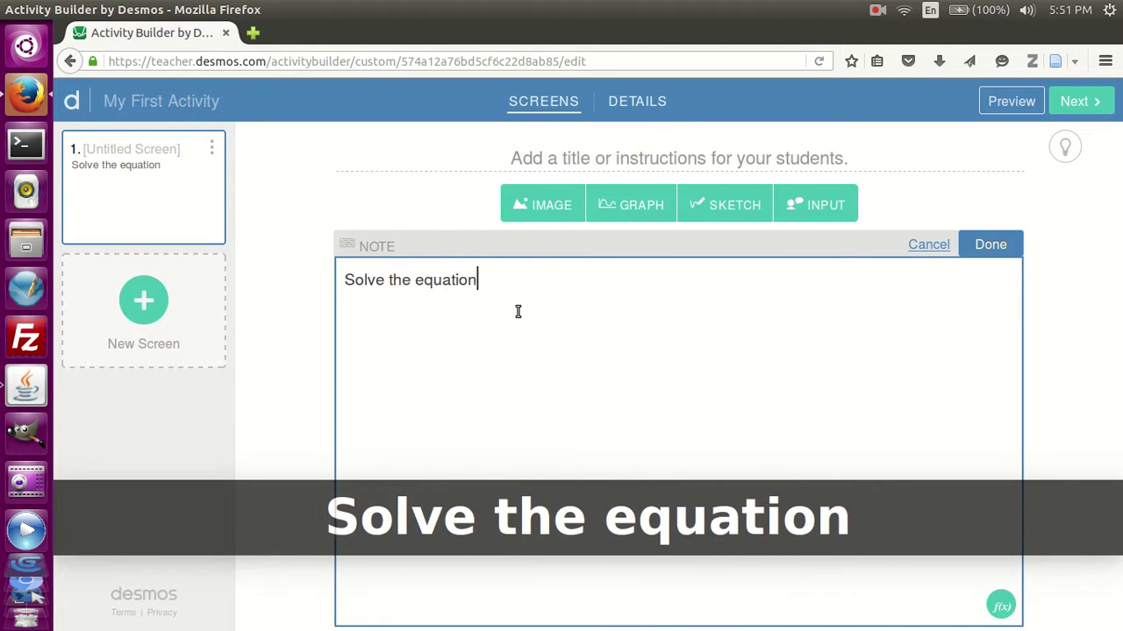
pyautogui.write('x + 3y')
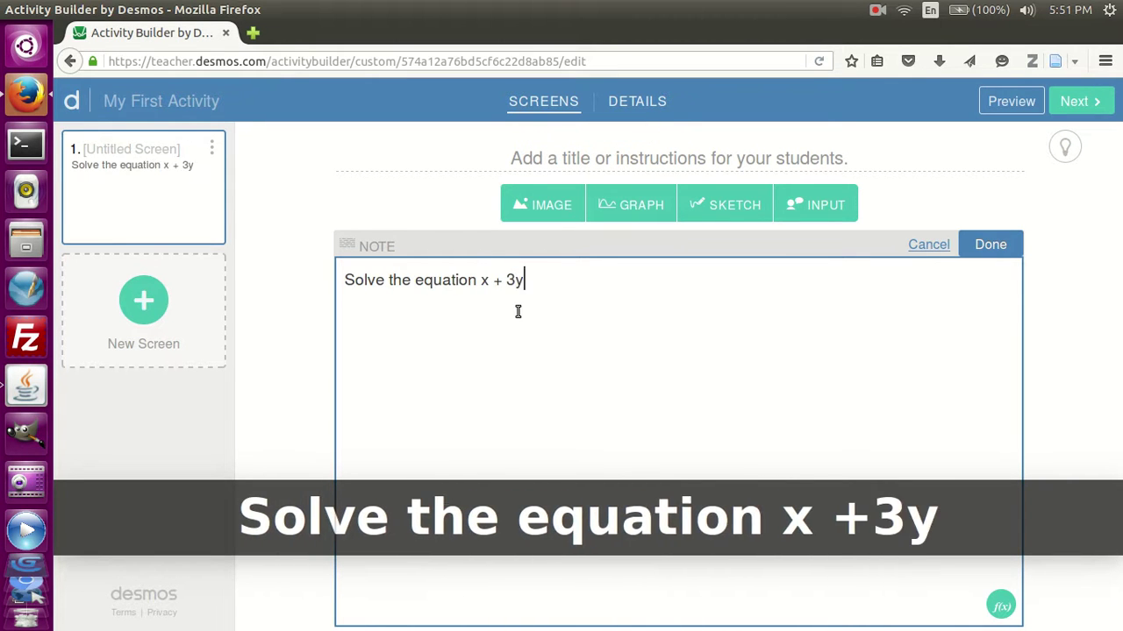
pyautogui.write(' = 2.')
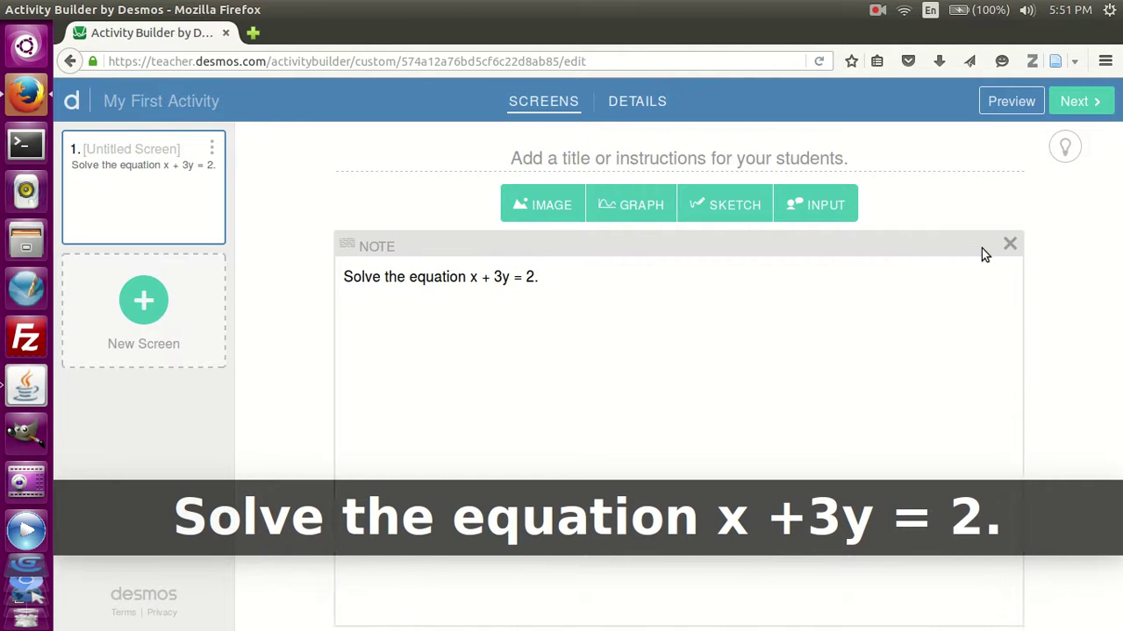
pyautogui.click(982, 249)
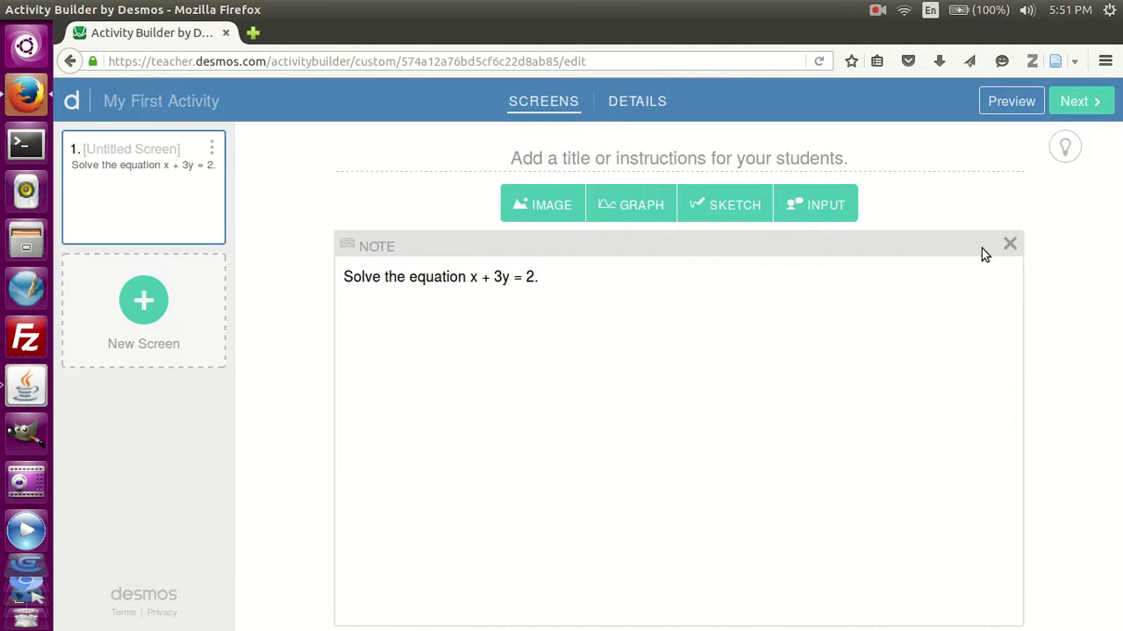
# Add a math answer input below the equation note and check the screen in the student preview
pyautogui.click(798, 209)
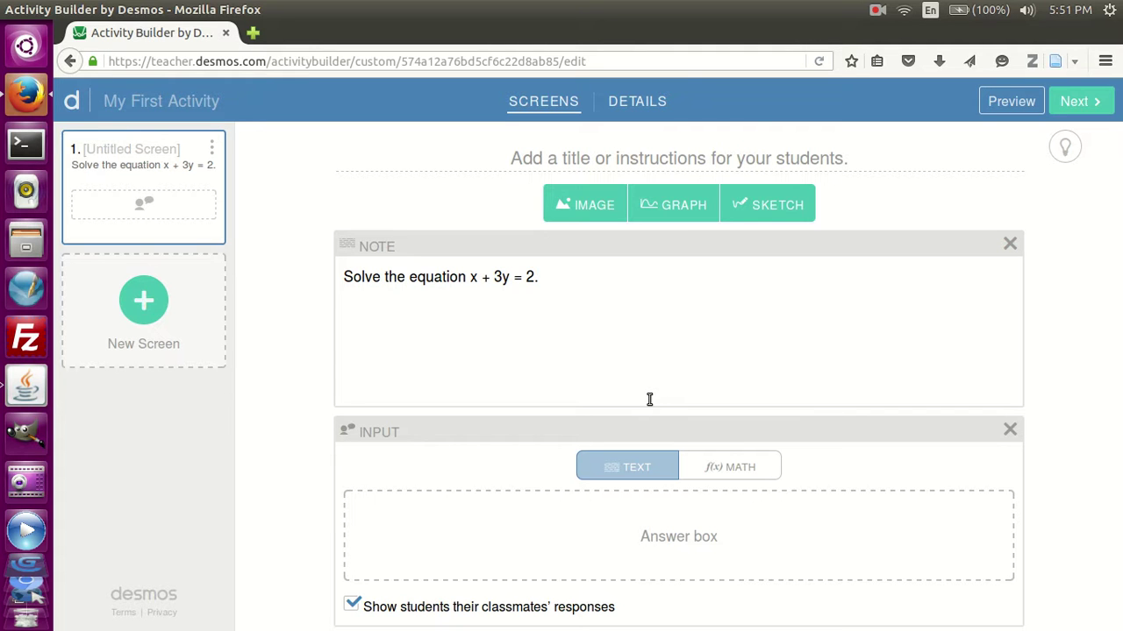
pyautogui.click(775, 463)
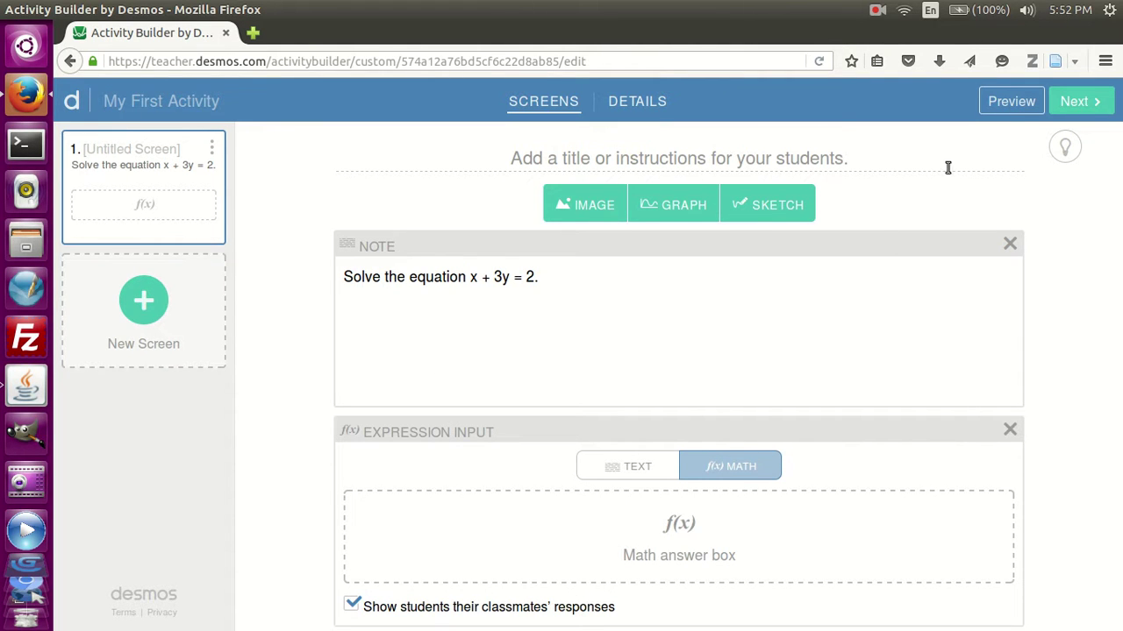
pyautogui.click(1002, 105)
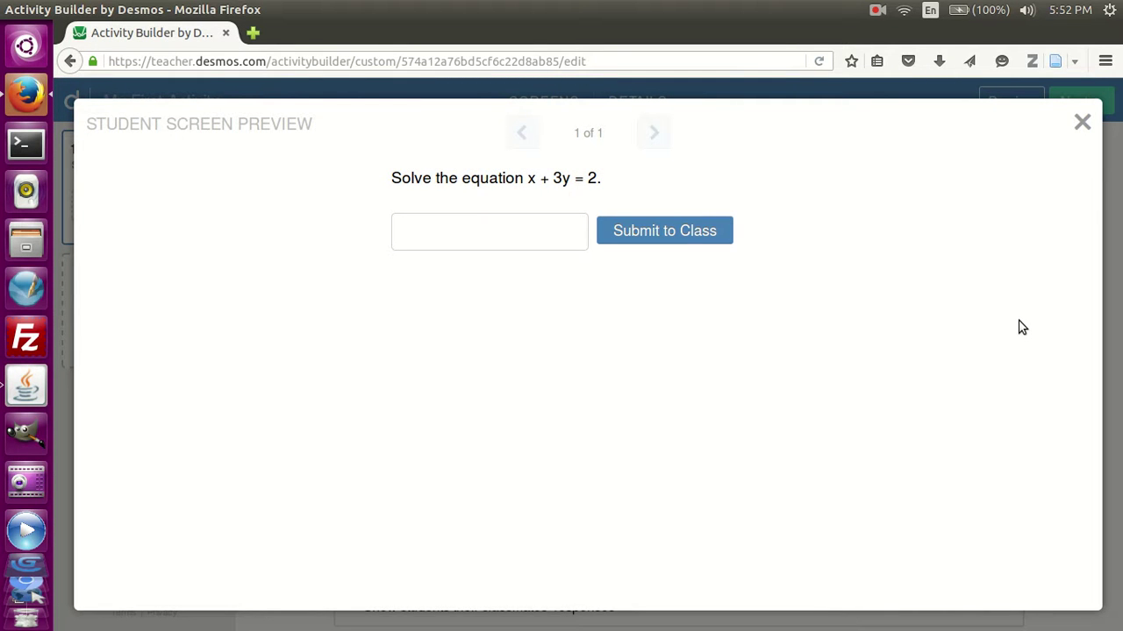
pyautogui.click(1082, 122)
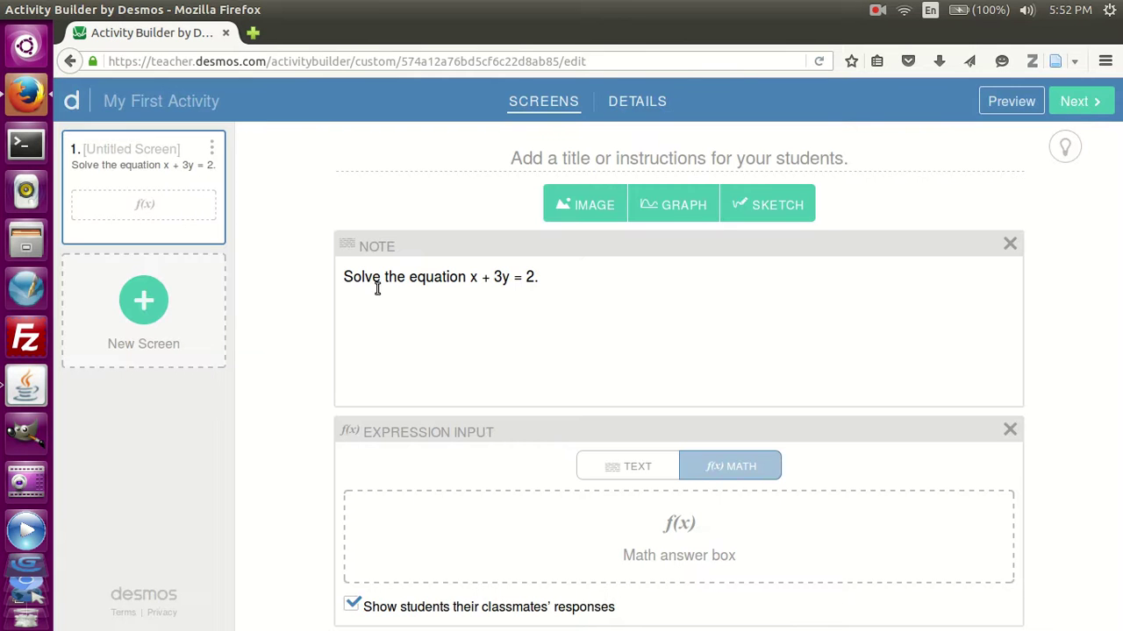
# Create a second screen and give it a text answer input and an empty note
pyautogui.click(144, 301)
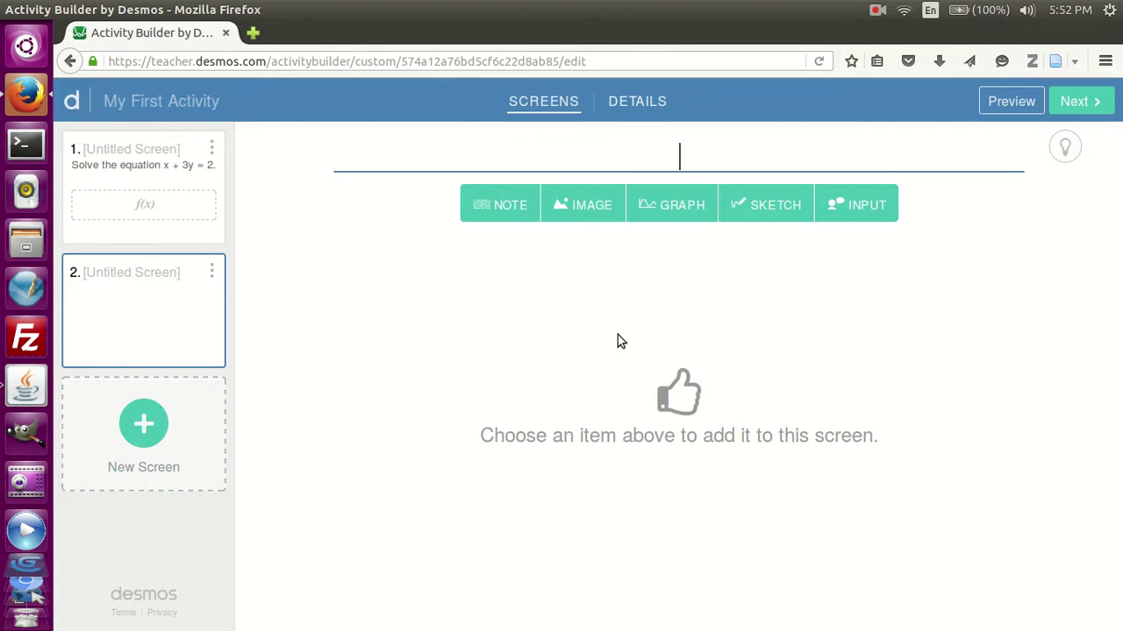
pyautogui.click(186, 163)
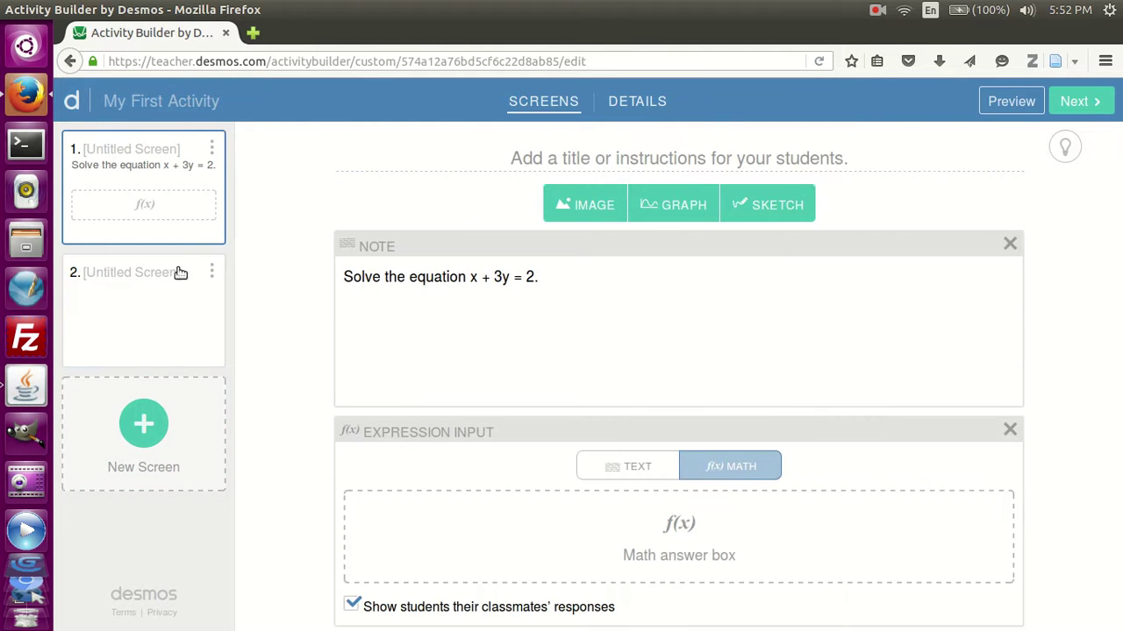
pyautogui.click(171, 328)
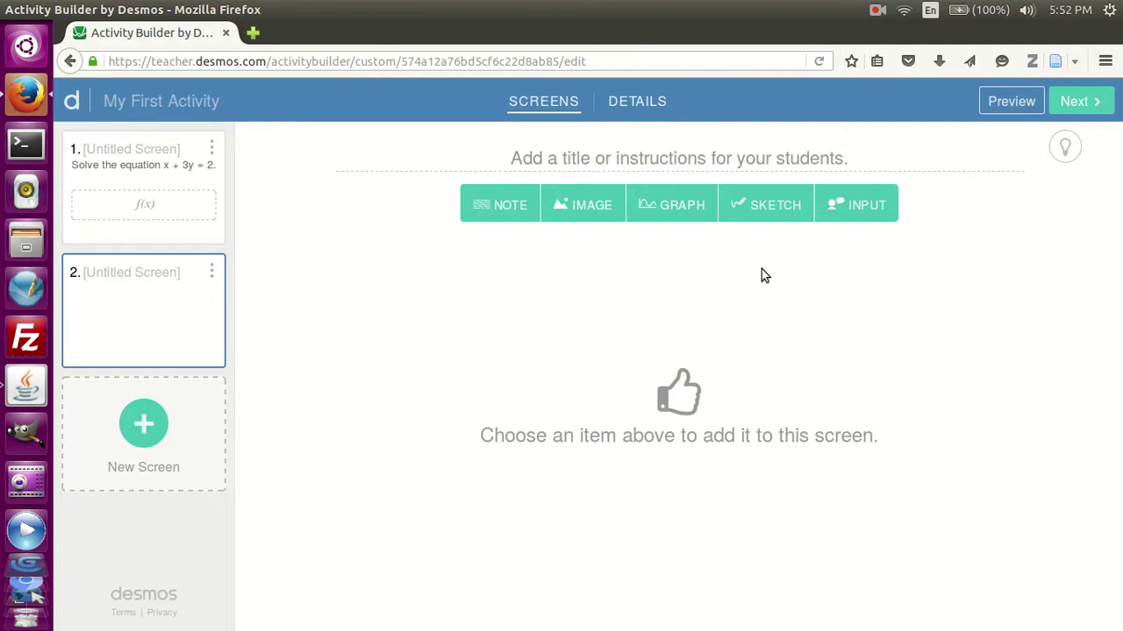
pyautogui.click(844, 210)
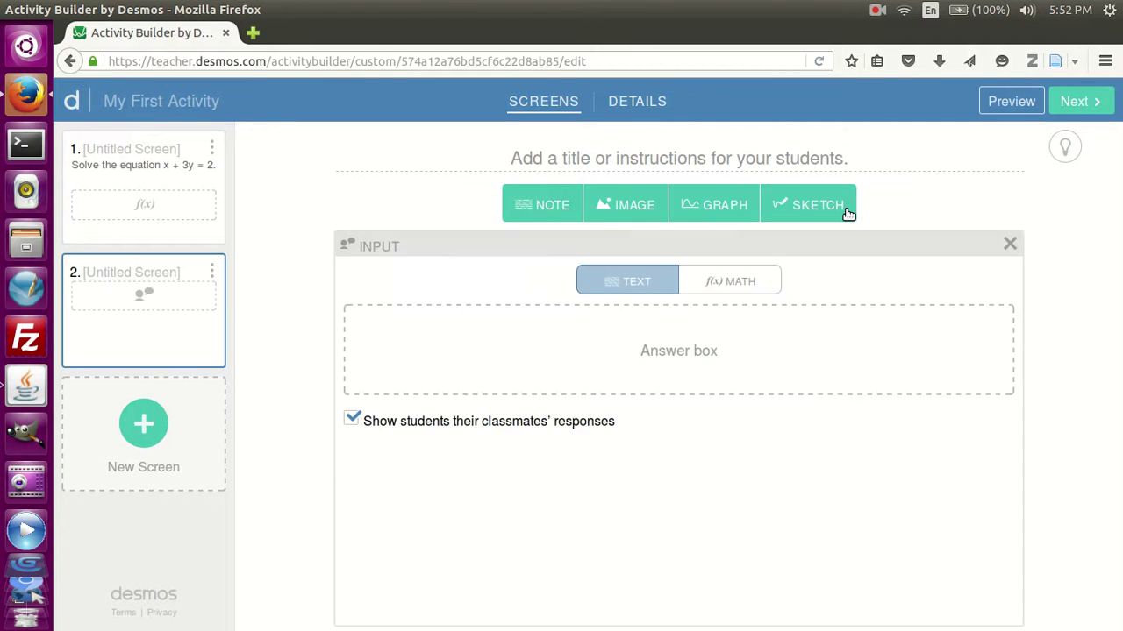
pyautogui.click(558, 211)
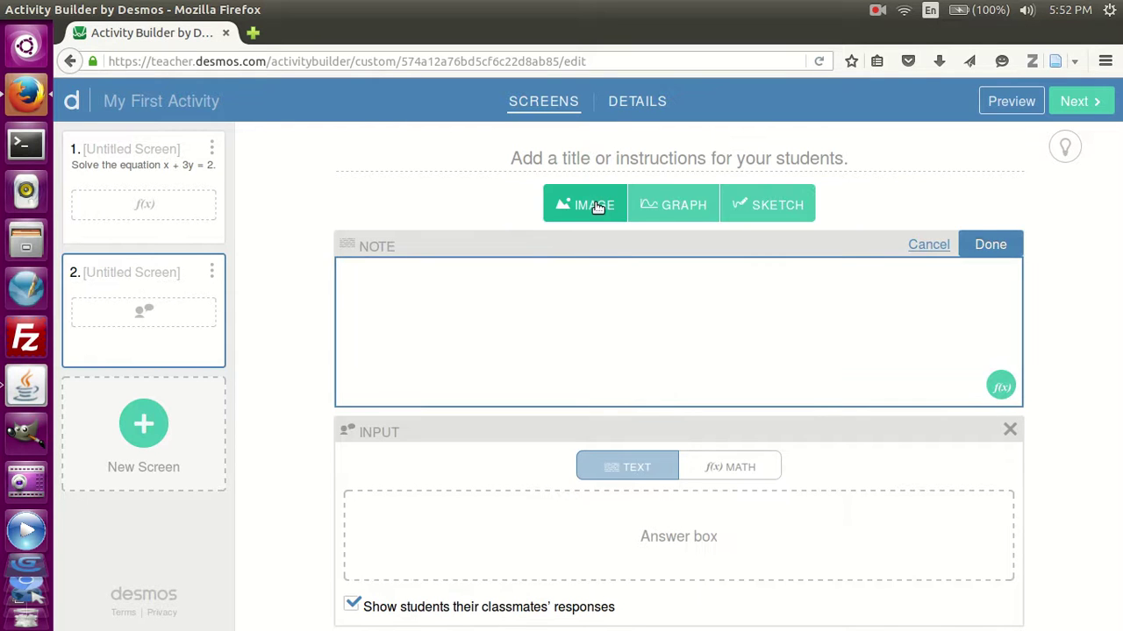
# Upload the image twoGraphs2.png from the Desktop folder to the second screen
pyautogui.click(594, 202)
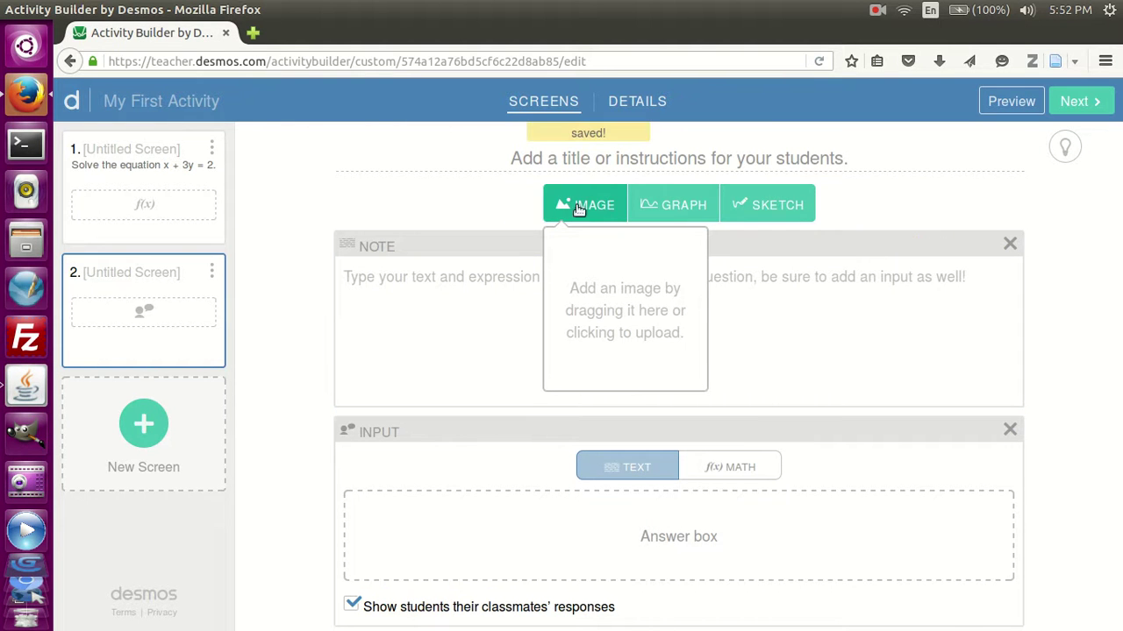
pyautogui.click(611, 311)
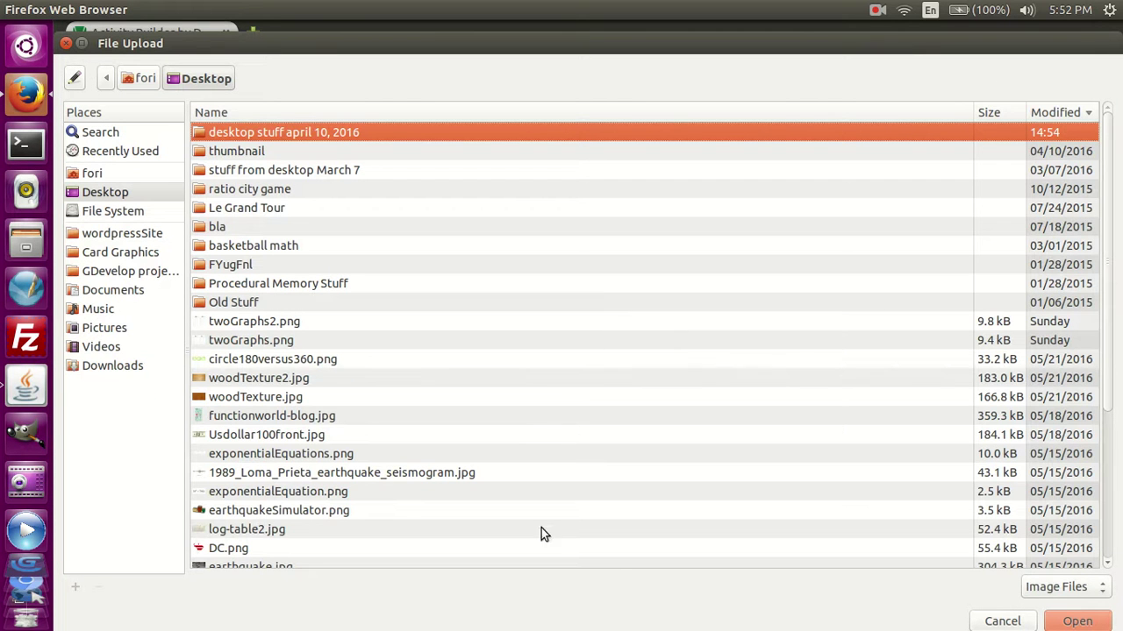
pyautogui.click(298, 326)
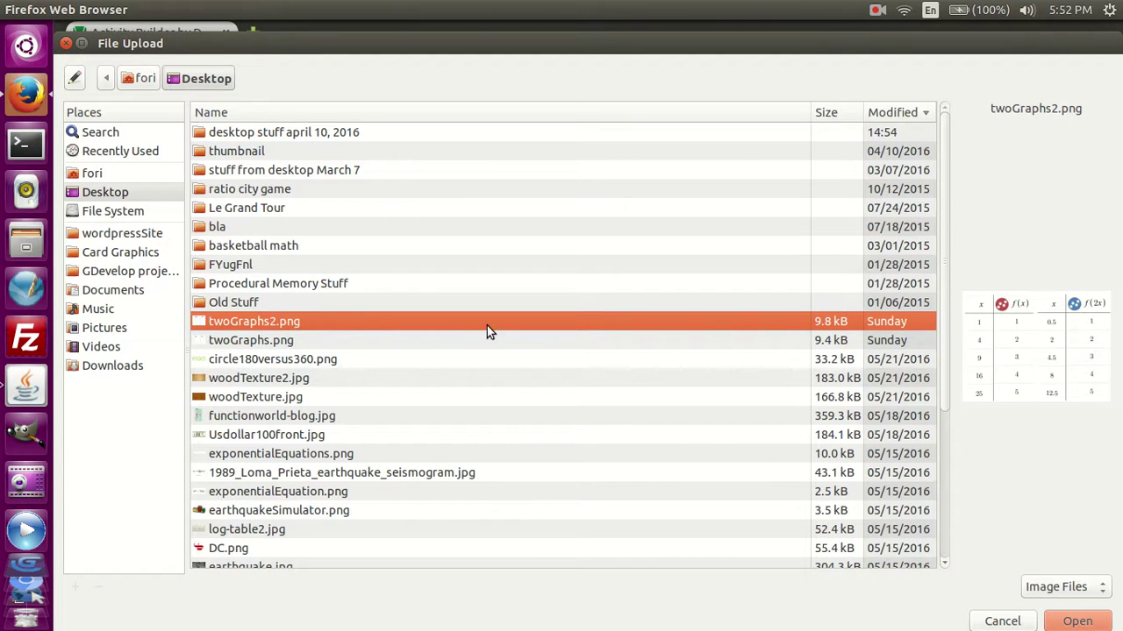
pyautogui.click(1088, 622)
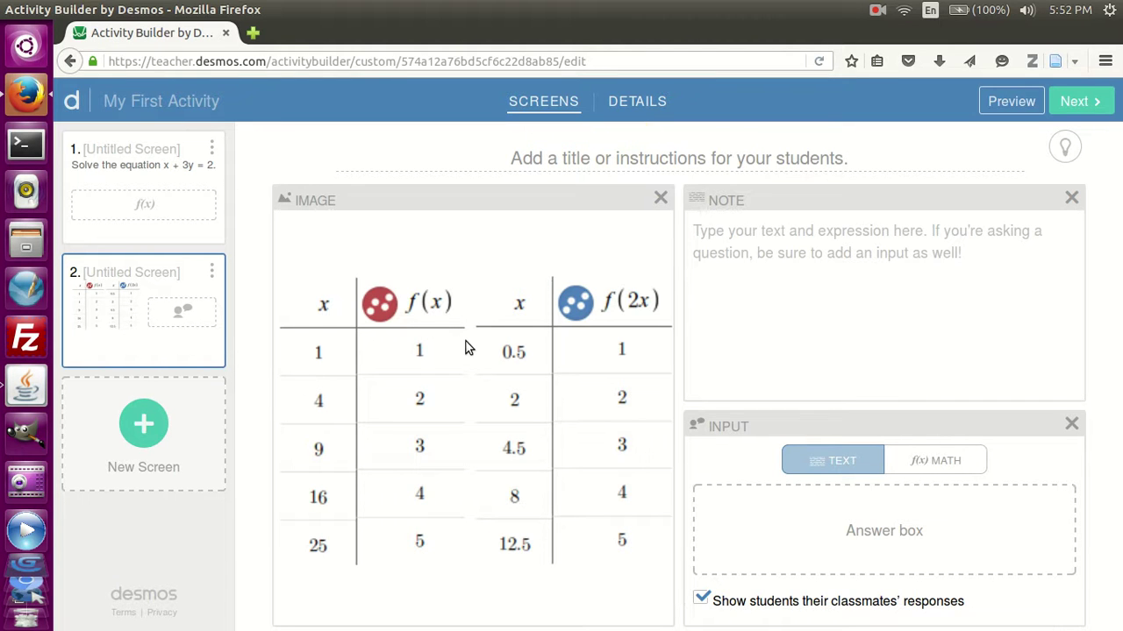
# Write "Which table grows faster?" in the second screen's note
pyautogui.click(836, 284)
pyautogui.write('Which tab')
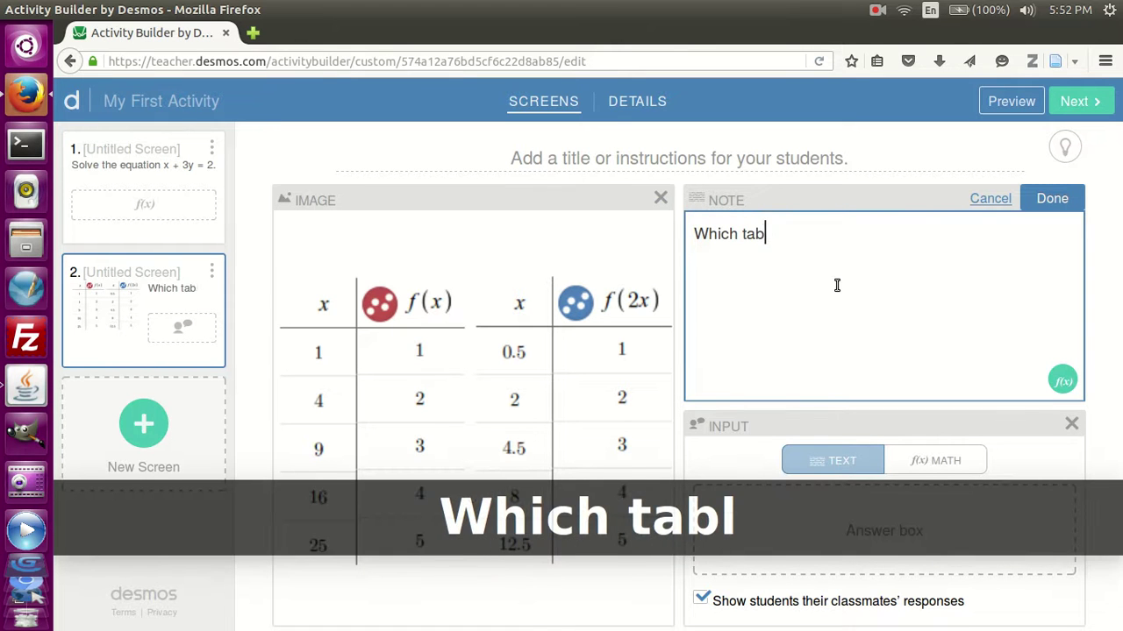
pyautogui.write('le')
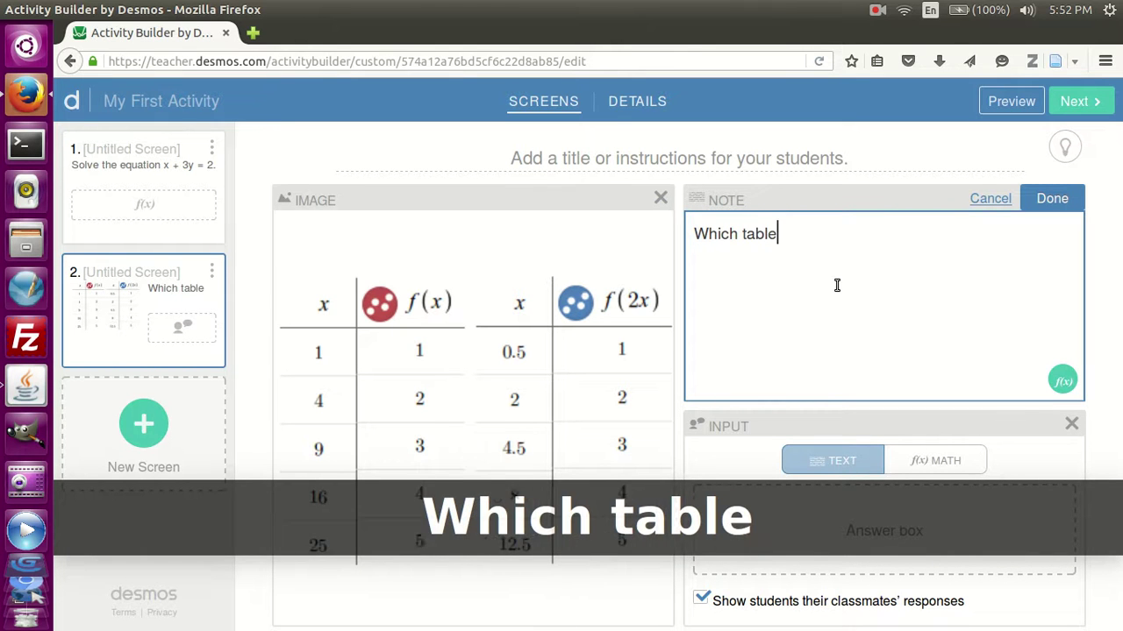
pyautogui.write(' grows faster?')
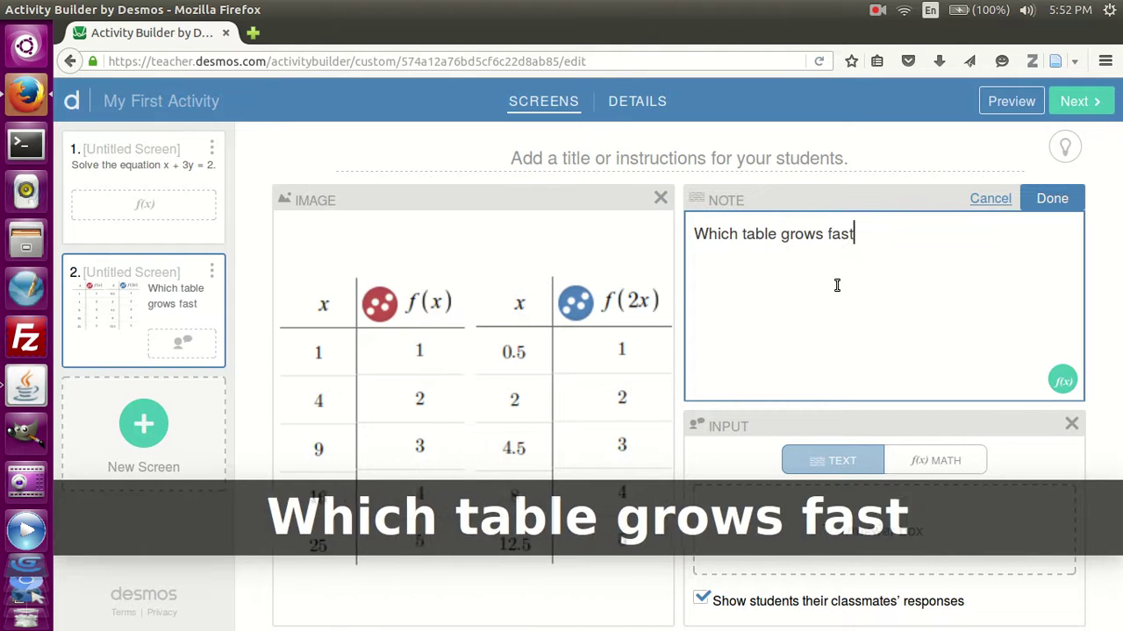
pyautogui.click(1049, 200)
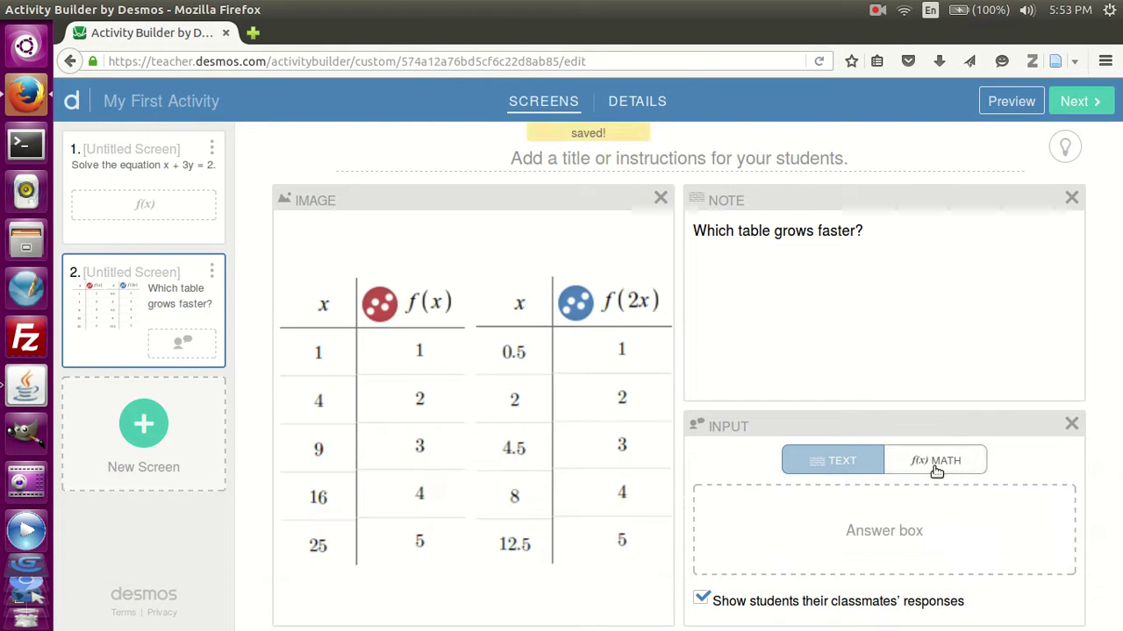
# Try the math answer type on the second screen, switch back to text, and check the student preview
pyautogui.click(936, 462)
pyautogui.click(836, 459)
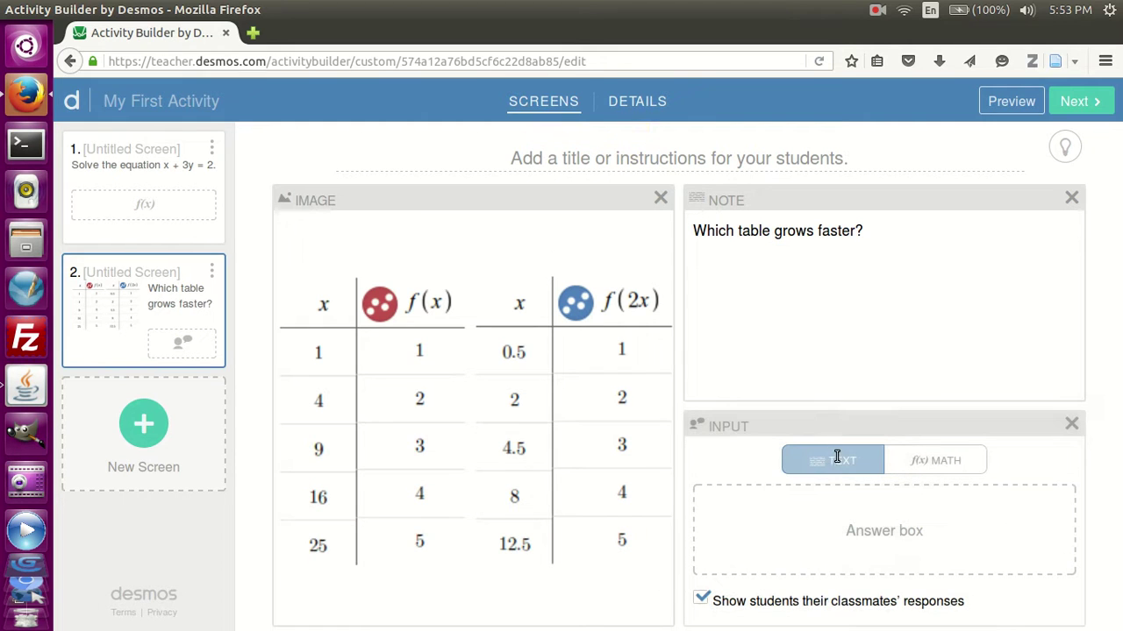
pyautogui.click(1009, 100)
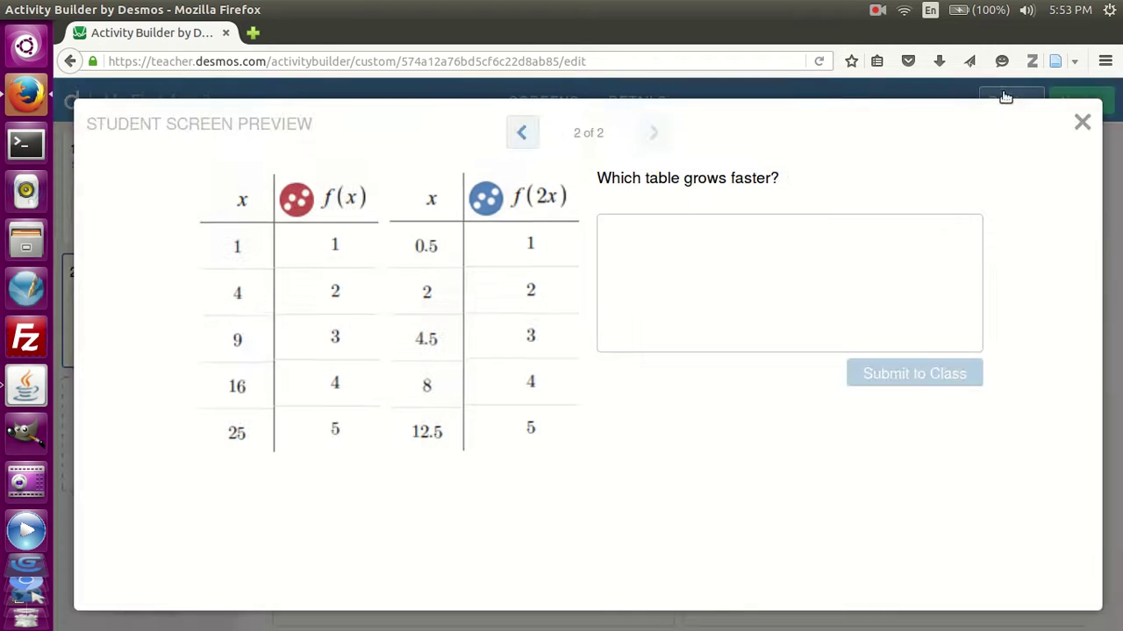
pyautogui.click(1081, 122)
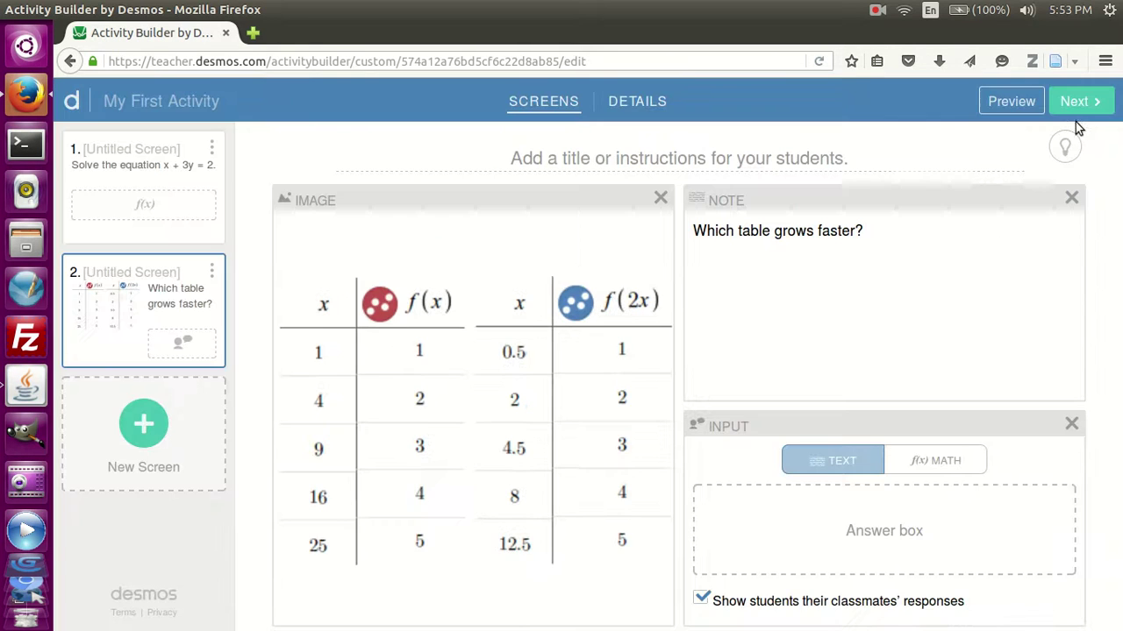
# Create a third screen and add a graph to it
pyautogui.click(156, 424)
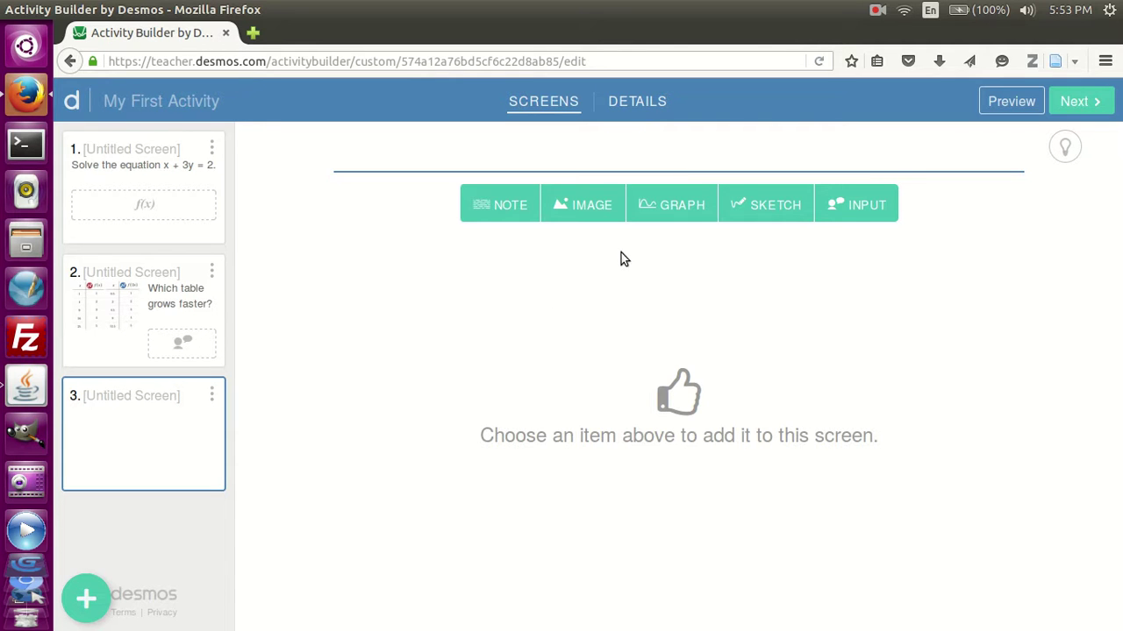
pyautogui.click(653, 215)
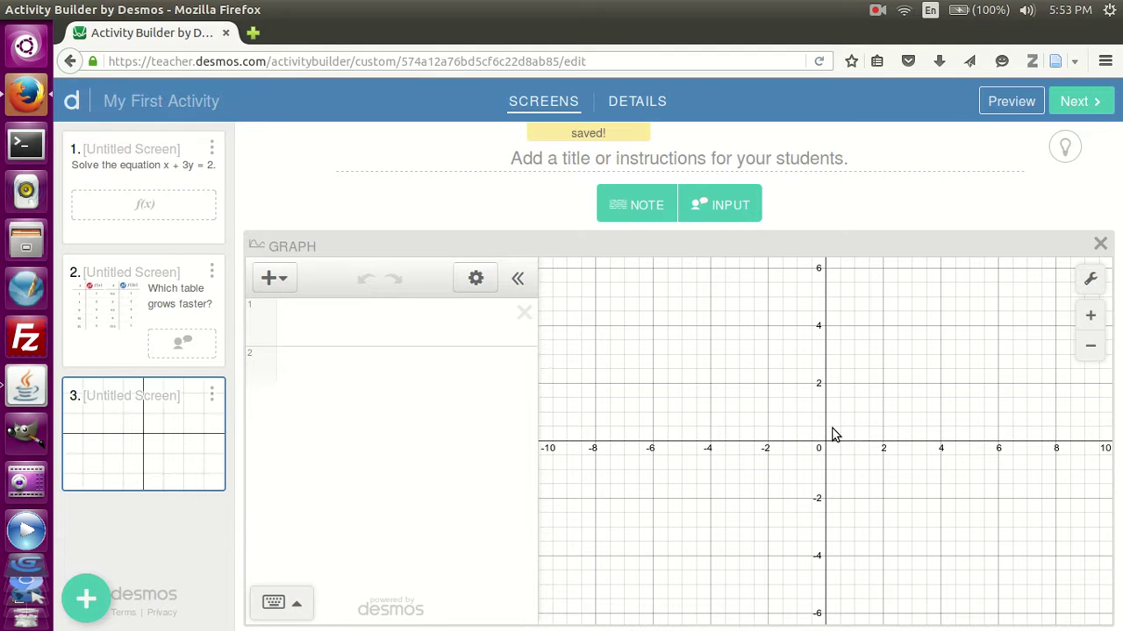
# Enter the function f(x) = 3x - 2 as the first expression of the third screen's graph
pyautogui.click(377, 319)
pyautogui.write('f(x) =')
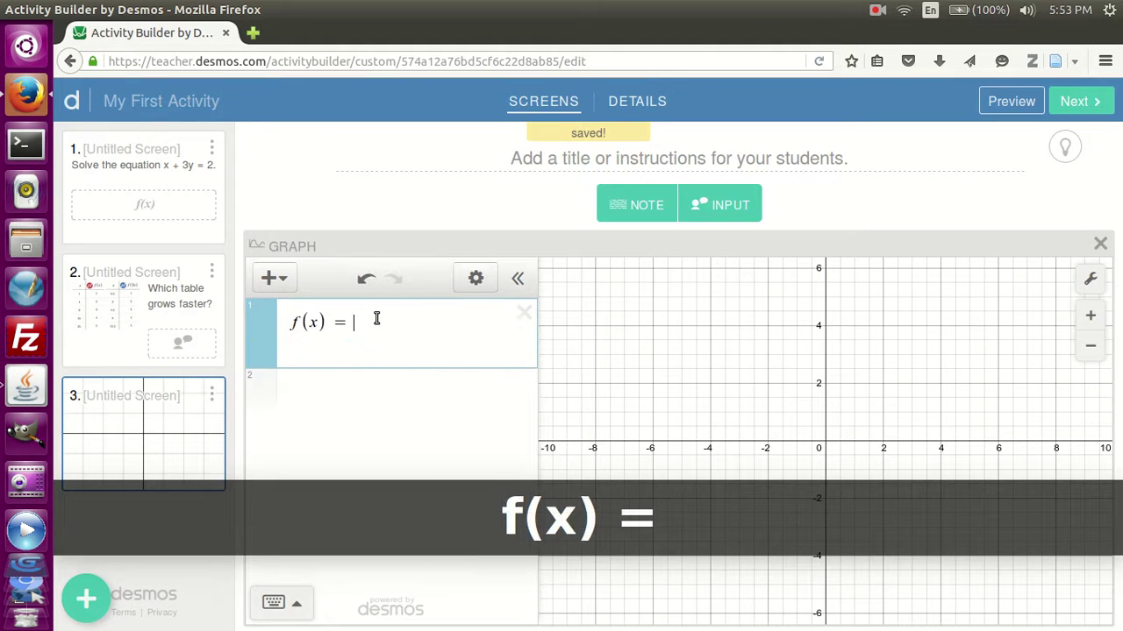
pyautogui.write(' 3x - 2')
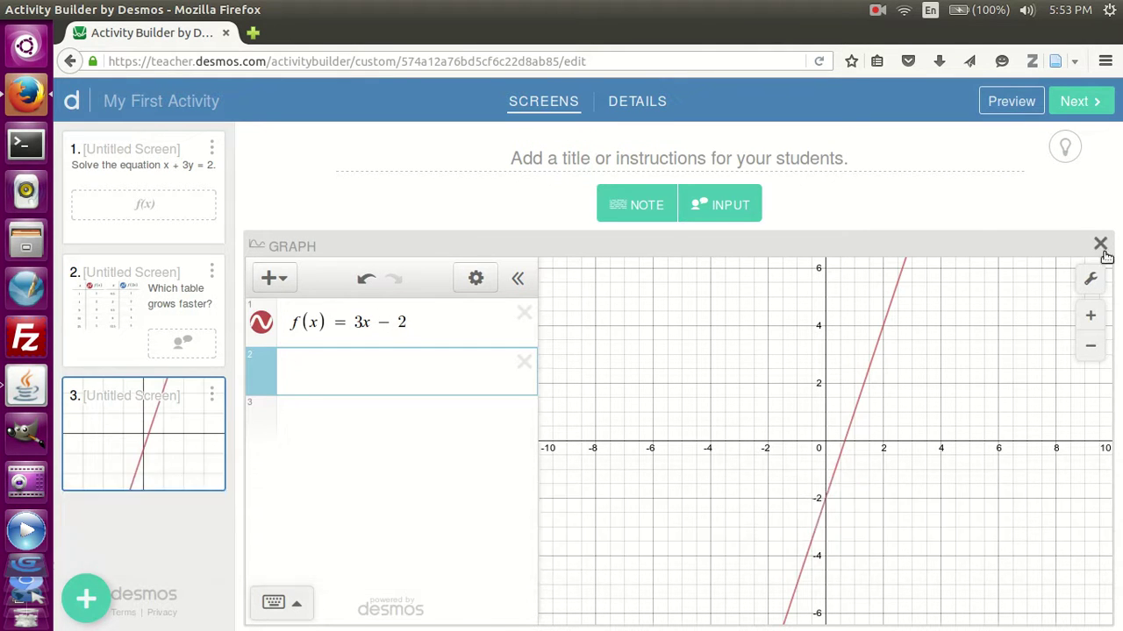
# Try Projector Mode on the graph and switch it back off, then zoom the graph out and back in
pyautogui.click(1096, 281)
pyautogui.click(1008, 292)
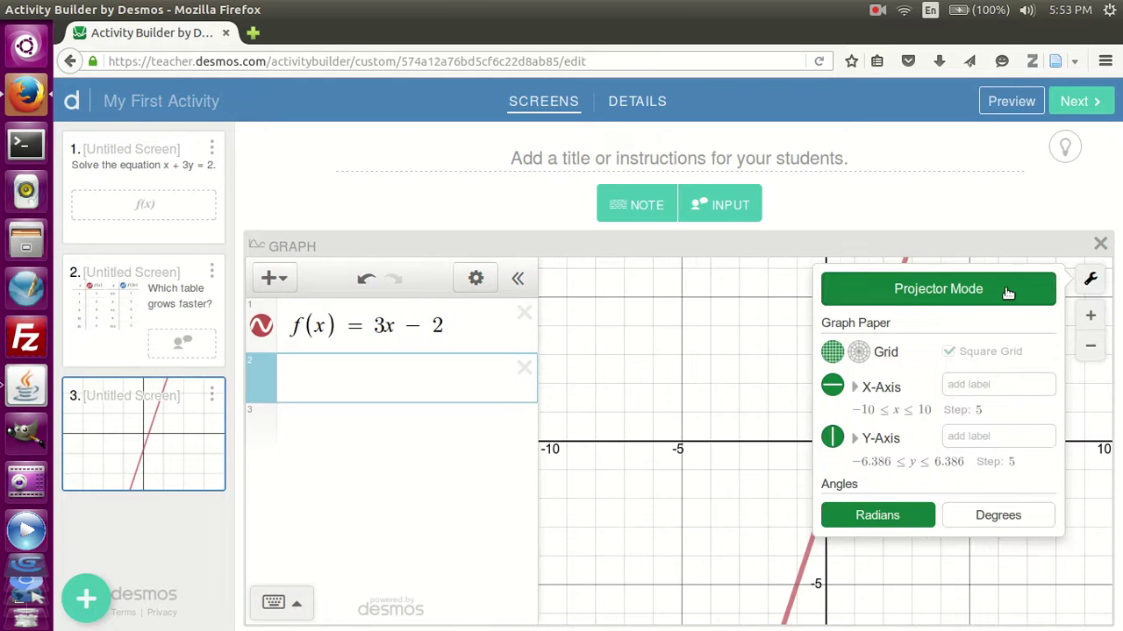
pyautogui.click(1007, 292)
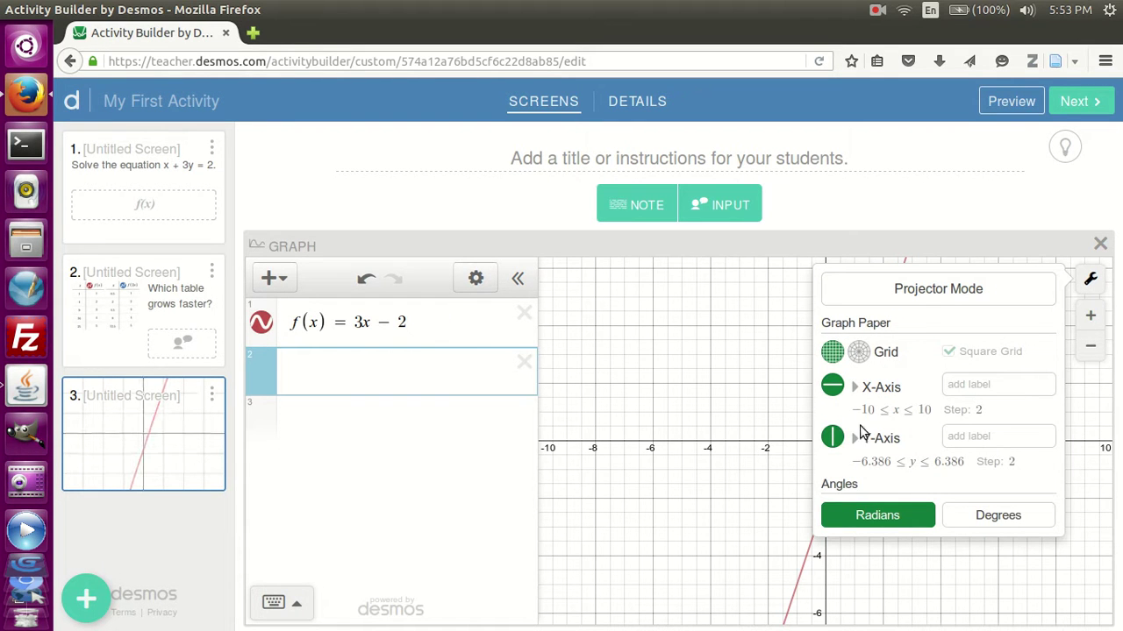
pyautogui.click(1089, 279)
pyautogui.click(1091, 346)
pyautogui.click(1092, 317)
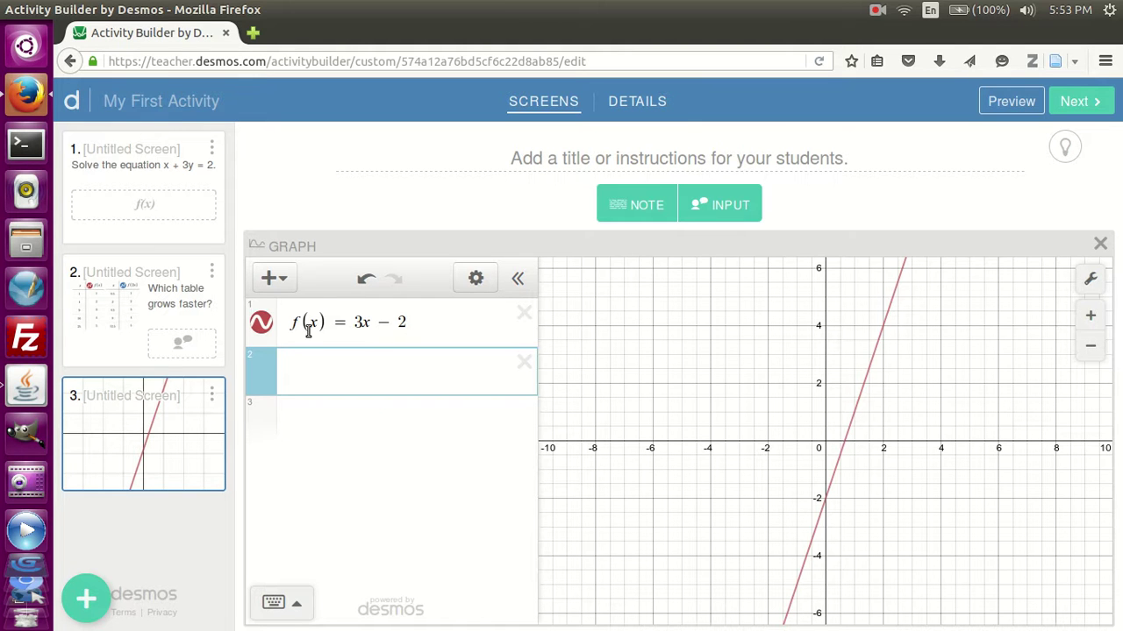
# Add a folder below the function, enter y=3 inside it, and collapse the folder
pyautogui.click(276, 279)
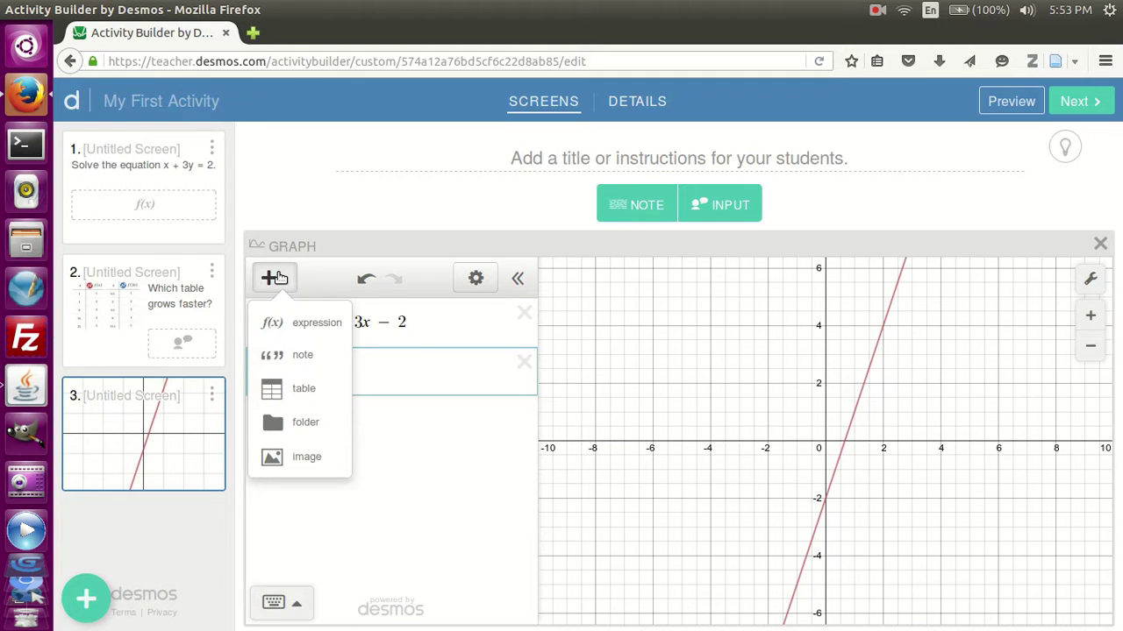
pyautogui.click(299, 426)
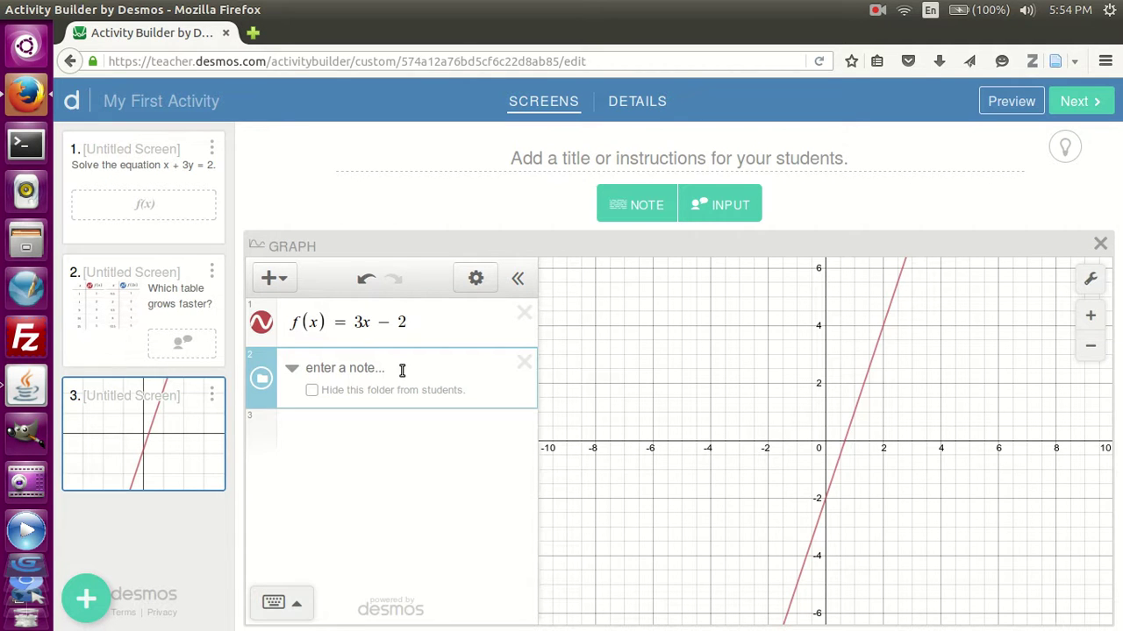
pyautogui.press('Return')
pyautogui.write('y=3')
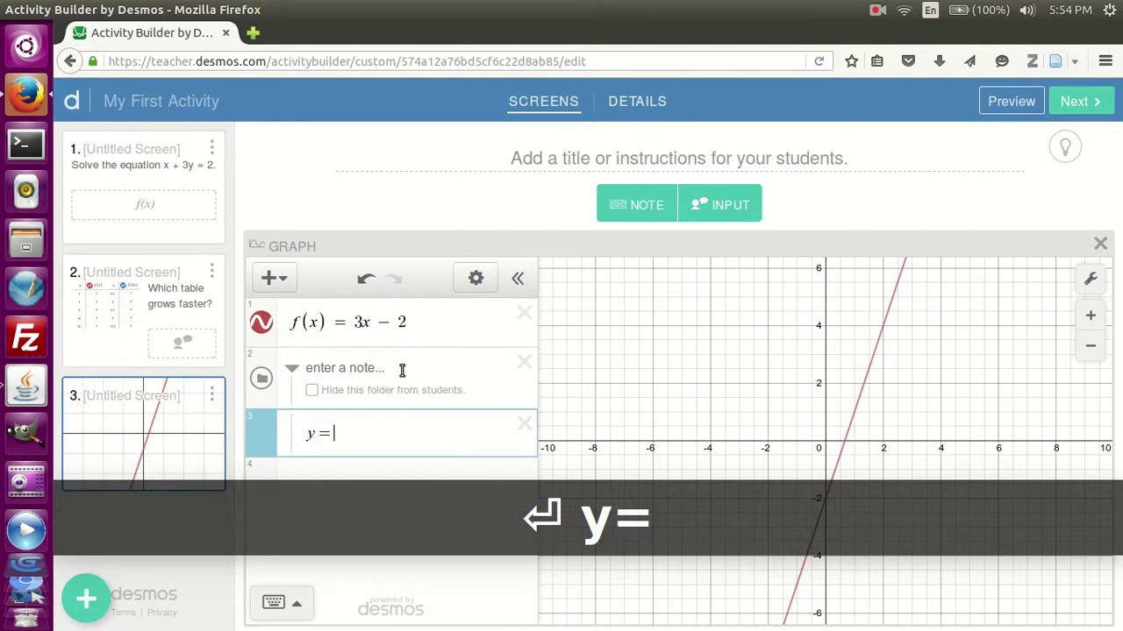
pyautogui.press('Return')
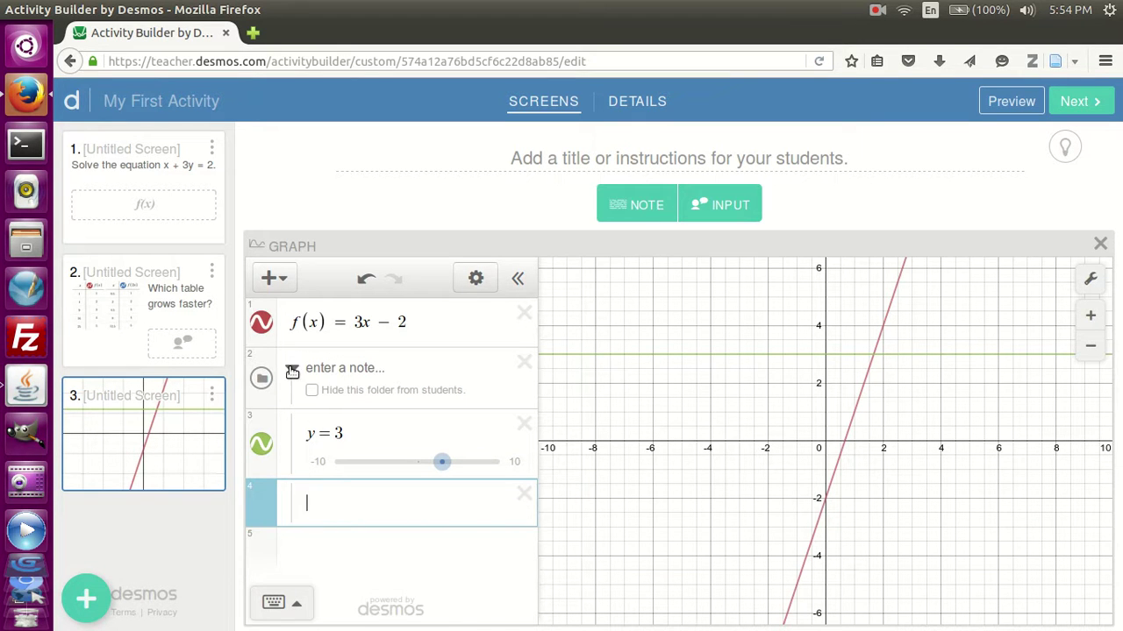
pyautogui.click(292, 369)
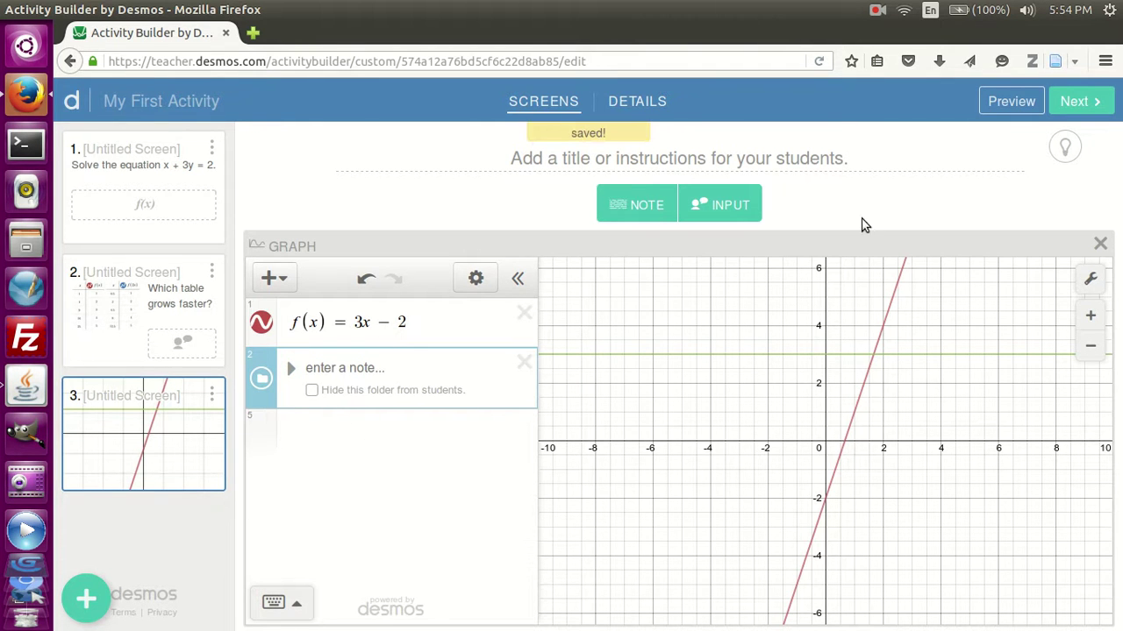
# Preview the third screen as a student and expand the folder to check its contents
pyautogui.click(994, 107)
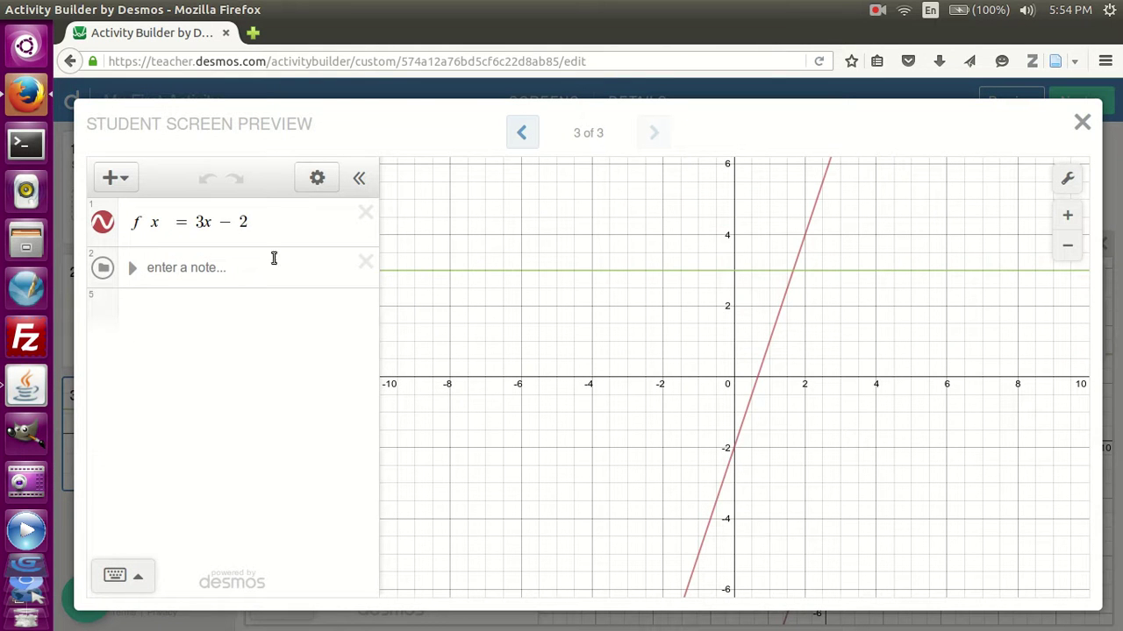
pyautogui.click(132, 268)
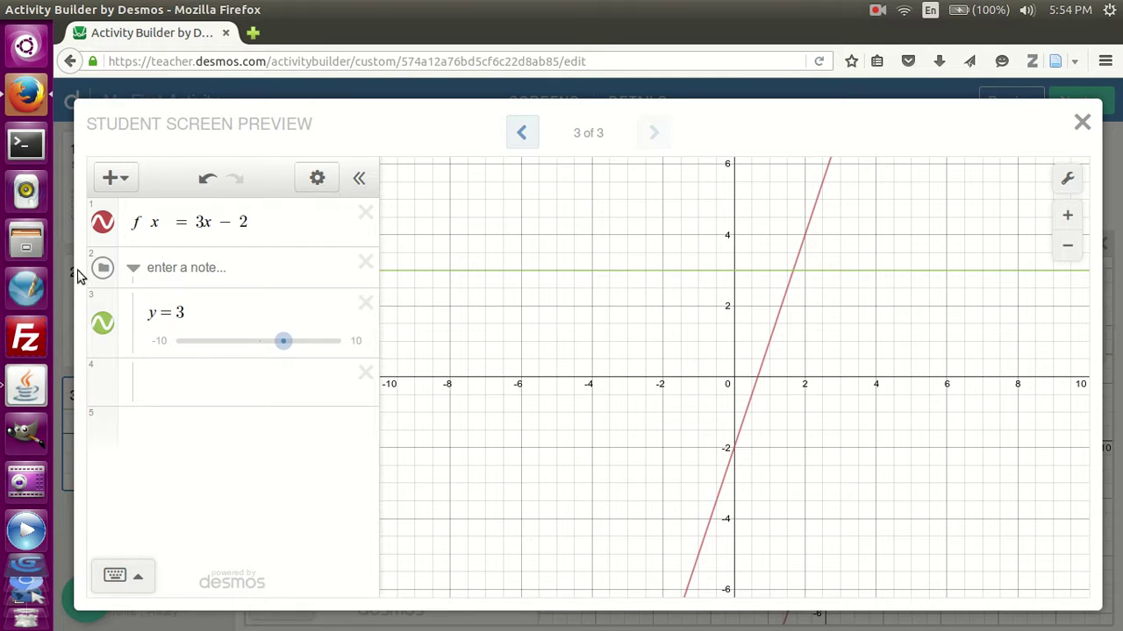
pyautogui.click(1082, 122)
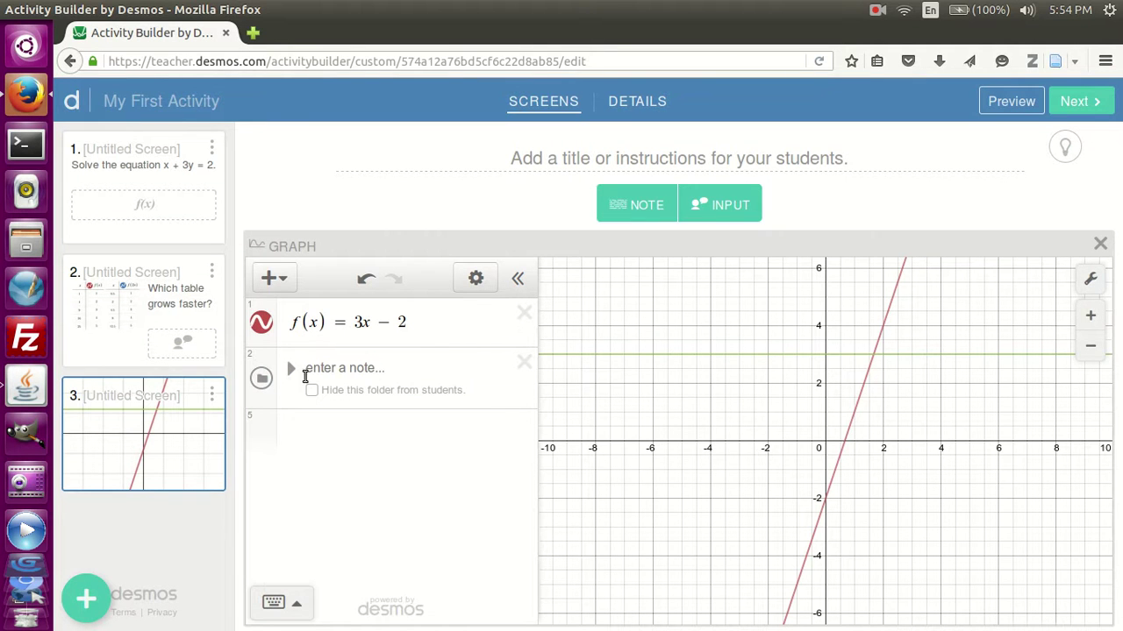
# Hide the folder from students and check the result in the student preview
pyautogui.click(311, 389)
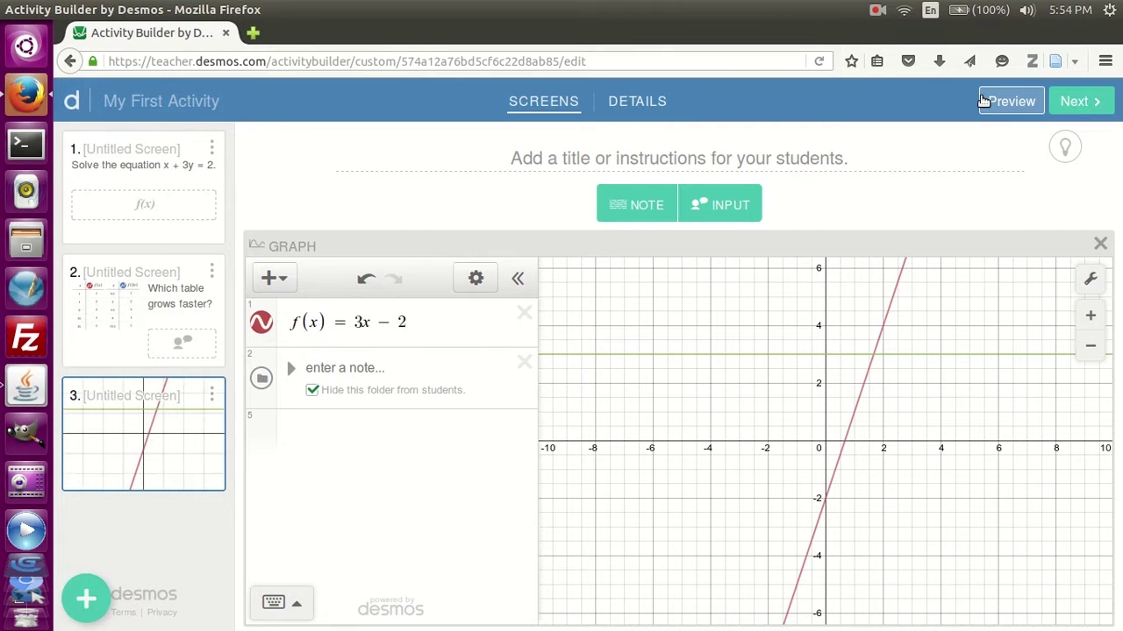
pyautogui.click(1008, 101)
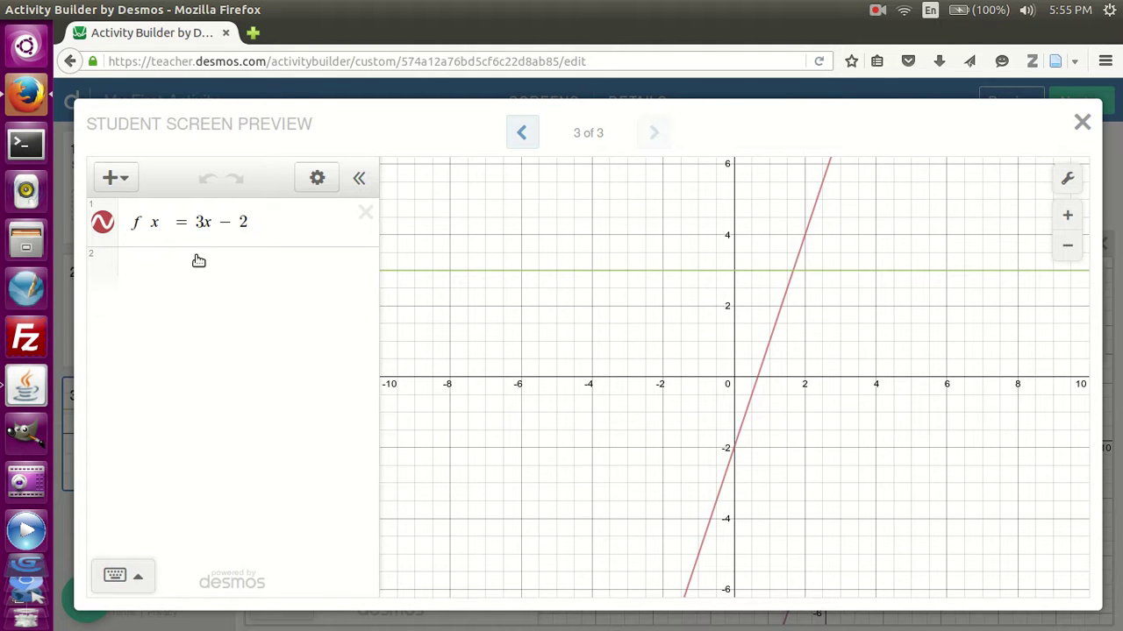
pyautogui.click(1082, 122)
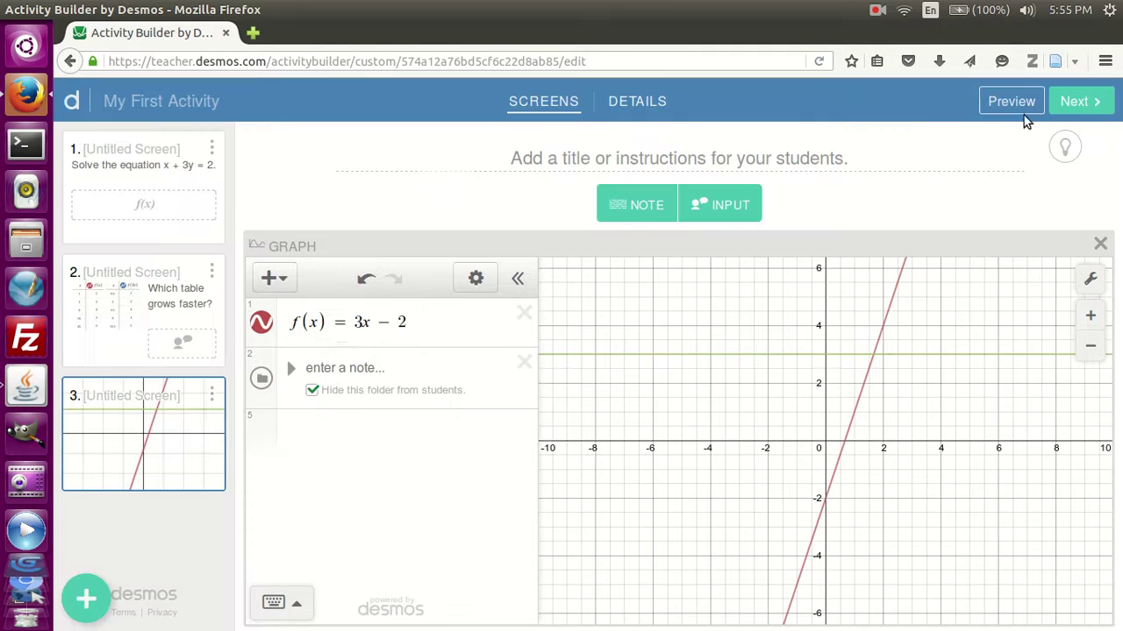
# Add an empty note below the hidden folder in the graph's expression list
pyautogui.click(331, 429)
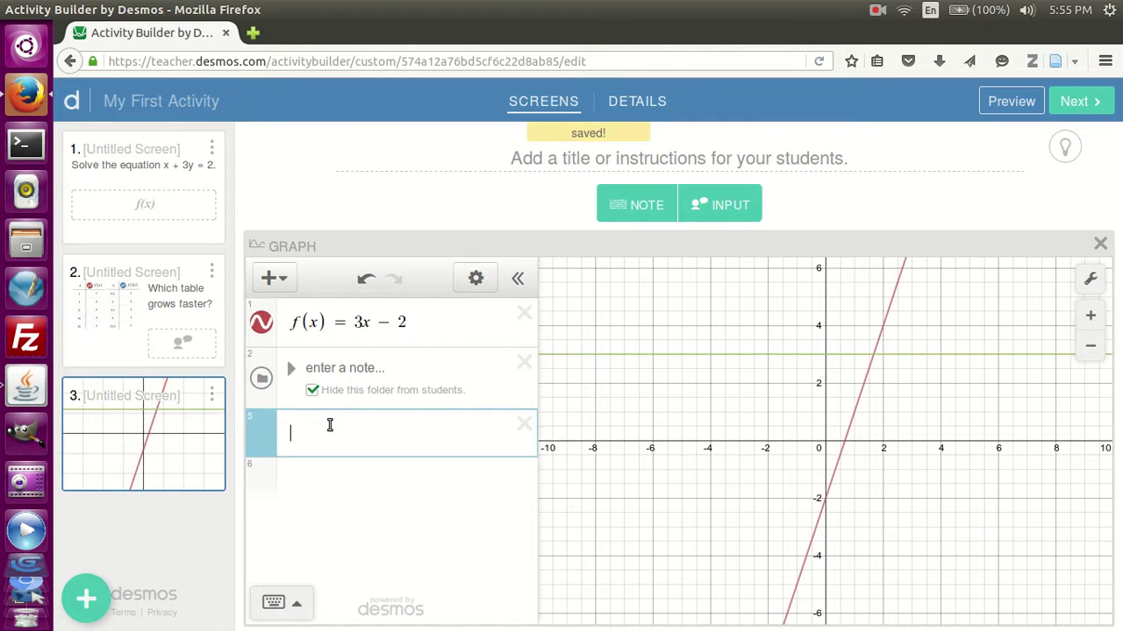
pyautogui.write('"')
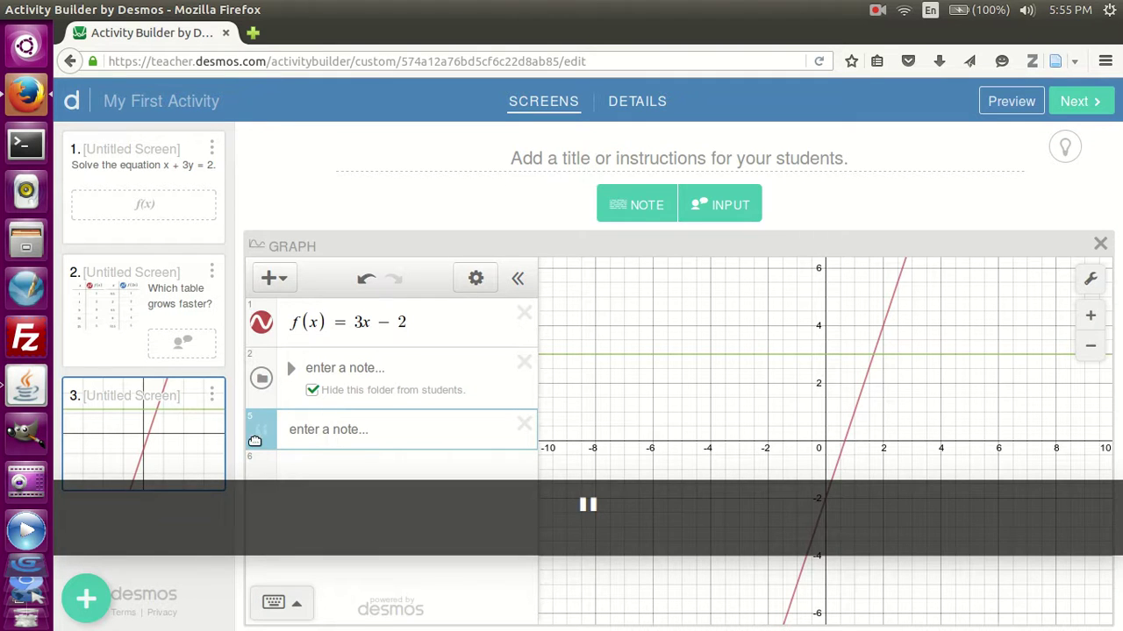
pyautogui.click(271, 278)
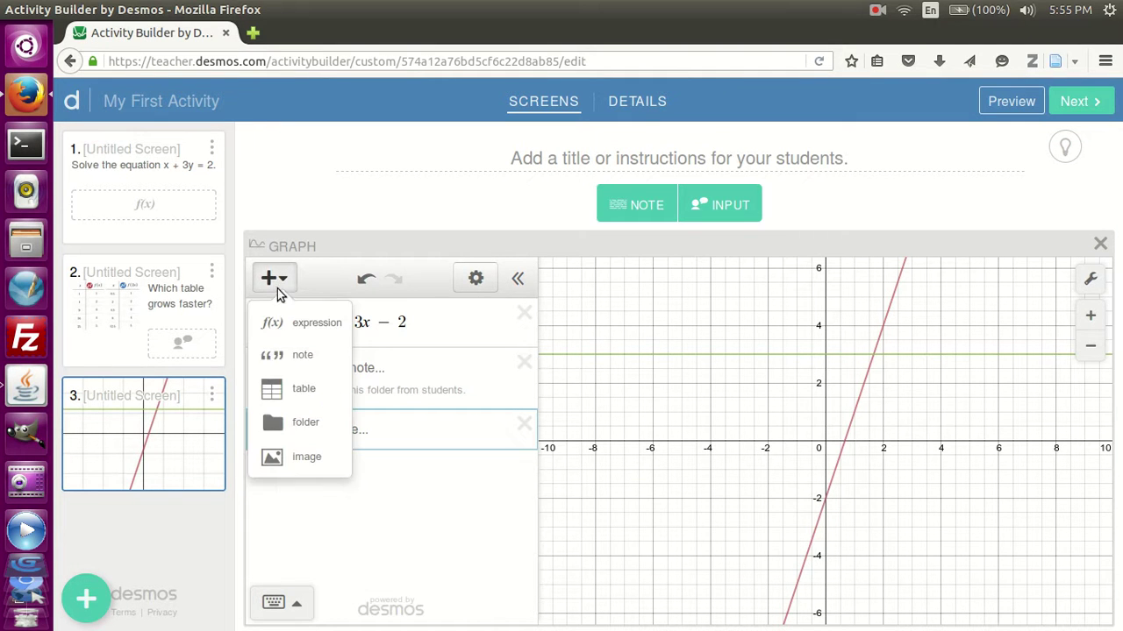
pyautogui.click(388, 429)
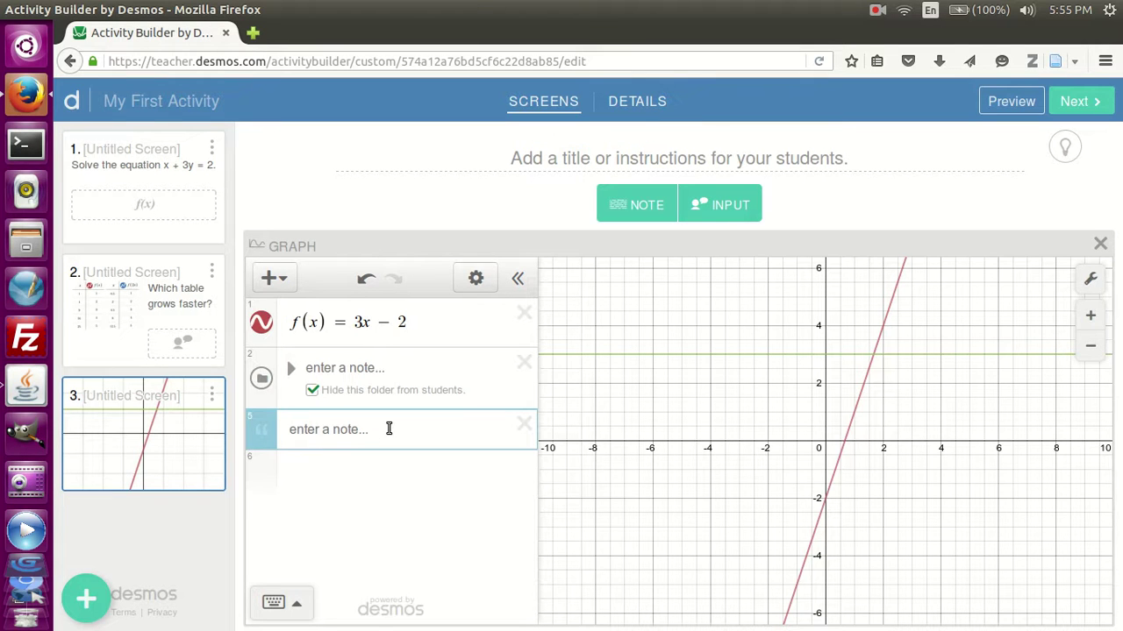
# Write "What is the point of intersection?" in the graph's note
pyautogui.write('What')
pyautogui.write(' is teh formula')
pyautogui.press('BackSpace')
pyautogui.press('BackSpace')
pyautogui.press('BackSpace')
pyautogui.press('BackSpace')
pyautogui.press('BackSpace')
pyautogui.press('BackSpace')
pyautogui.press('BackSpace')
pyautogui.press('BackSpace')
pyautogui.press('BackSpace')
pyautogui.press('BackSpace')
pyautogui.write('he point of')
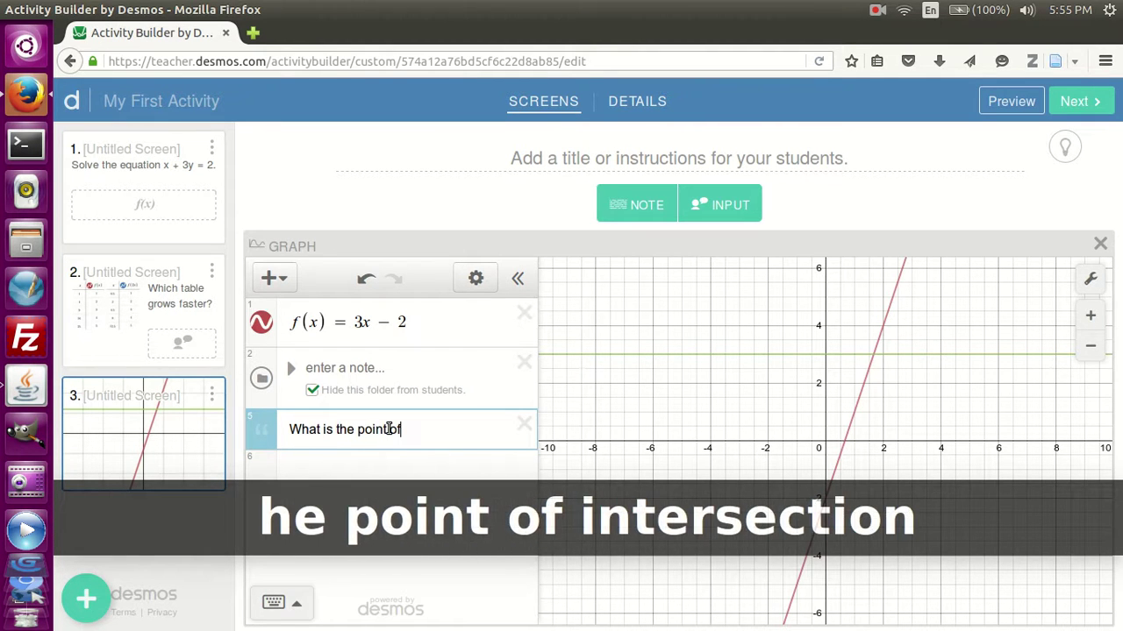
pyautogui.write(' intersection?')
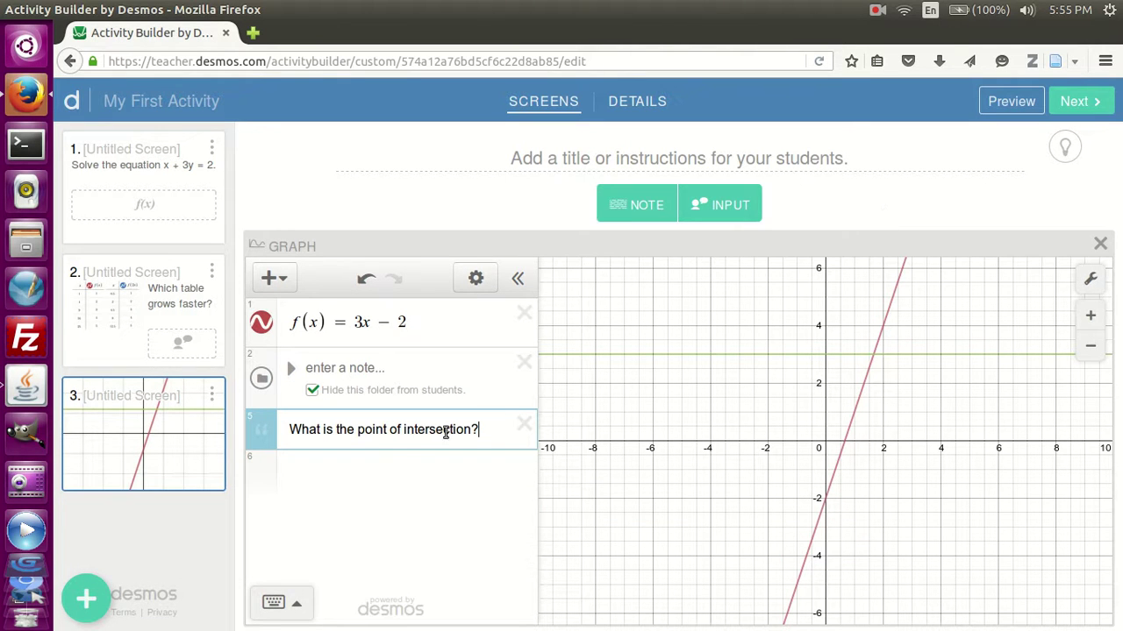
pyautogui.click(385, 474)
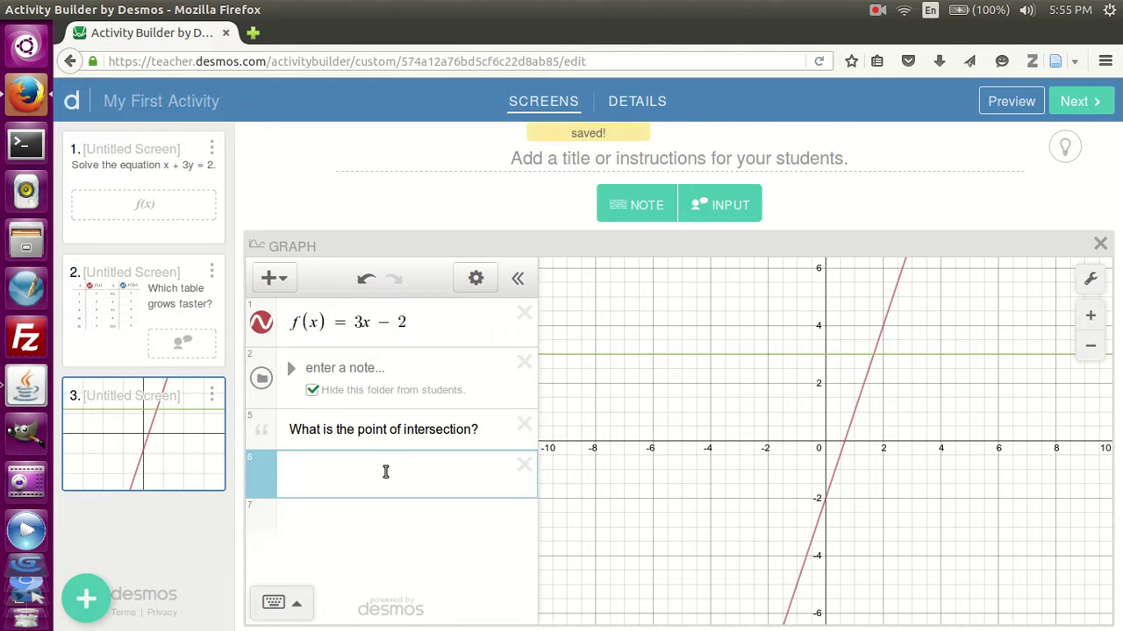
# Replace the graph note's text with "Graph another line that crosses at the same point."
pyautogui.tripleClick(435, 431)
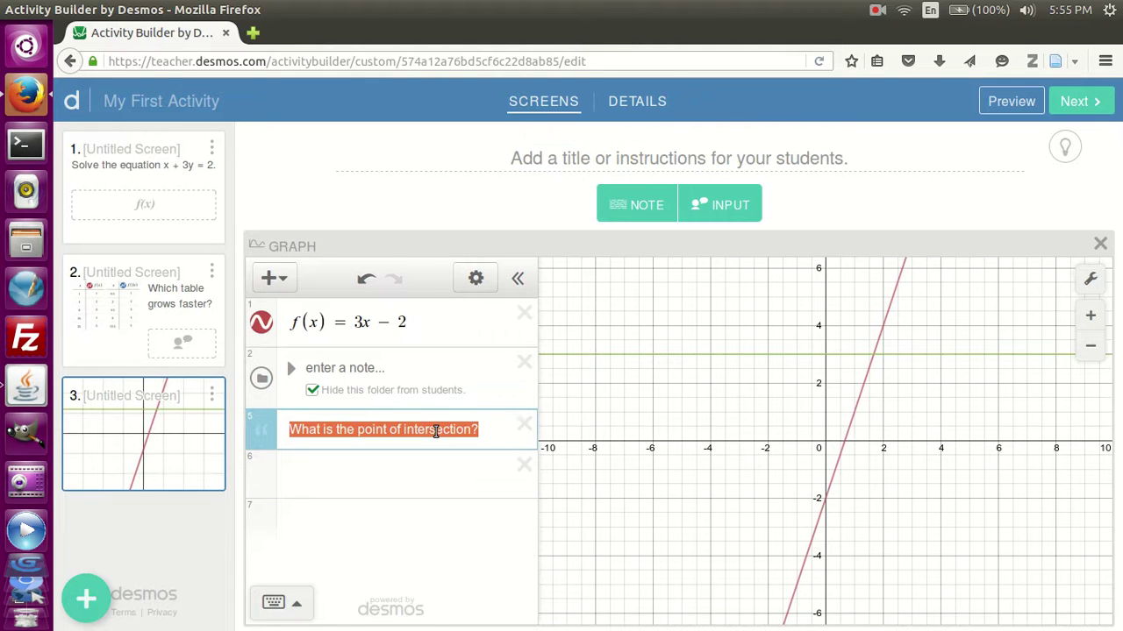
pyautogui.write('G')
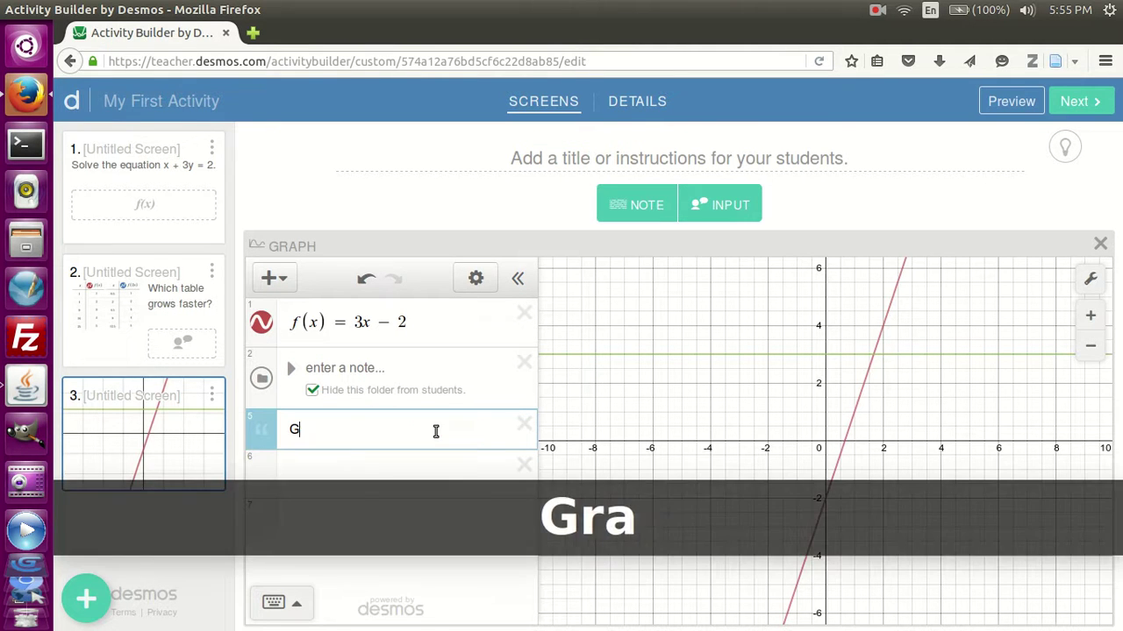
pyautogui.write('raph an')
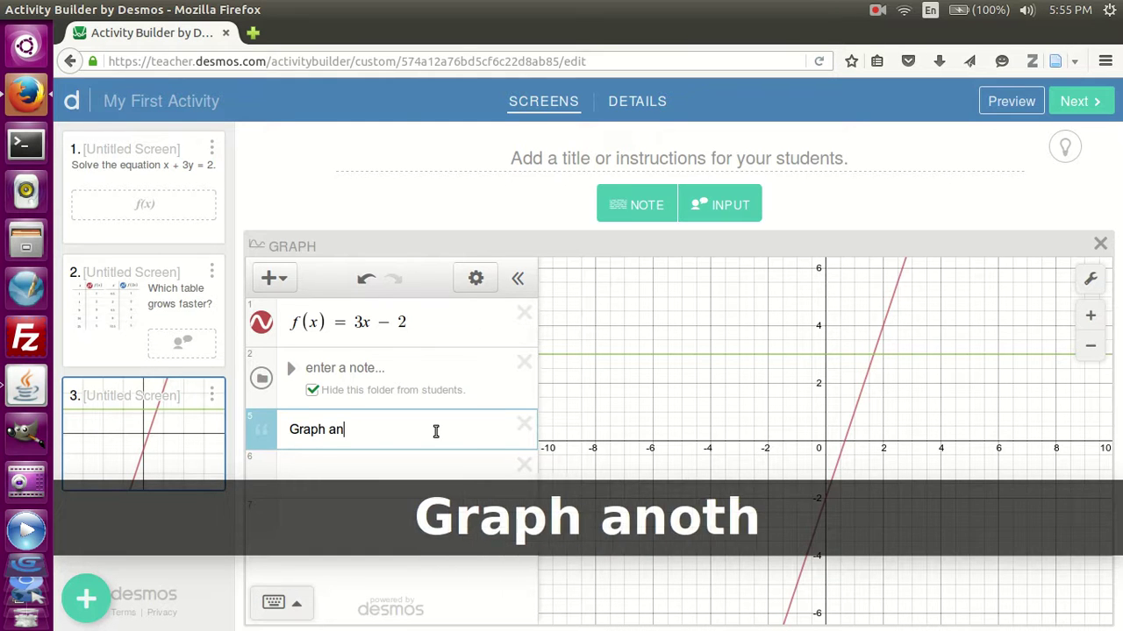
pyautogui.write('other line that crosses')
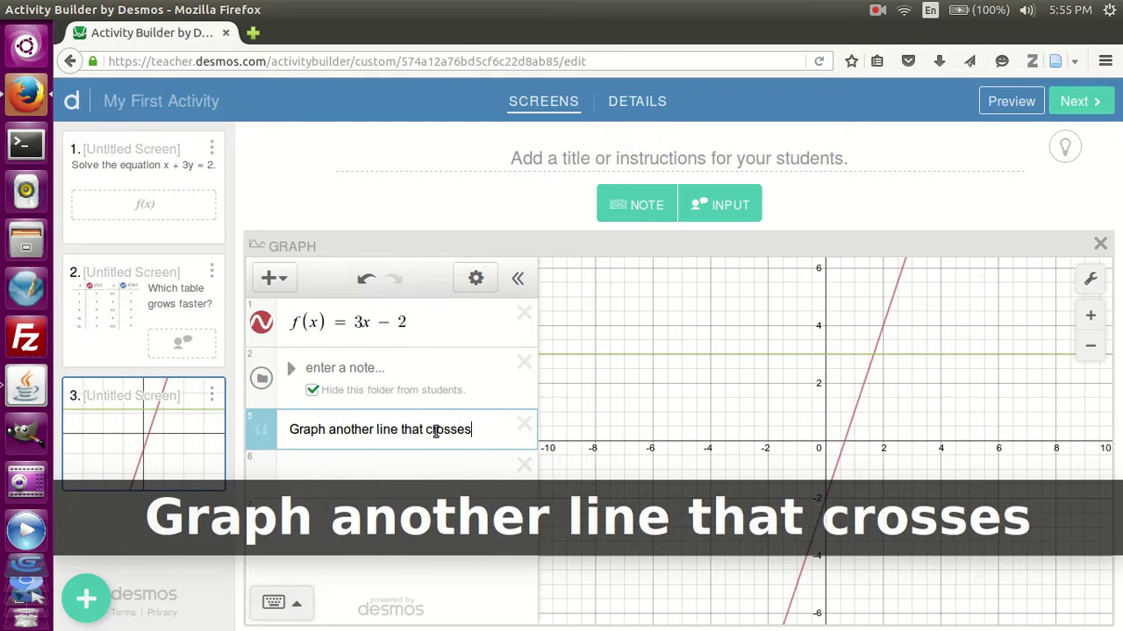
pyautogui.write(' at the same point.')
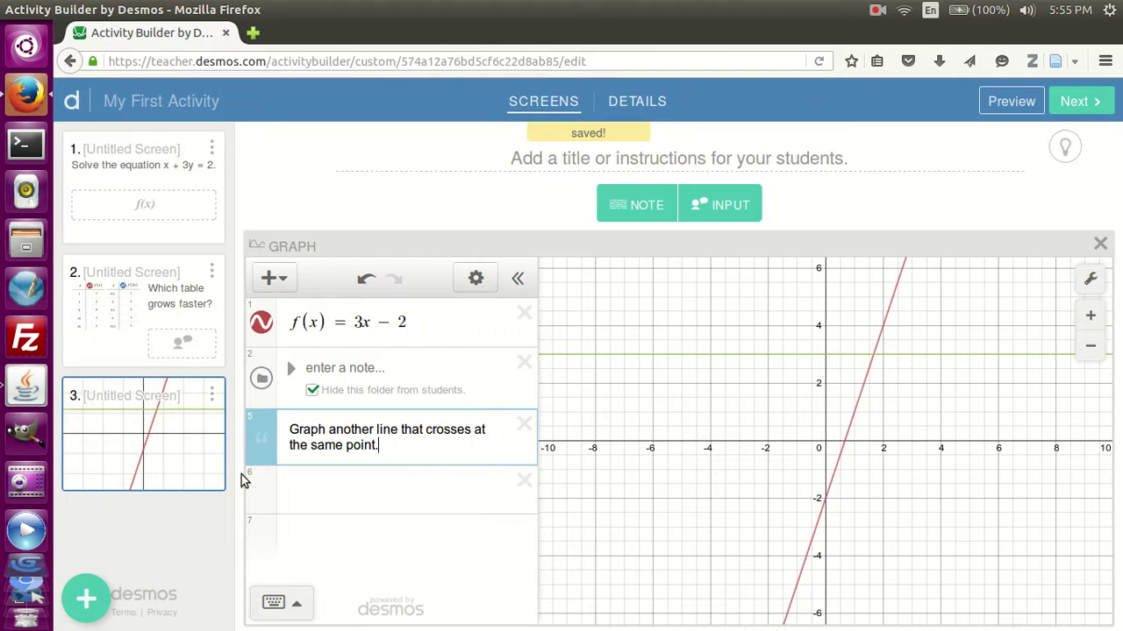
pyautogui.click(323, 484)
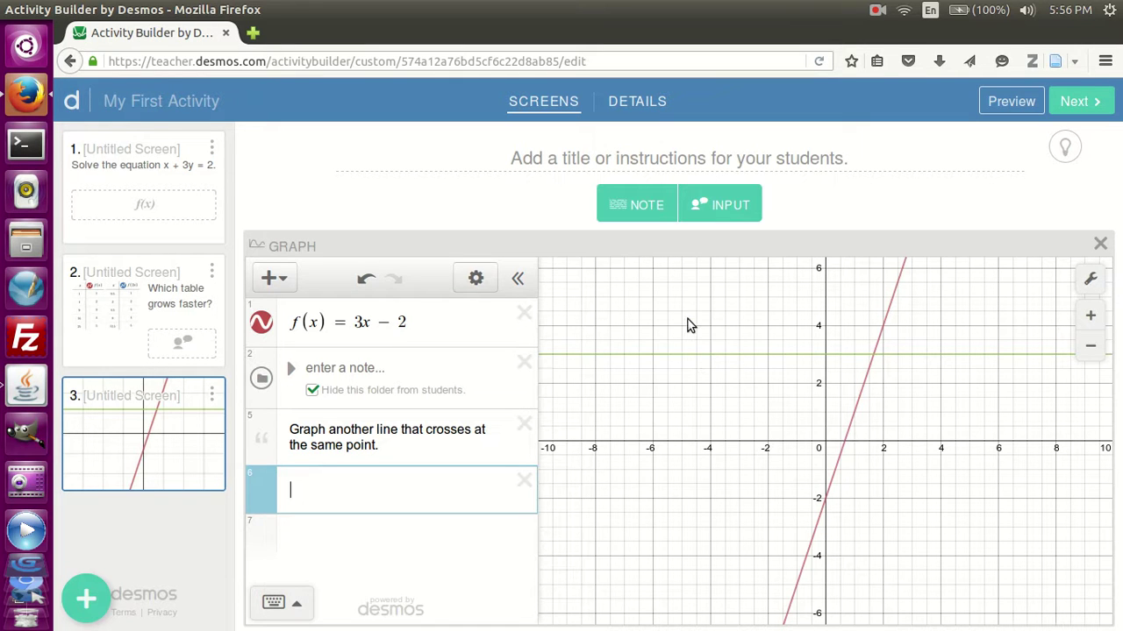
# Add a fourth screen to the activity containing a text answer input, an empty note and a graph
pyautogui.click(121, 559)
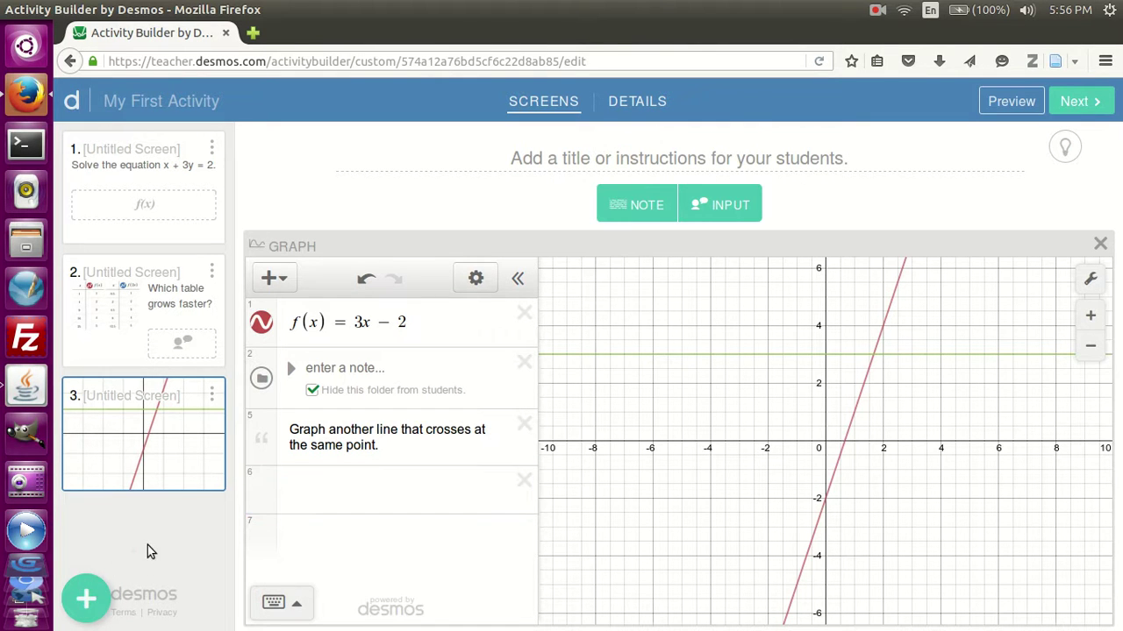
pyautogui.click(89, 599)
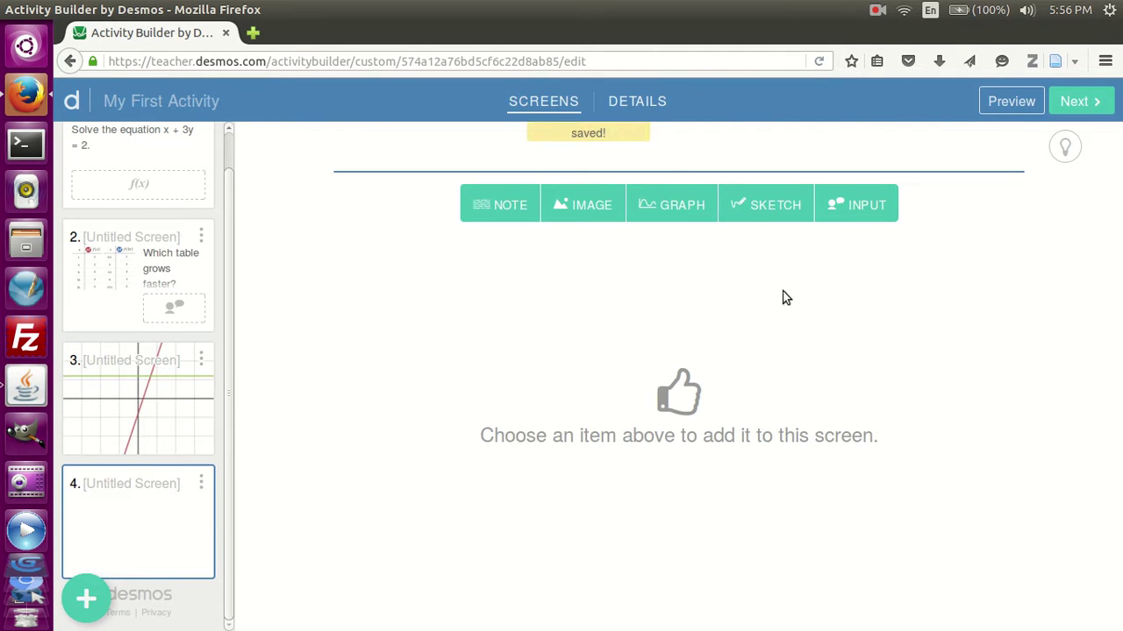
pyautogui.click(159, 390)
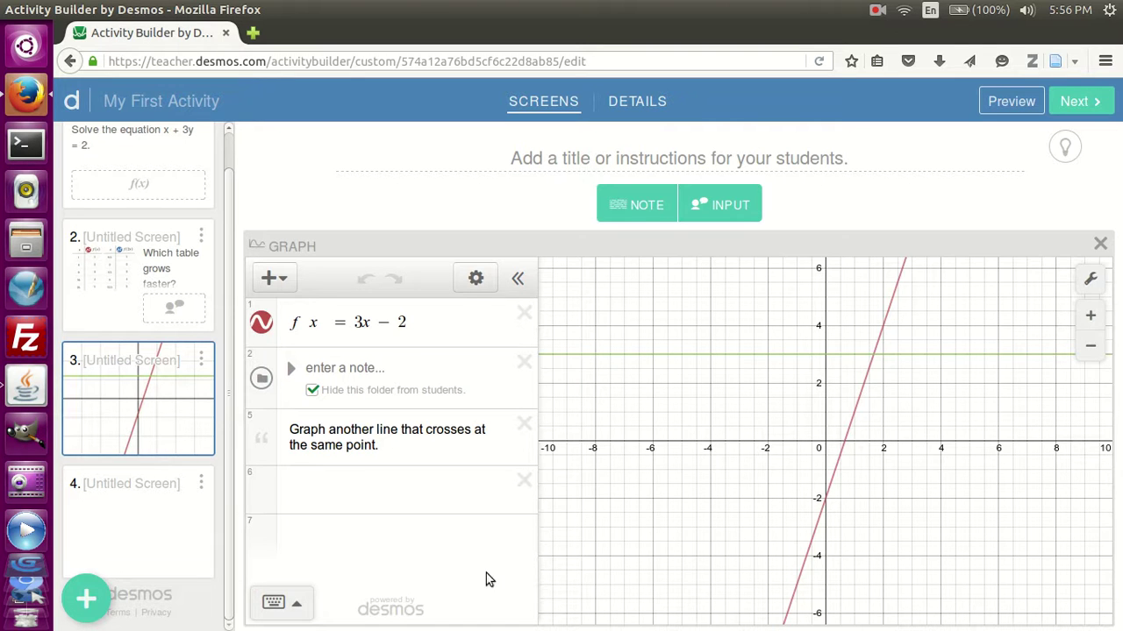
pyautogui.click(160, 523)
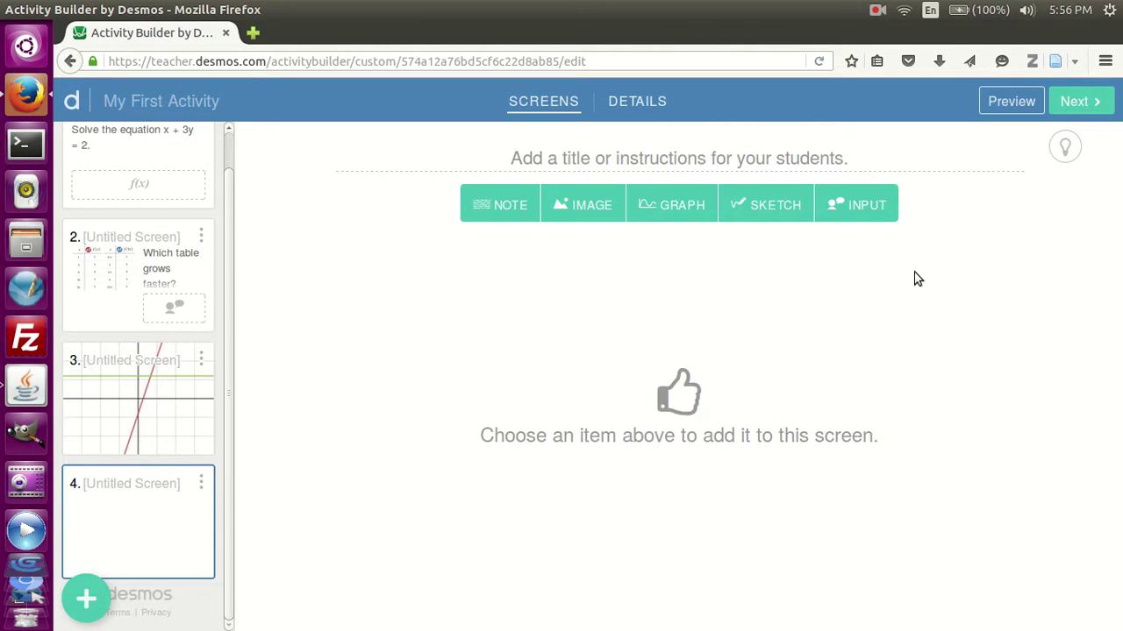
pyautogui.click(872, 206)
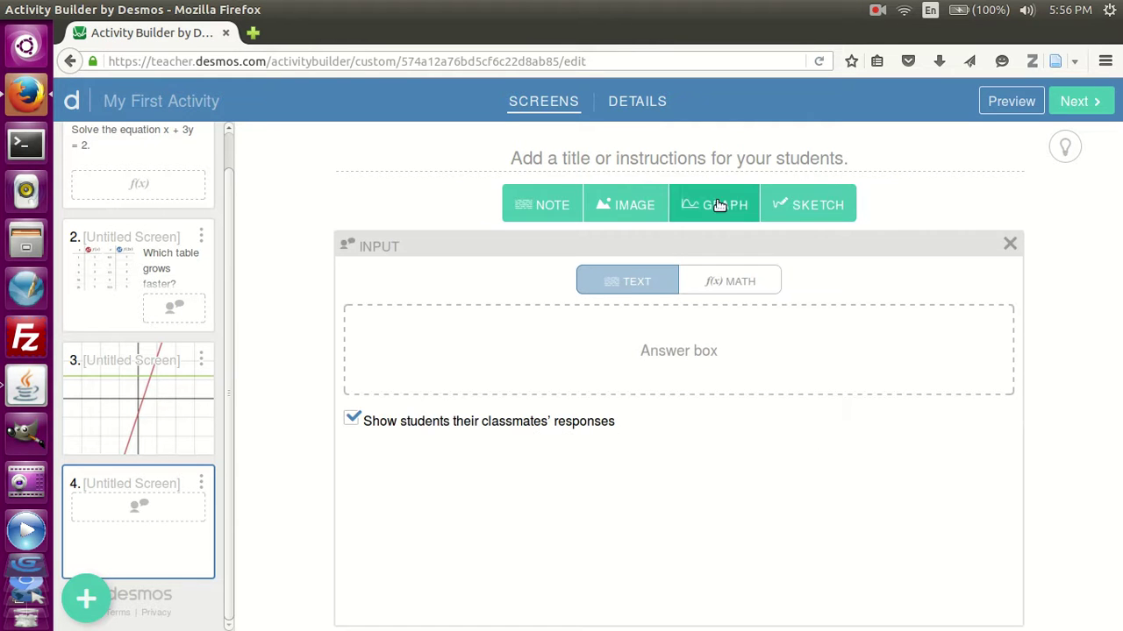
pyautogui.click(557, 204)
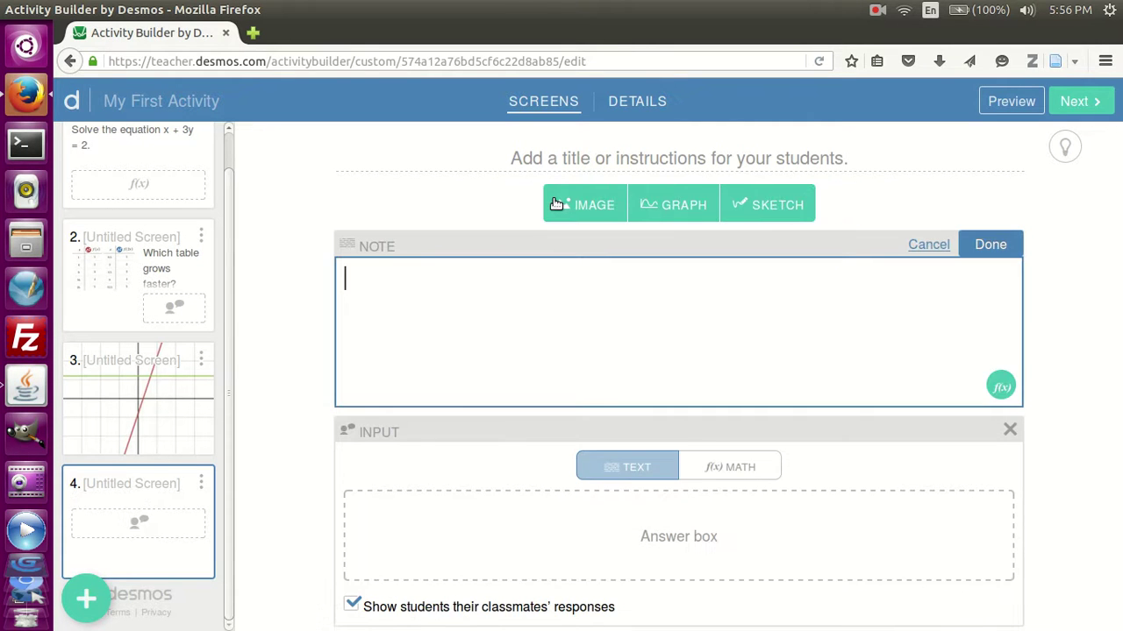
pyautogui.click(658, 208)
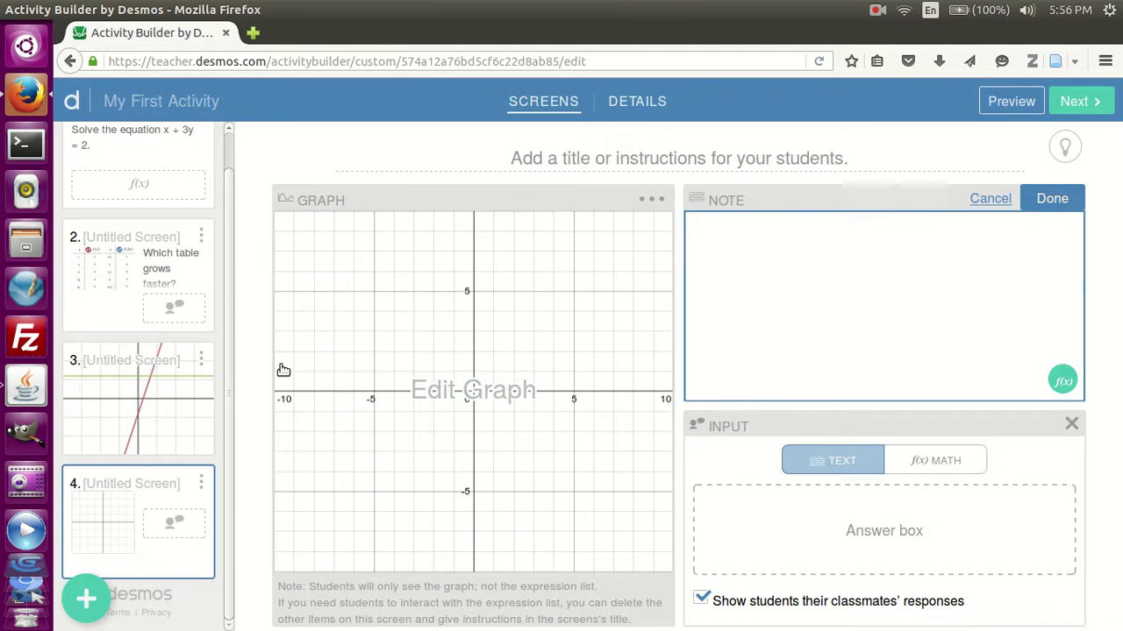
# Set the fourth screen's graph to copy the students' previous graph, and check it against the graph on screen 3
pyautogui.click(211, 414)
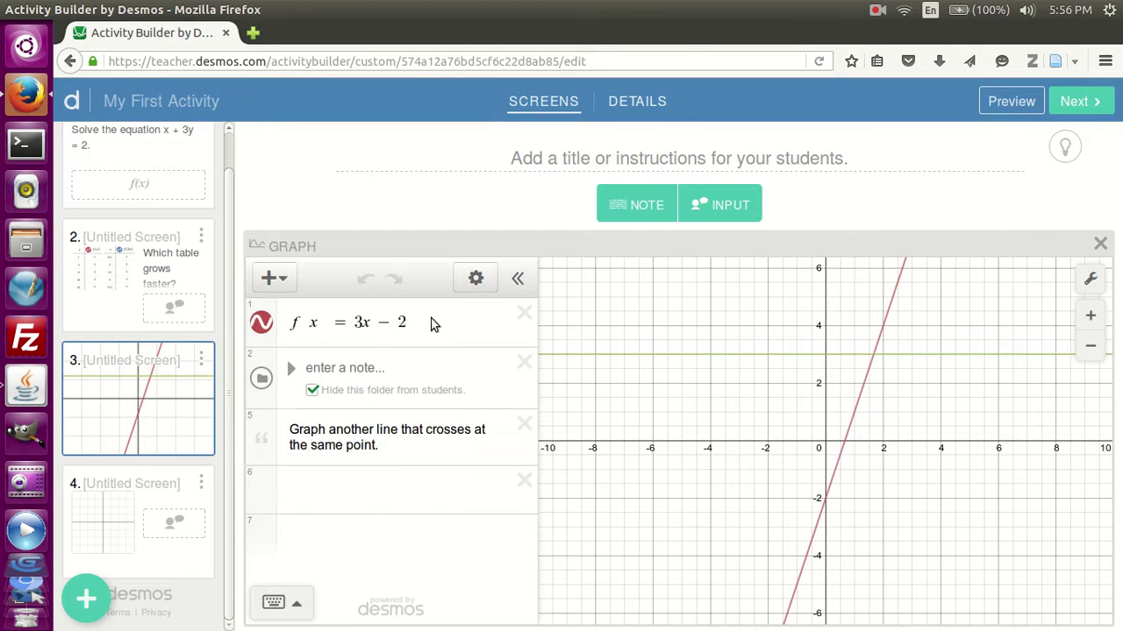
pyautogui.click(98, 503)
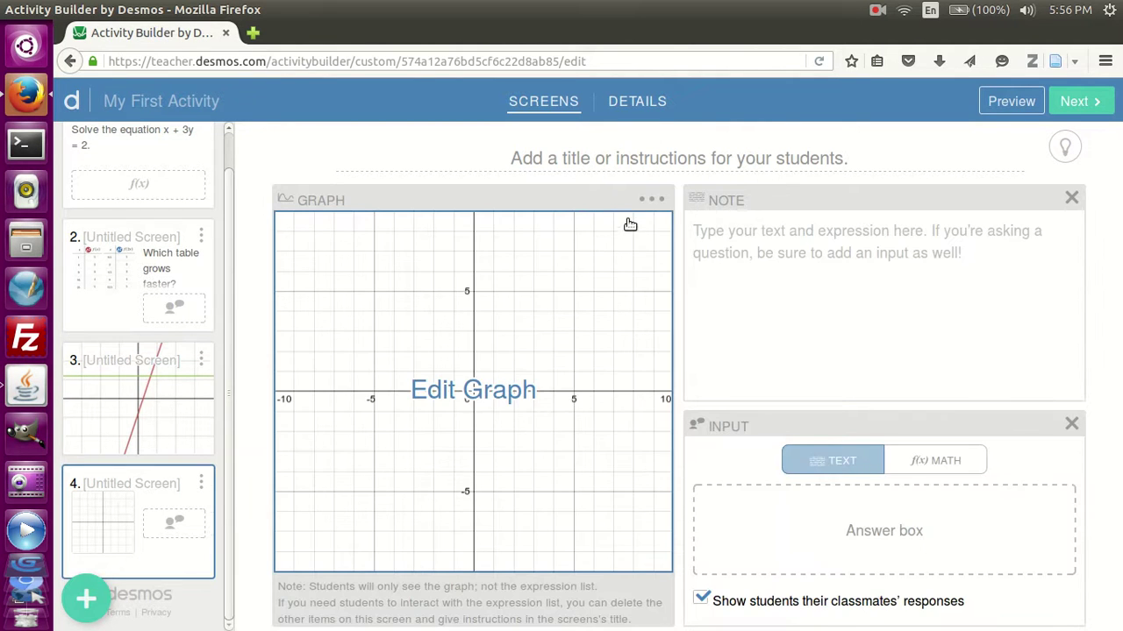
pyautogui.click(658, 199)
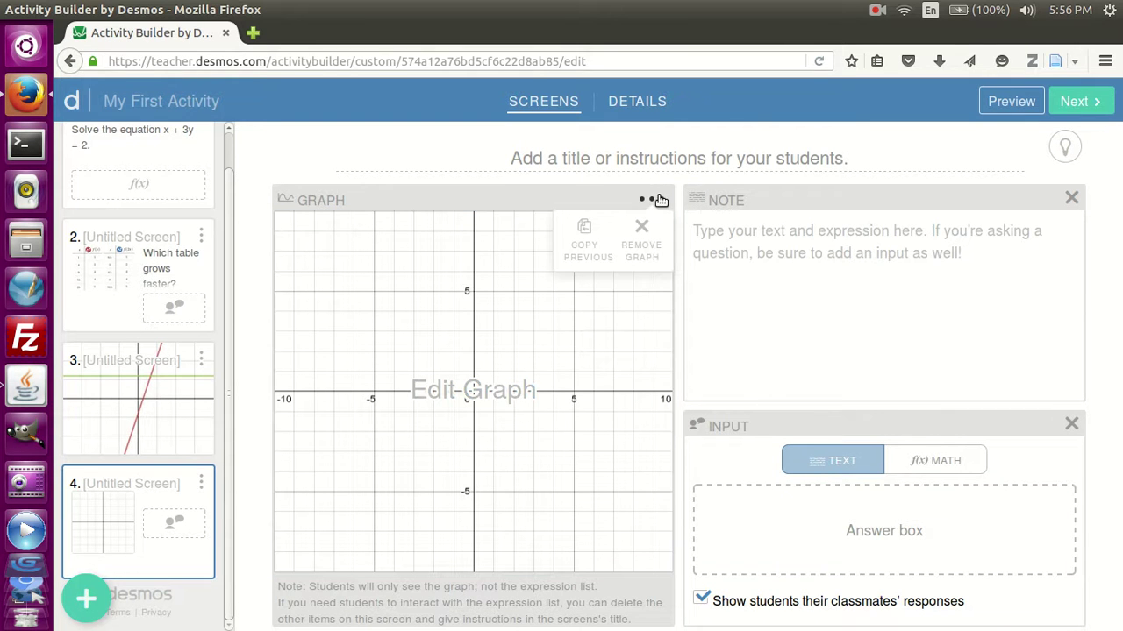
pyautogui.click(596, 242)
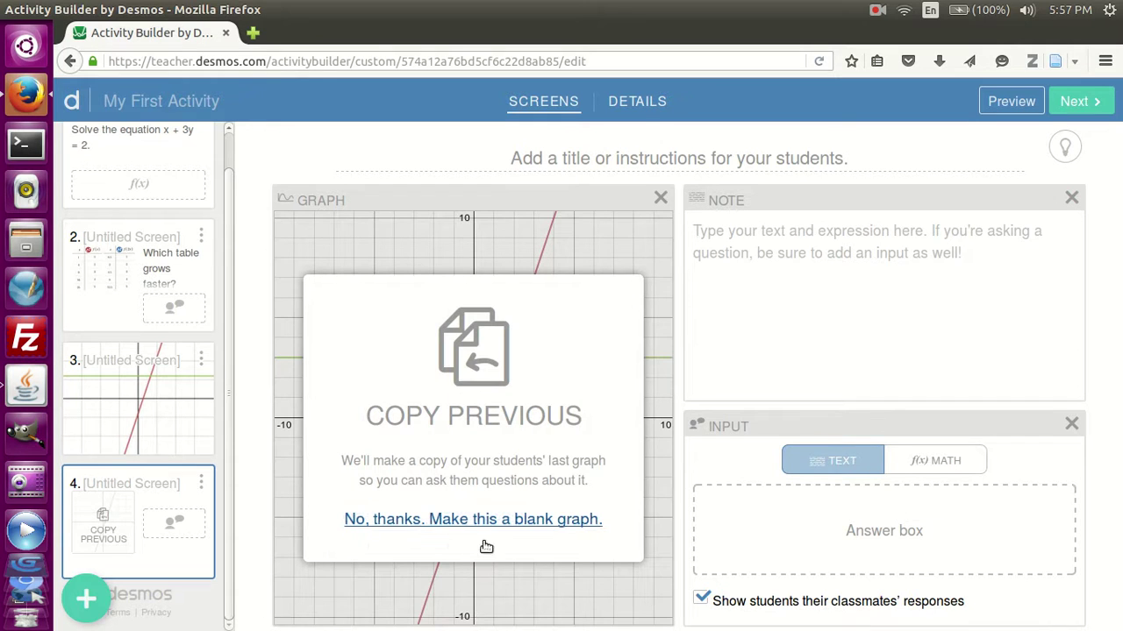
pyautogui.click(149, 403)
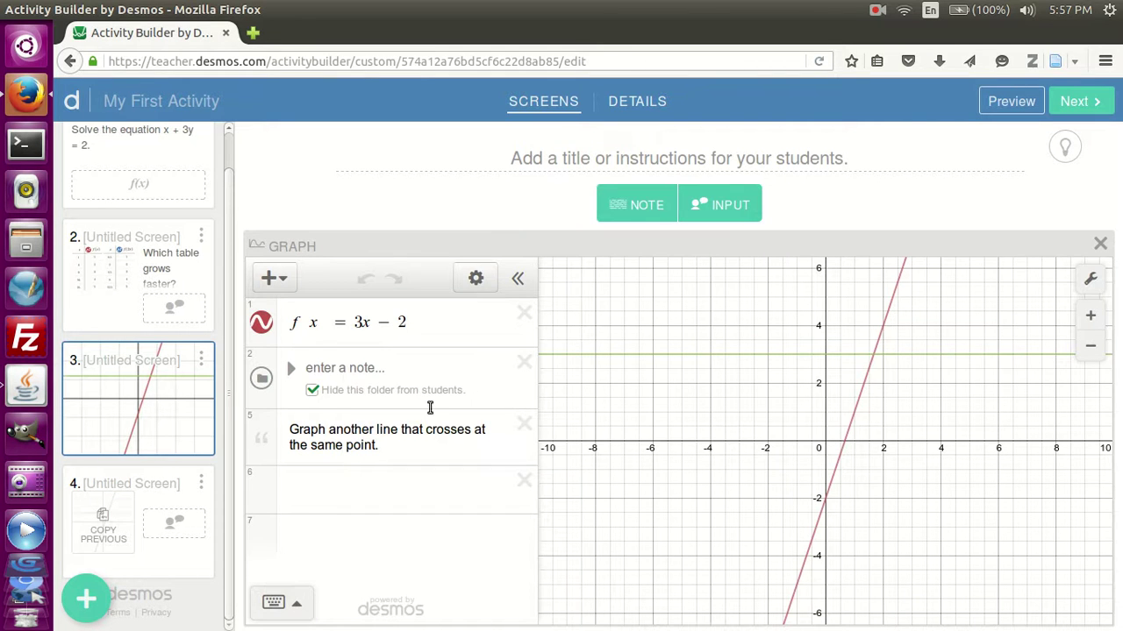
pyautogui.click(163, 507)
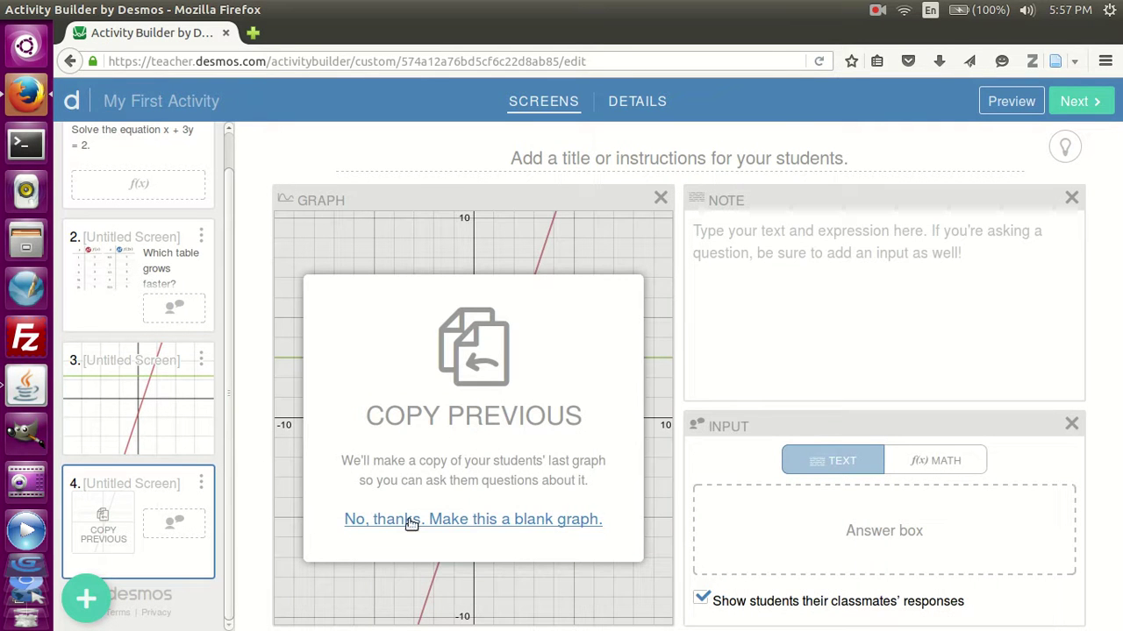
pyautogui.click(137, 410)
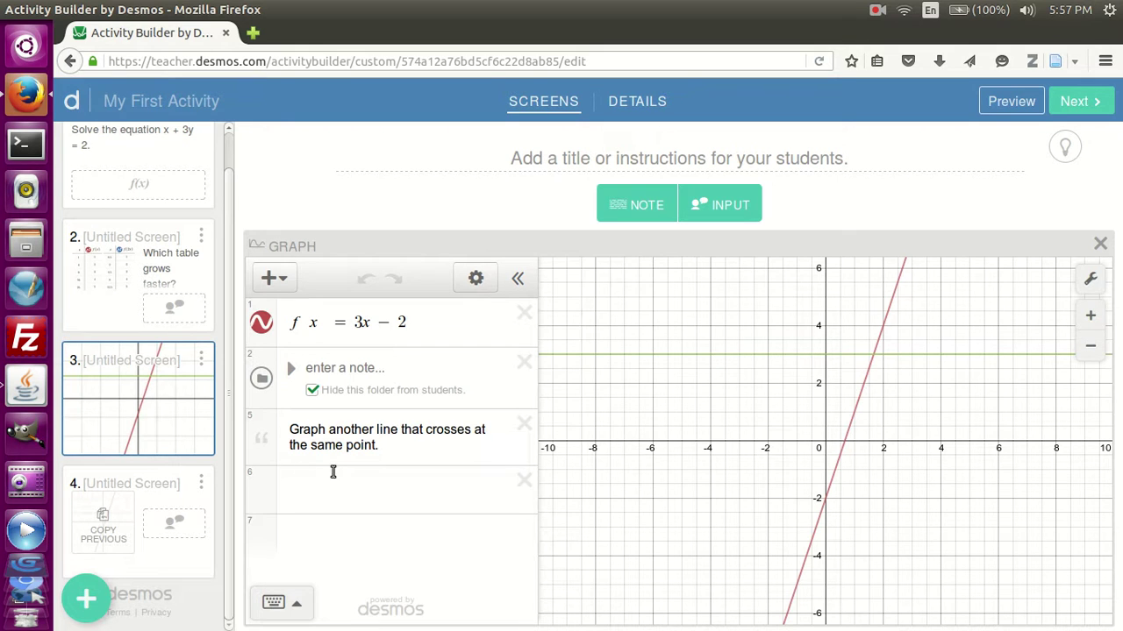
pyautogui.click(98, 514)
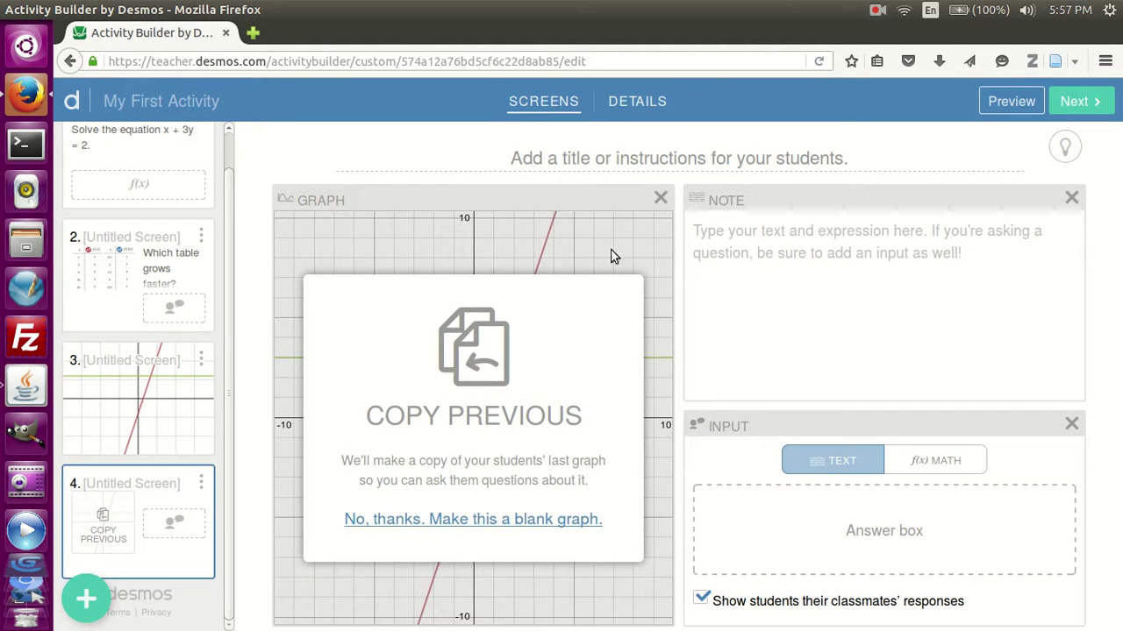
# Write "How did you come up with the formula for this line?" in the fourth screen's note
pyautogui.click(944, 214)
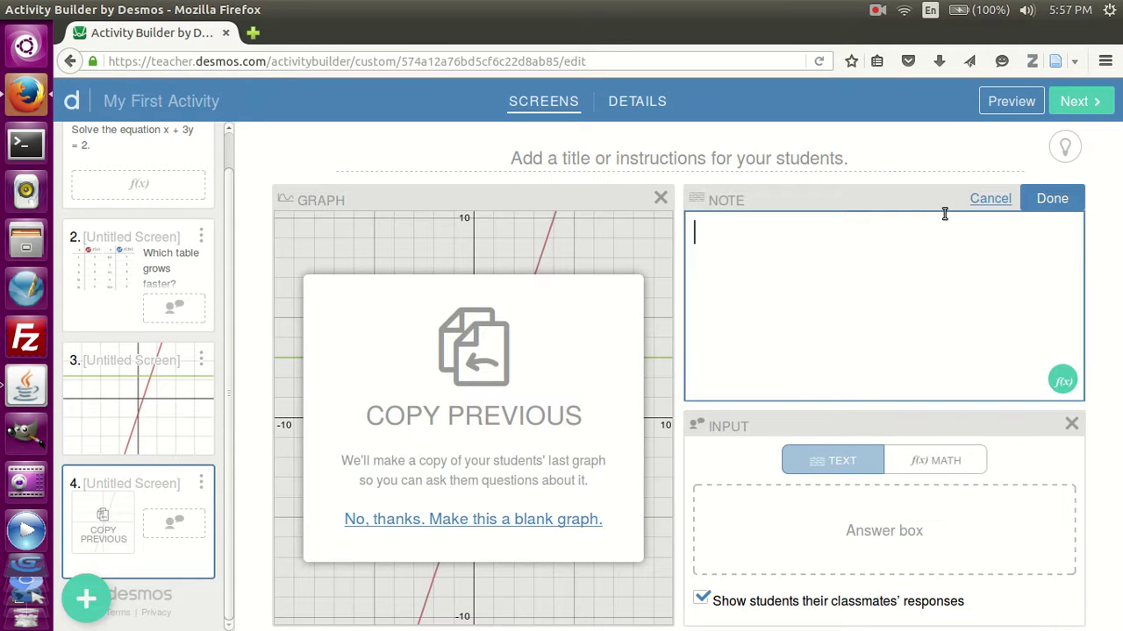
pyautogui.write('Wh')
pyautogui.press('BackSpace')
pyautogui.press('BackSpace')
pyautogui.write('How did you ')
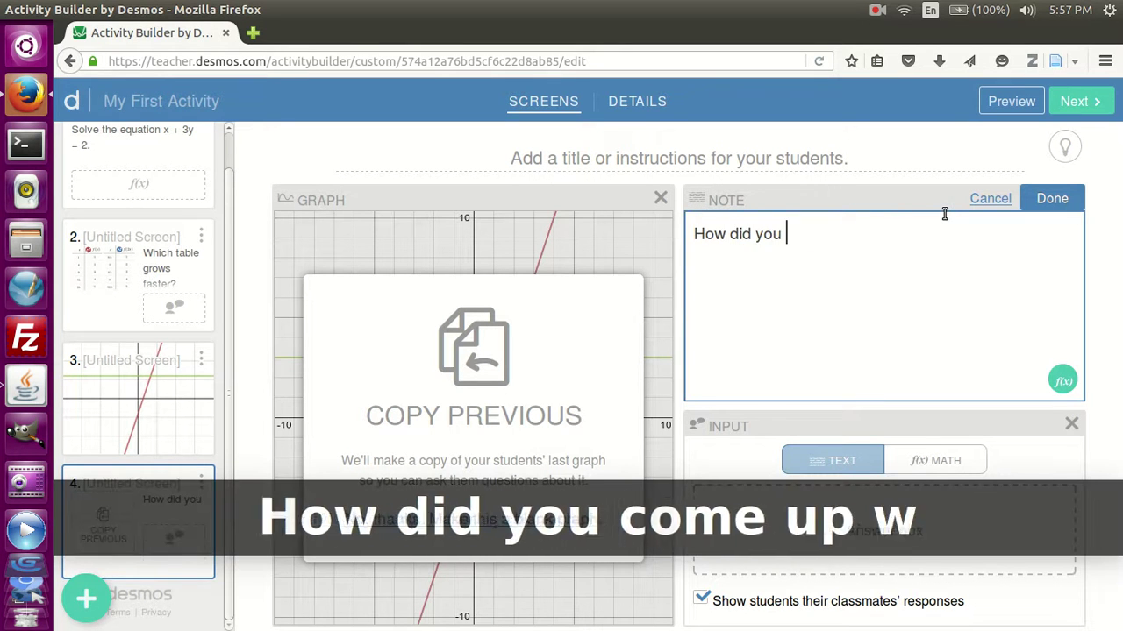
pyautogui.write('come up with the formula for this line?')
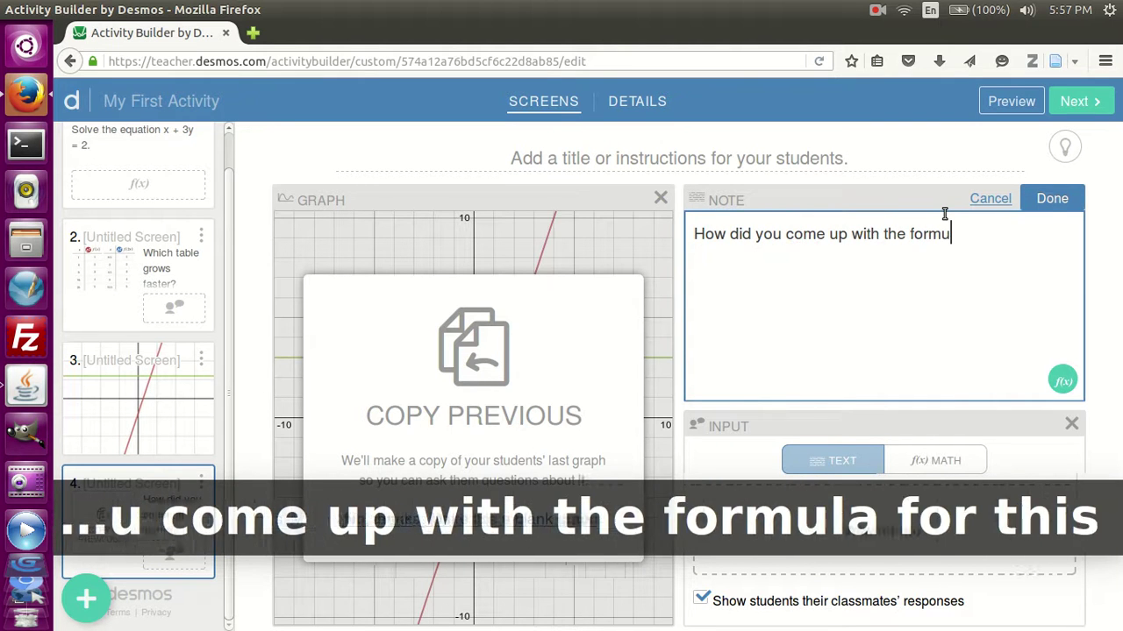
pyautogui.click(1050, 201)
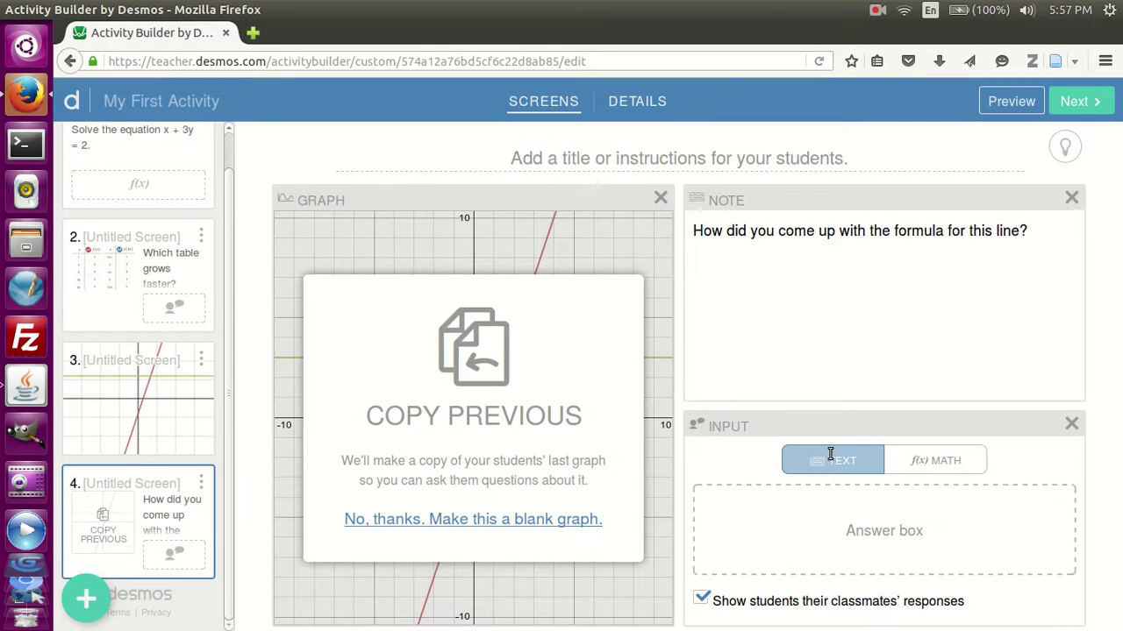
# Add a fifth screen with a sketch area on an editable graph background, an empty note and a text answer input
pyautogui.click(85, 599)
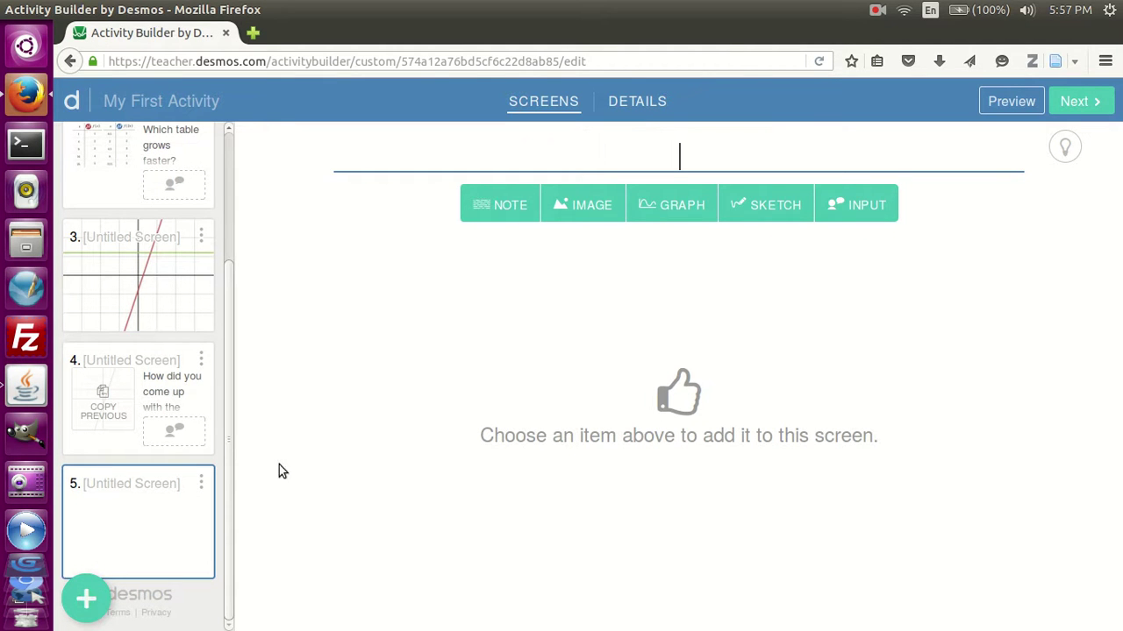
pyautogui.click(769, 206)
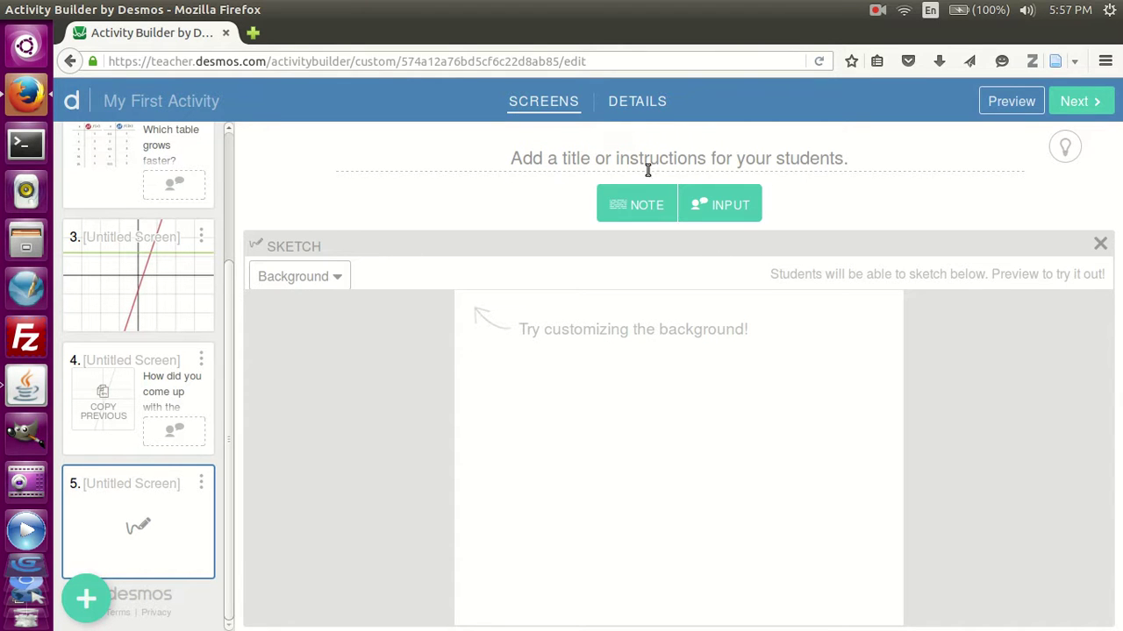
pyautogui.click(642, 200)
pyautogui.click(717, 197)
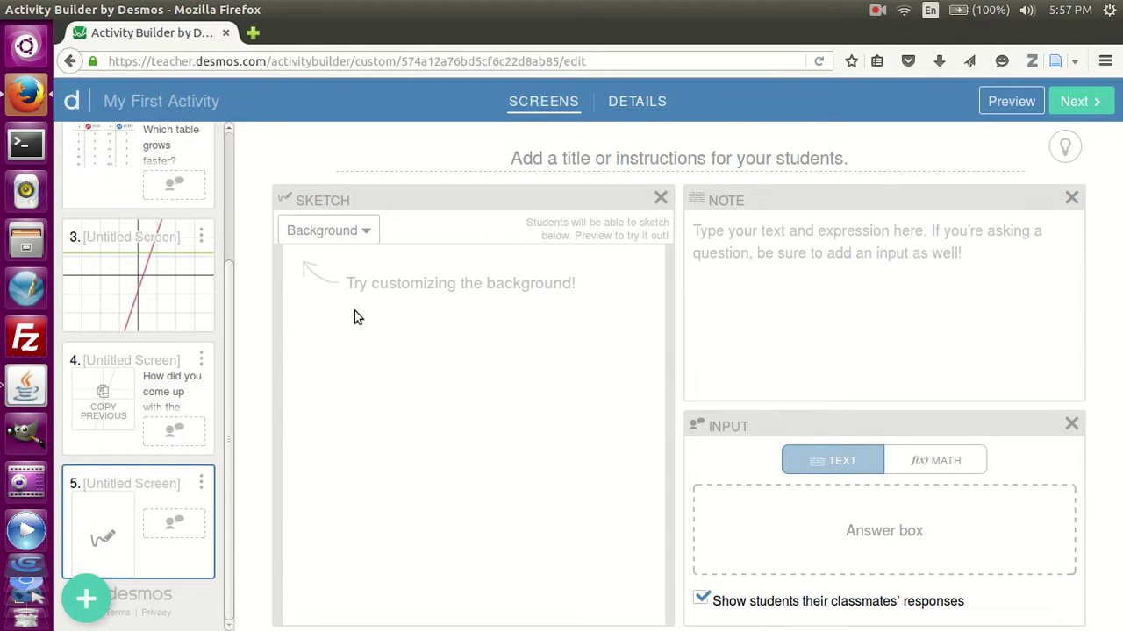
pyautogui.click(342, 231)
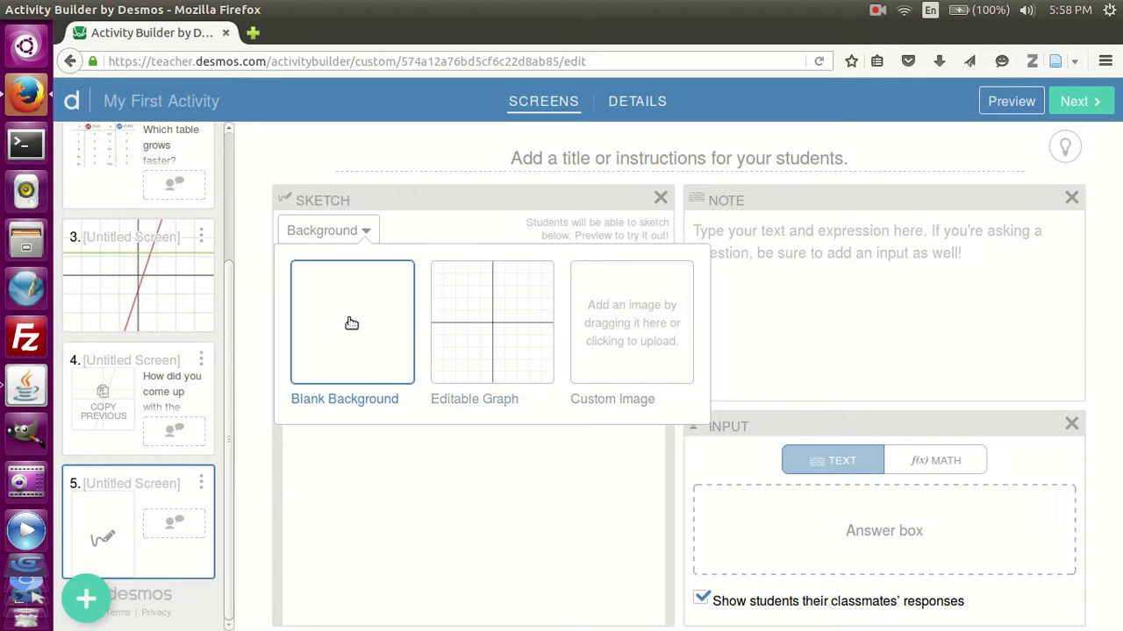
pyautogui.click(474, 320)
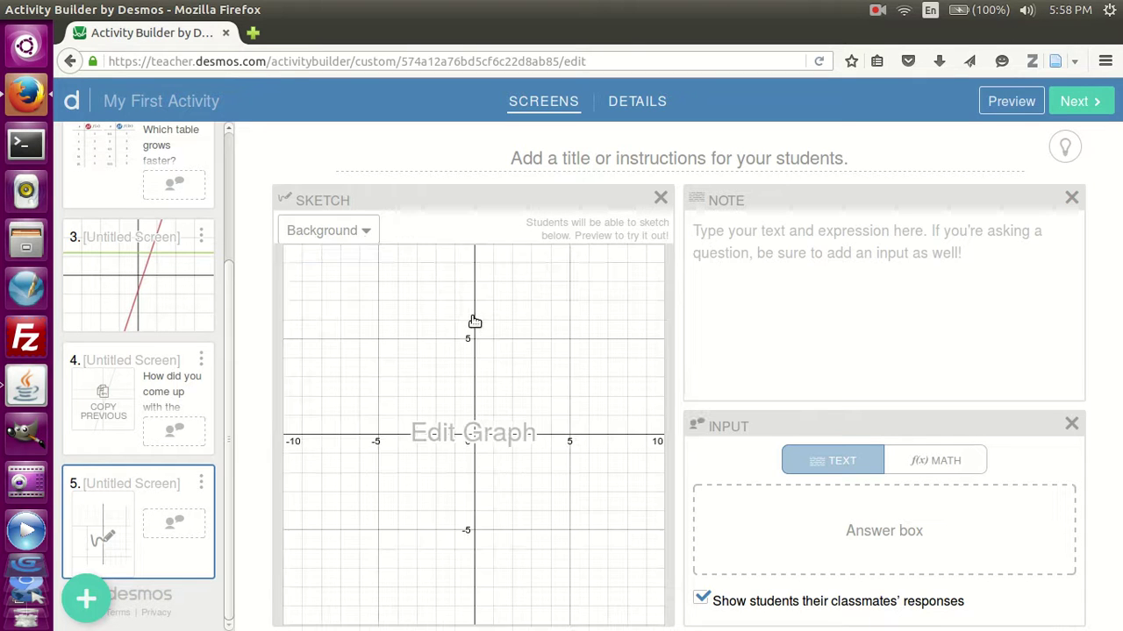
# Write "Draw an exponential function that is an example of exponential growth." in the fifth screen's note and remove its answer input
pyautogui.click(748, 264)
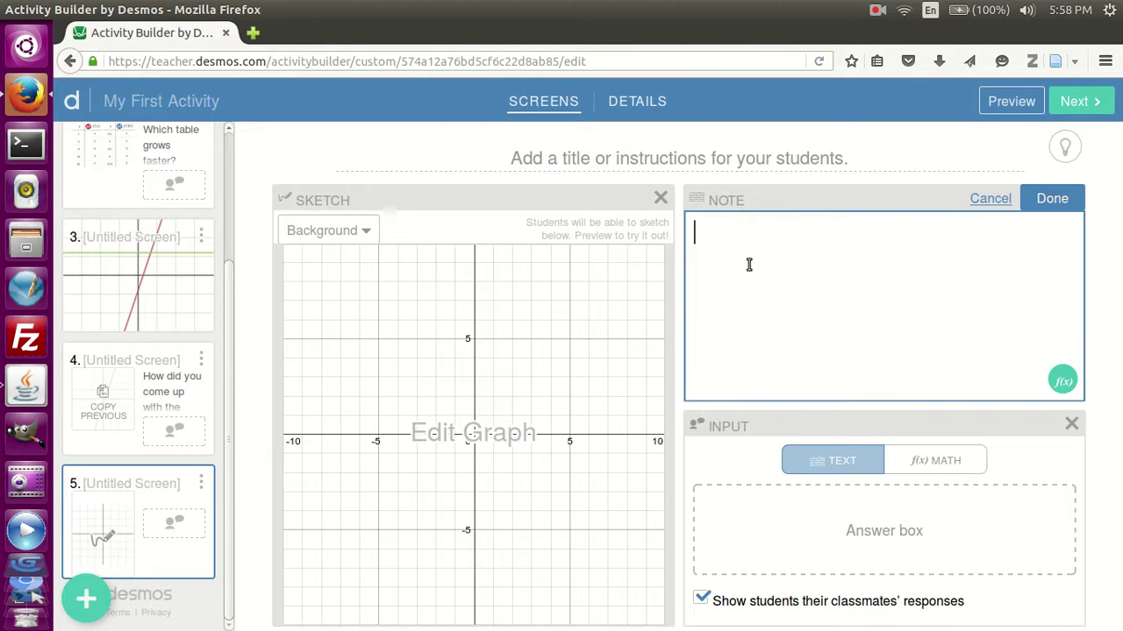
pyautogui.write('Dra')
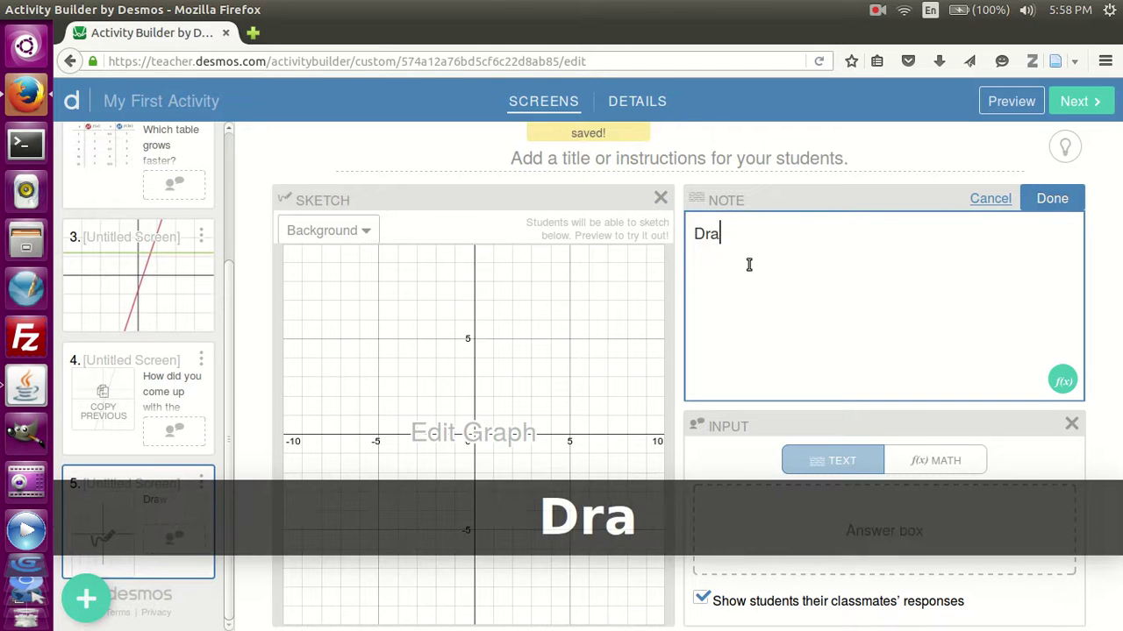
pyautogui.write('w an e')
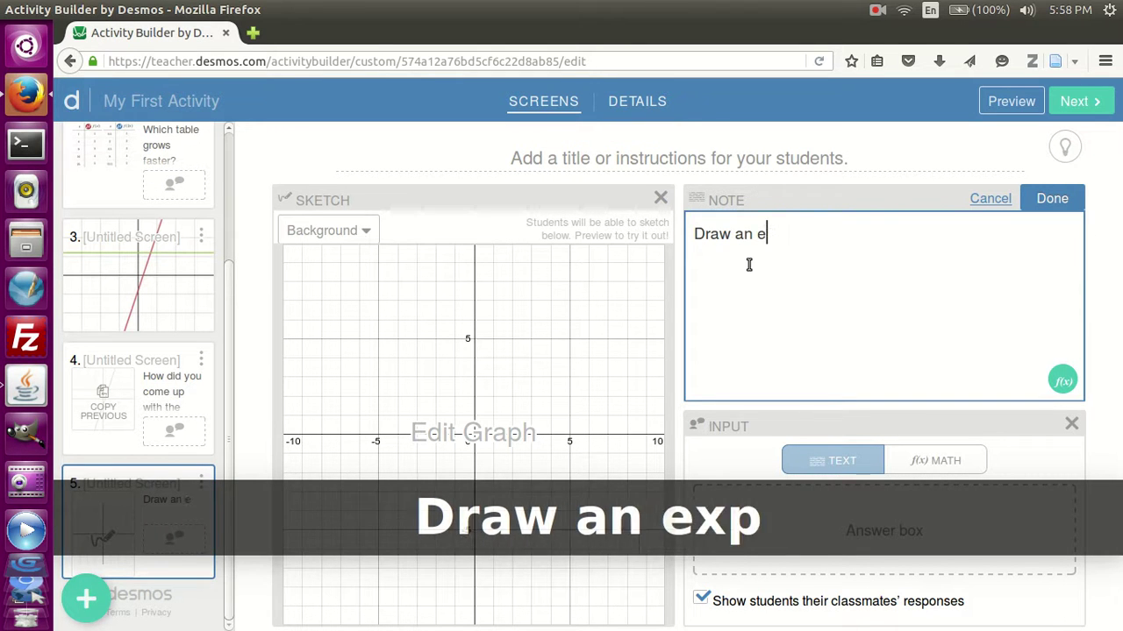
pyautogui.write('xponential function')
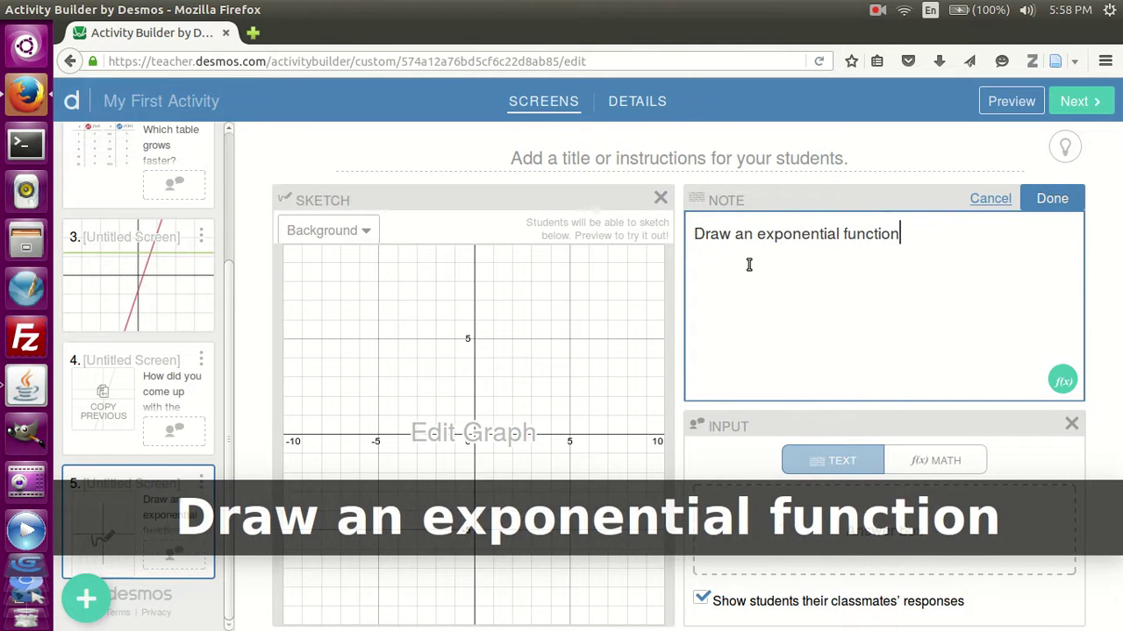
pyautogui.write(' that is a')
pyautogui.write('n example of exponential g')
pyautogui.write('rwoth')
pyautogui.press('BackSpace')
pyautogui.press('BackSpace')
pyautogui.press('BackSpace')
pyautogui.press('BackSpace')
pyautogui.write('owth.')
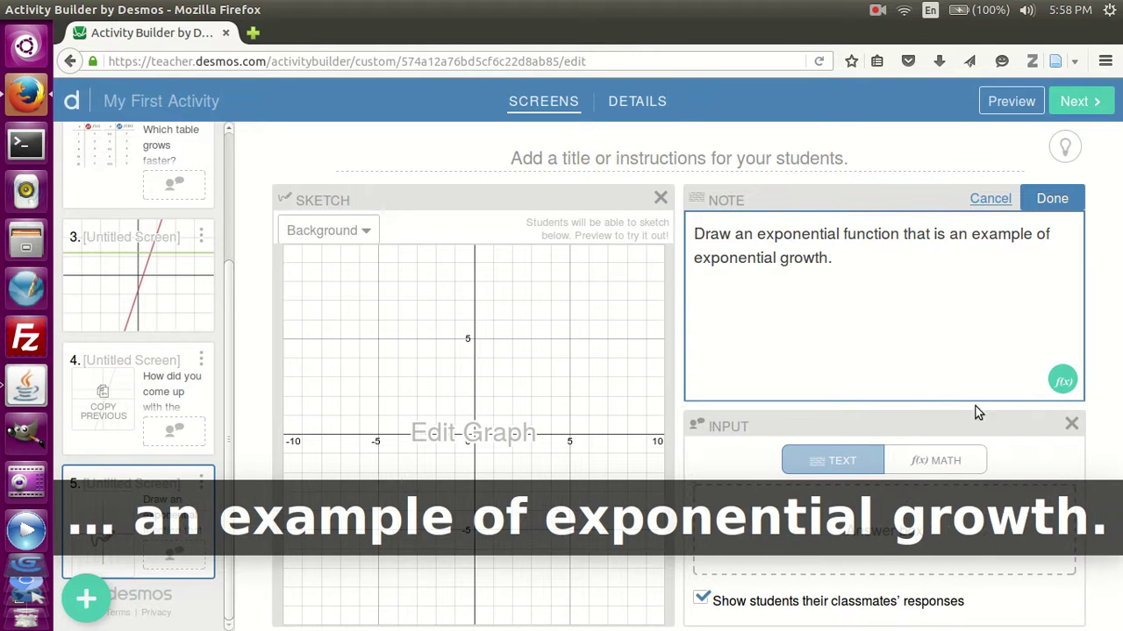
pyautogui.click(1070, 425)
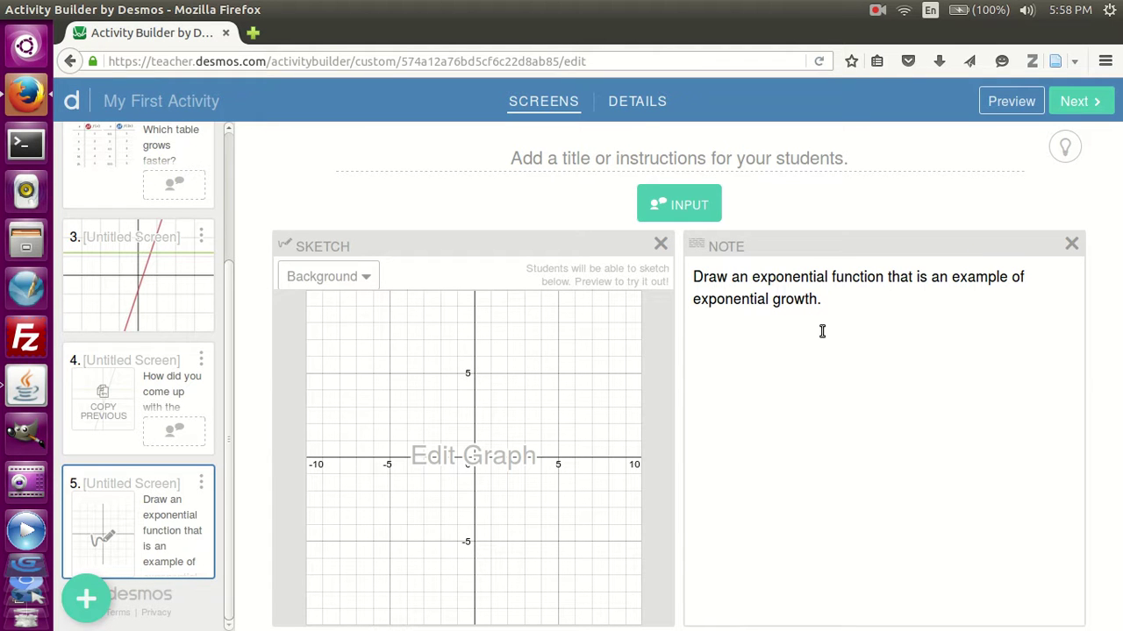
# Preview the fifth screen as a student, sketch a rising exponential curve across the graph, and undo it
pyautogui.click(1011, 104)
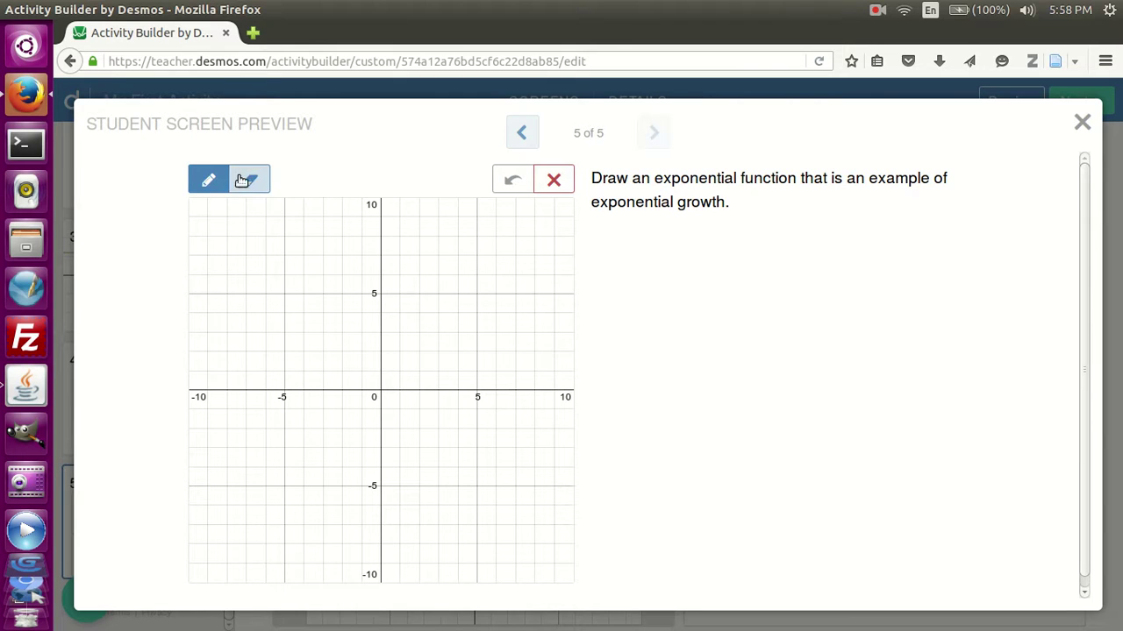
pyautogui.moveTo(216, 378)
pyautogui.mouseDown()
pyautogui.moveTo(360, 356)
pyautogui.moveTo(468, 313)
pyautogui.moveTo(520, 272)
pyautogui.mouseUp()
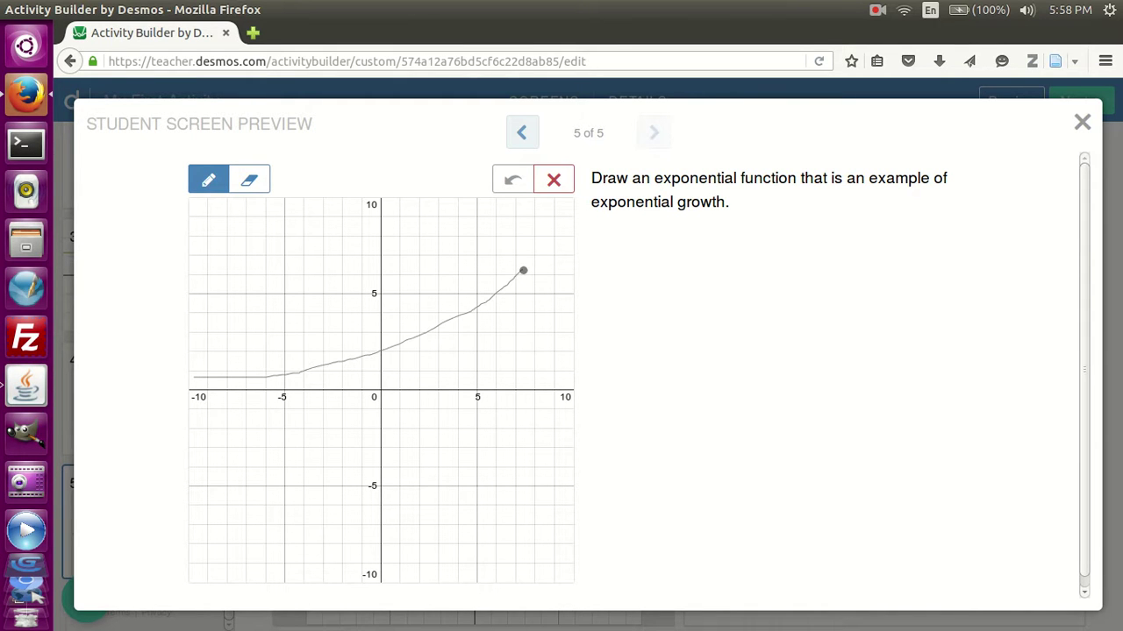
pyautogui.moveTo(548, 211); pyautogui.dragTo(549, 202)
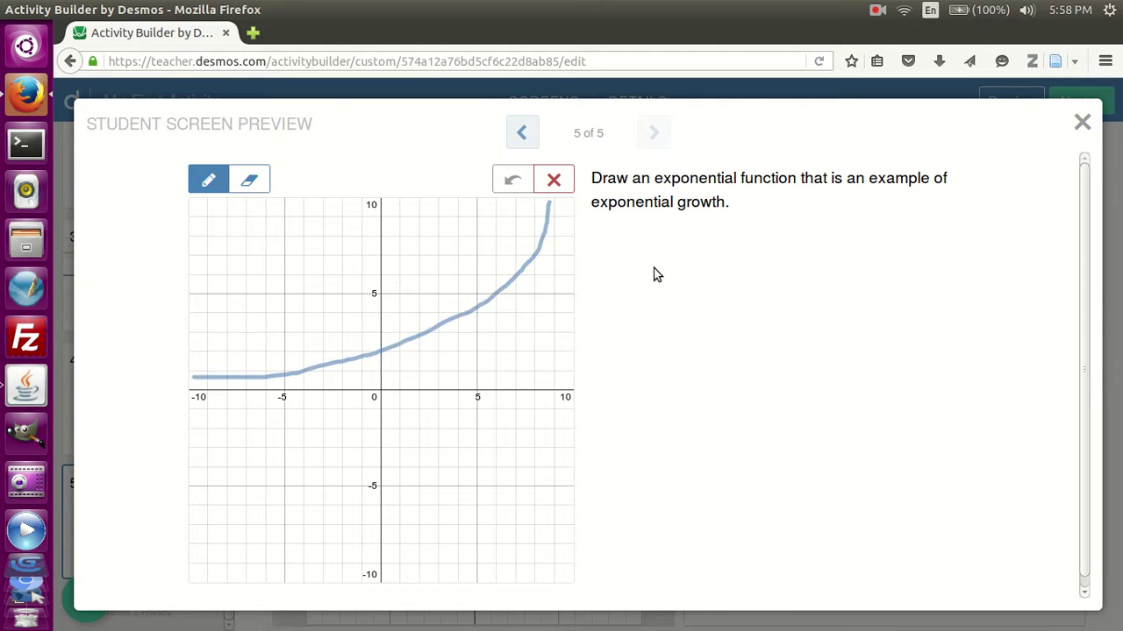
pyautogui.click(513, 179)
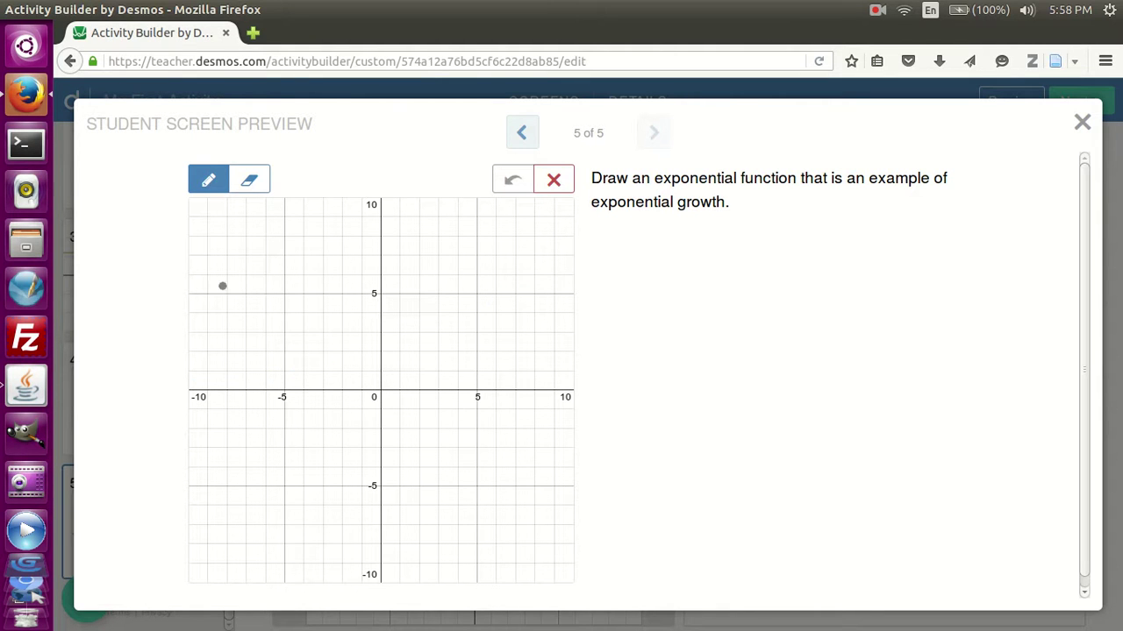
# Test the preview's eraser on a sketched falling curve, draw a rising curve in its place, and close the preview
pyautogui.moveTo(217, 319)
pyautogui.mouseDown()
pyautogui.moveTo(441, 441)
pyautogui.moveTo(546, 581)
pyautogui.mouseUp()
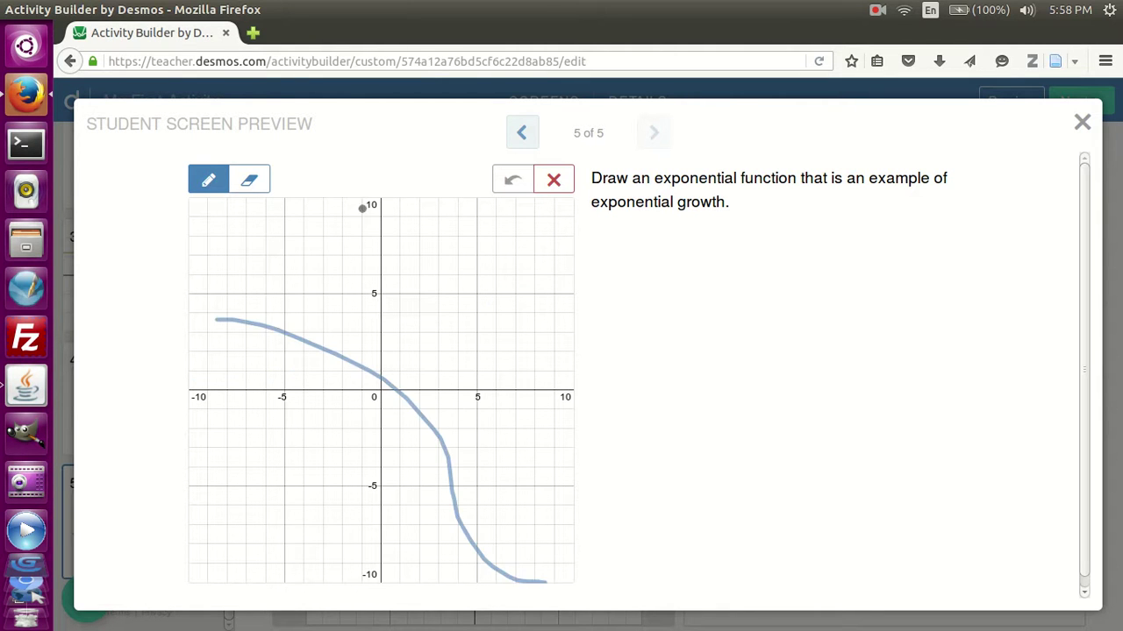
pyautogui.click(249, 180)
pyautogui.moveTo(228, 321)
pyautogui.mouseDown()
pyautogui.moveTo(334, 356)
pyautogui.moveTo(439, 450)
pyautogui.moveTo(481, 542)
pyautogui.moveTo(536, 571)
pyautogui.mouseUp()
pyautogui.click(208, 179)
pyautogui.moveTo(238, 357)
pyautogui.mouseDown()
pyautogui.moveTo(328, 339)
pyautogui.moveTo(567, 184)
pyautogui.mouseUp()
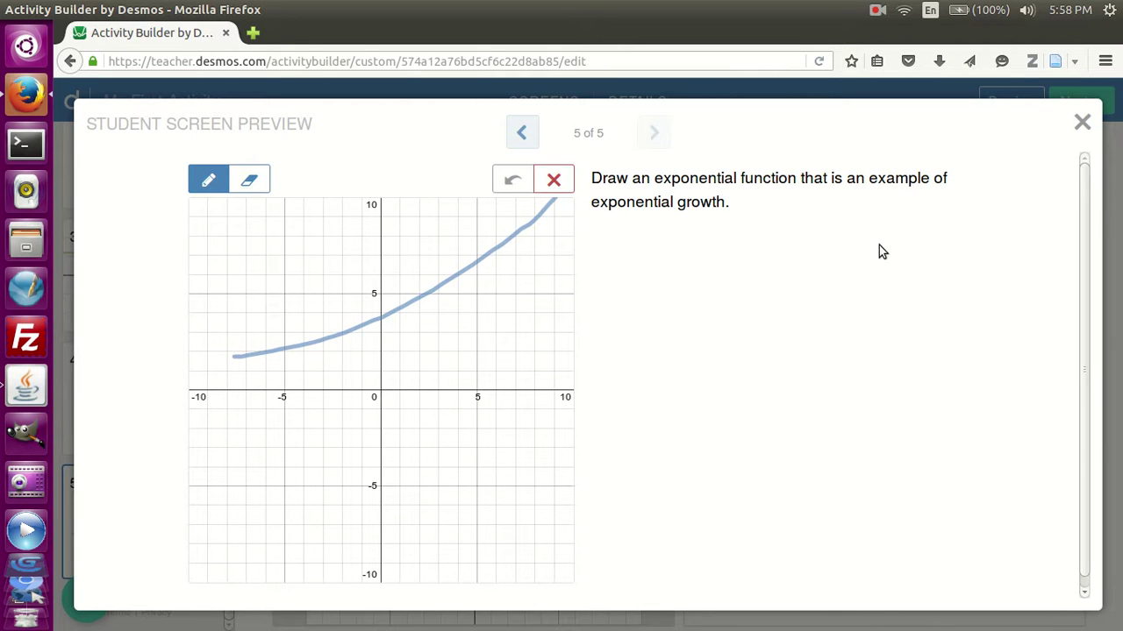
pyautogui.click(1082, 122)
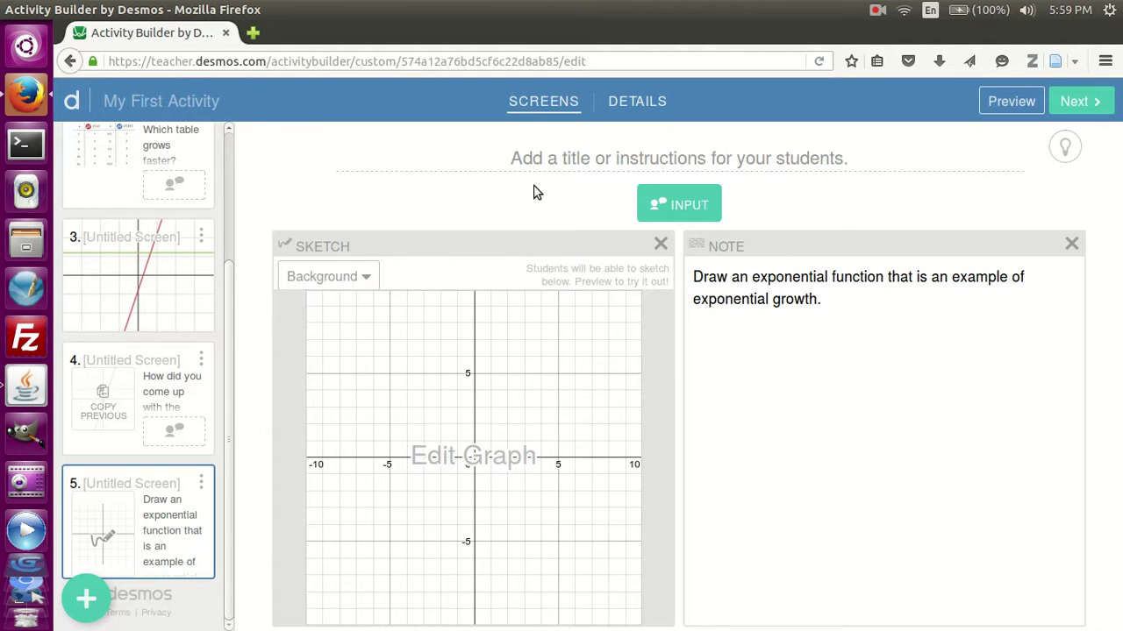
# Title the fifth screen "Make a Drawing!" and check the title in the student preview
pyautogui.click(546, 161)
pyautogui.write('Make a Drawing')
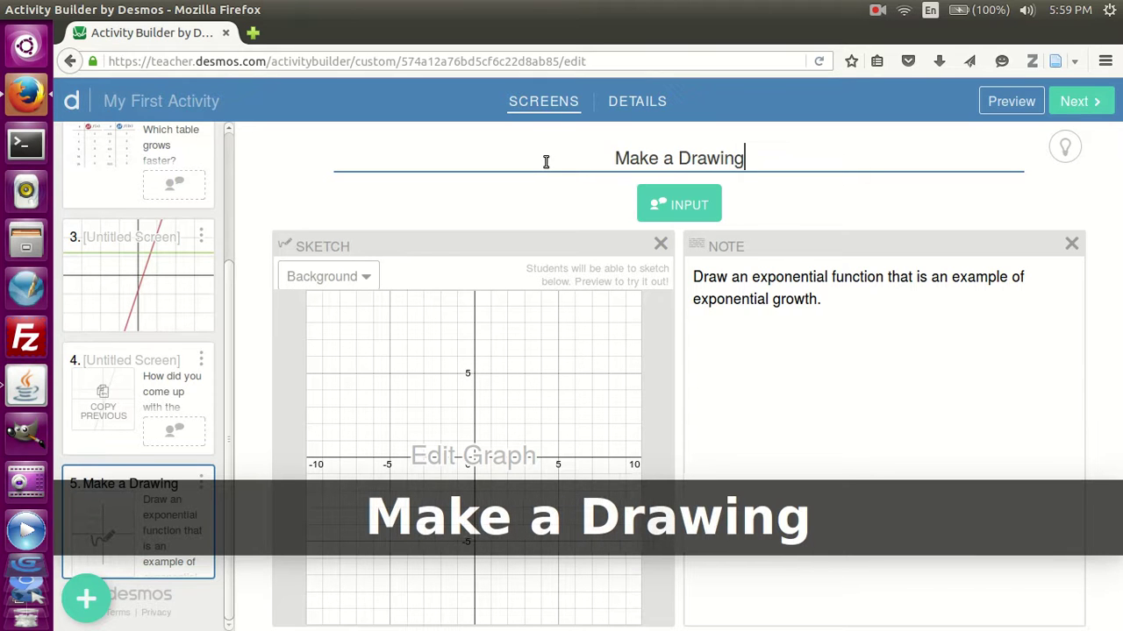
pyautogui.write('!')
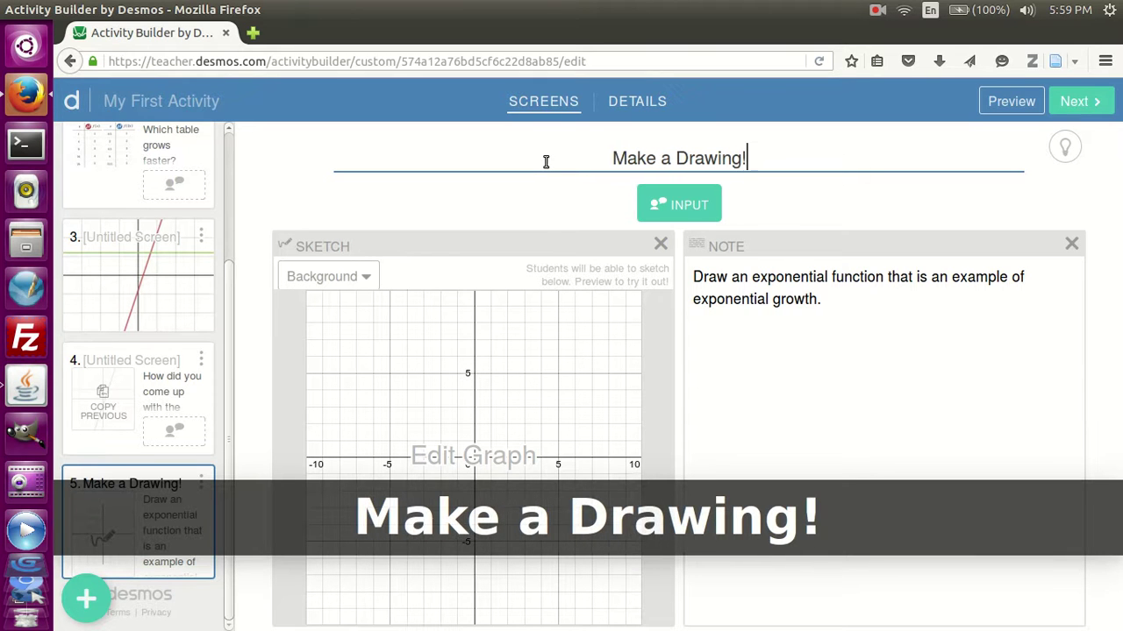
pyautogui.click(1002, 101)
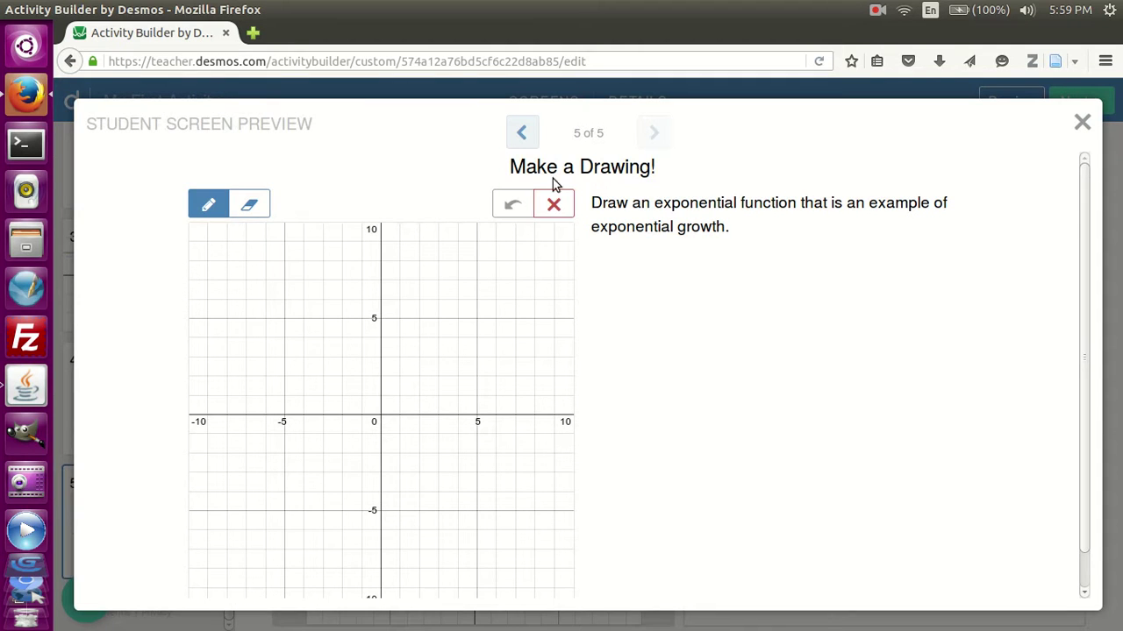
pyautogui.click(1079, 122)
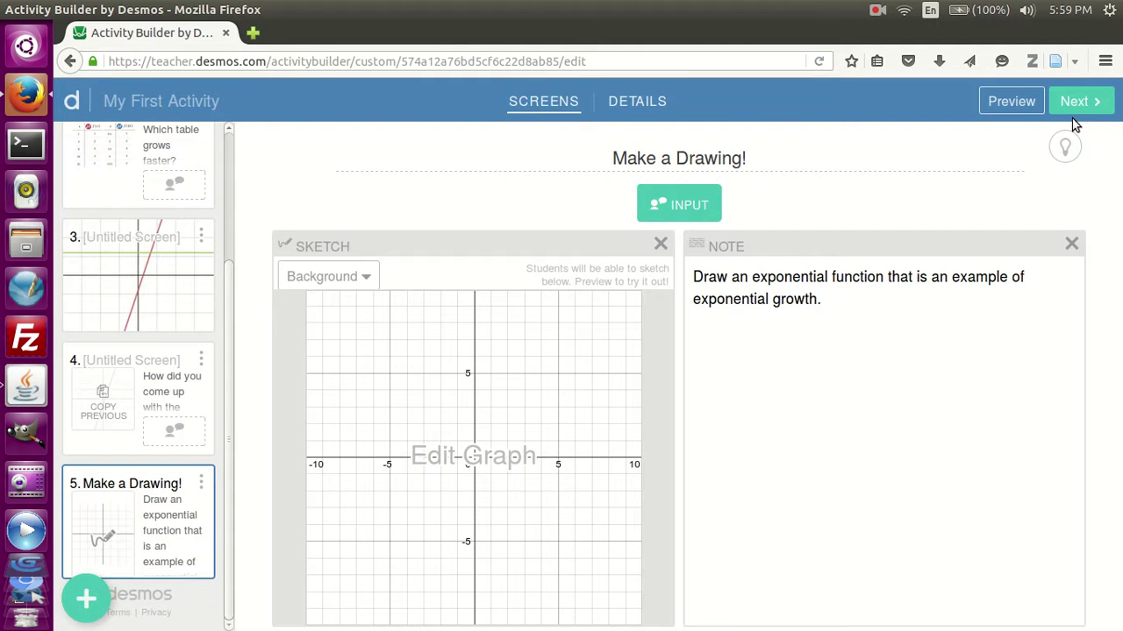
# Add the plain-text line "Exponential function: f(x) = 3^x" below the existing sentence in the fifth screen's note, separated by a blank line
pyautogui.click(968, 288)
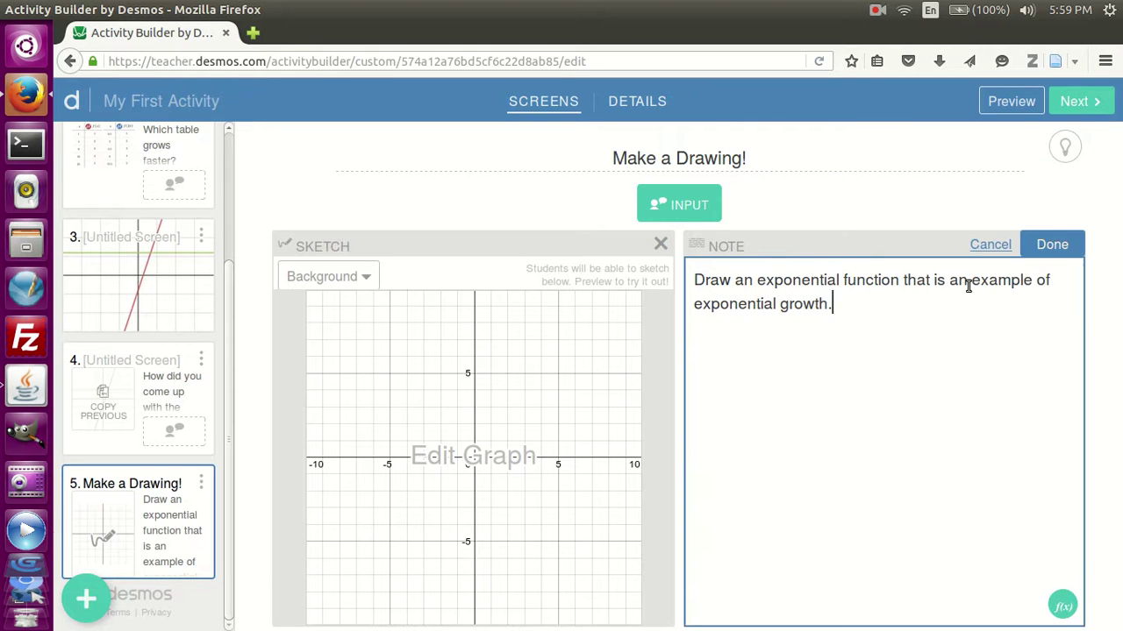
pyautogui.press('Return')
pyautogui.press('Return')
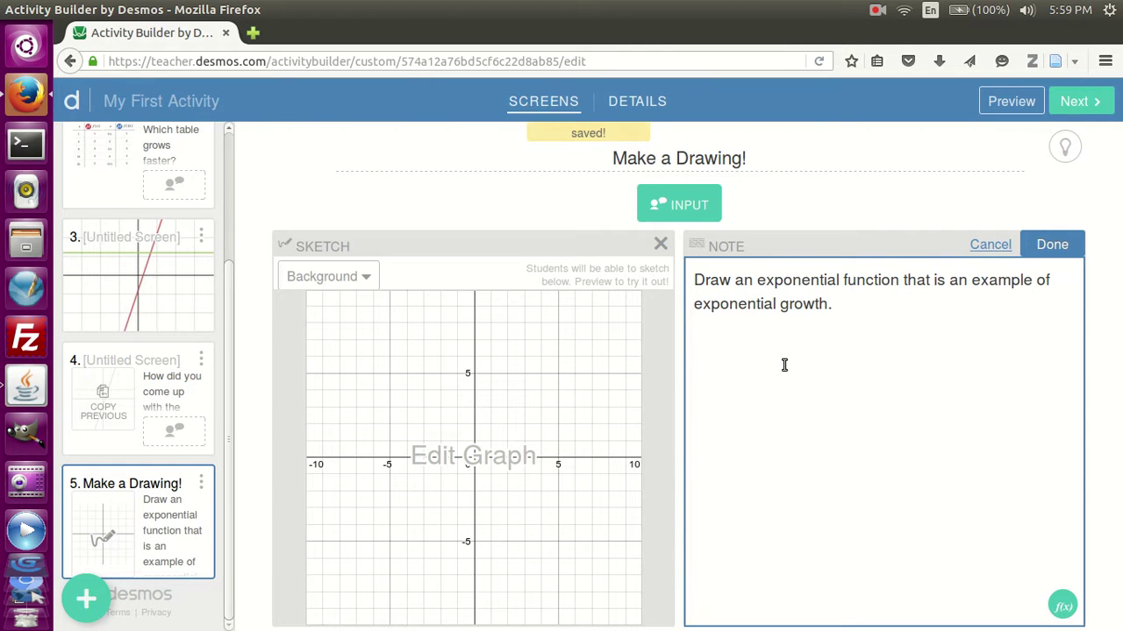
pyautogui.write('Here i')
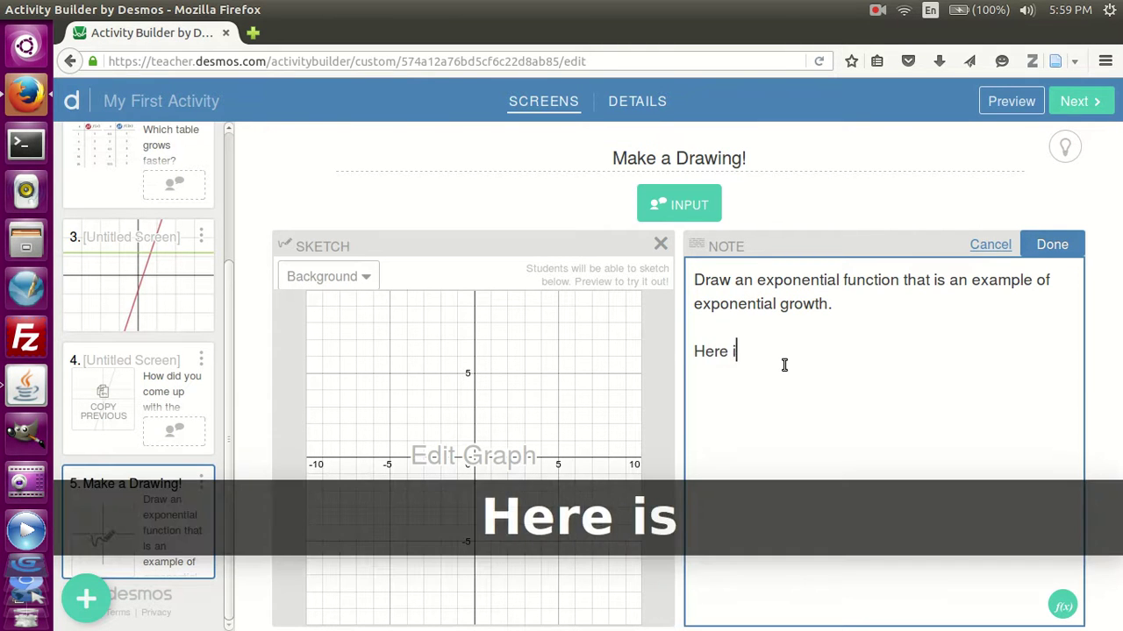
pyautogui.write('s a formula')
pyautogui.press('Return')
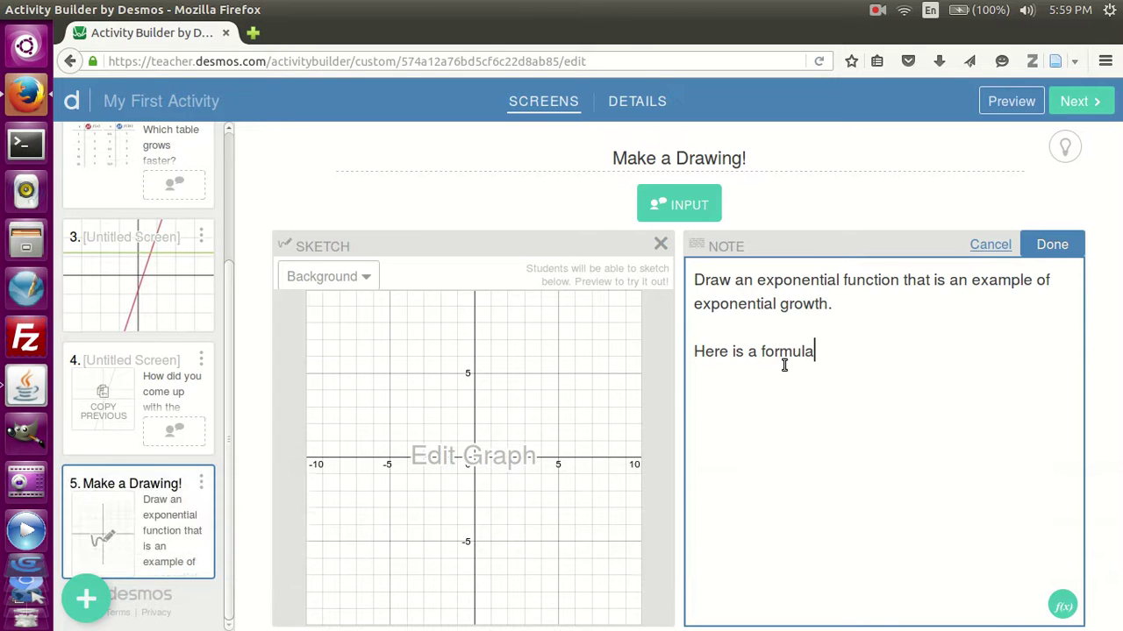
pyautogui.hotkey('shift', 'Home')
pyautogui.write('Exp')
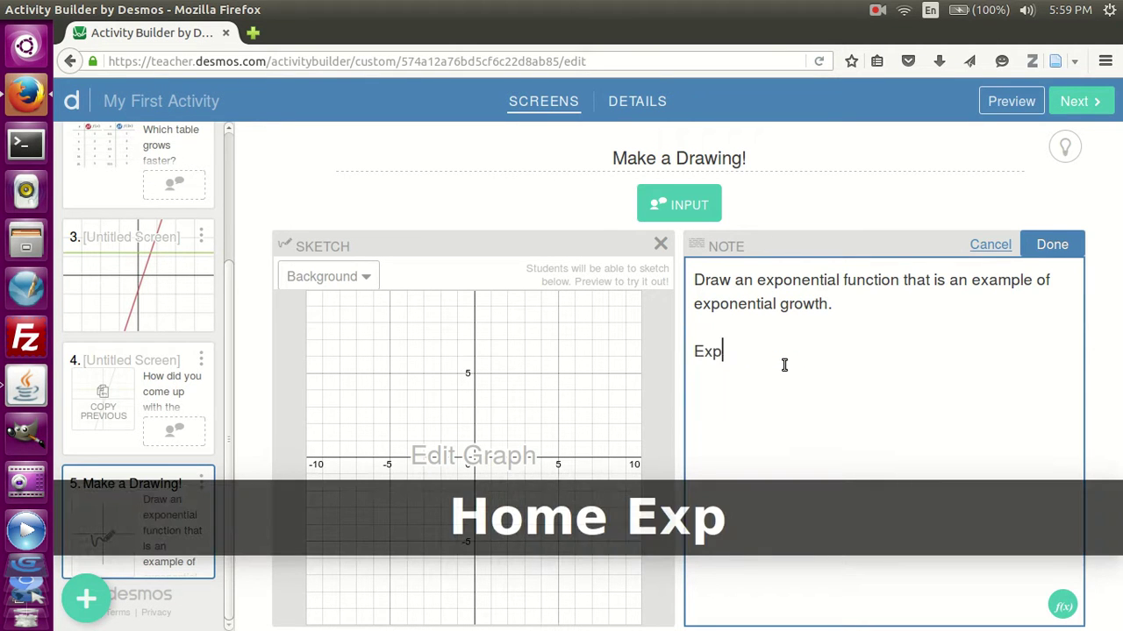
pyautogui.write('onential function: f')
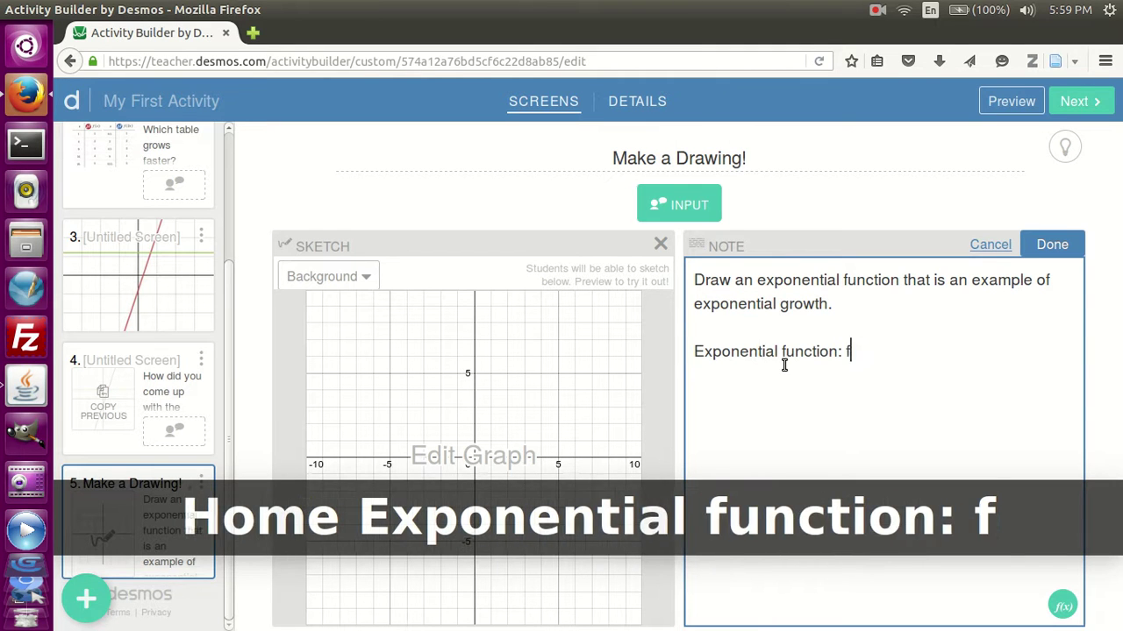
pyautogui.write('(x) = 3^x')
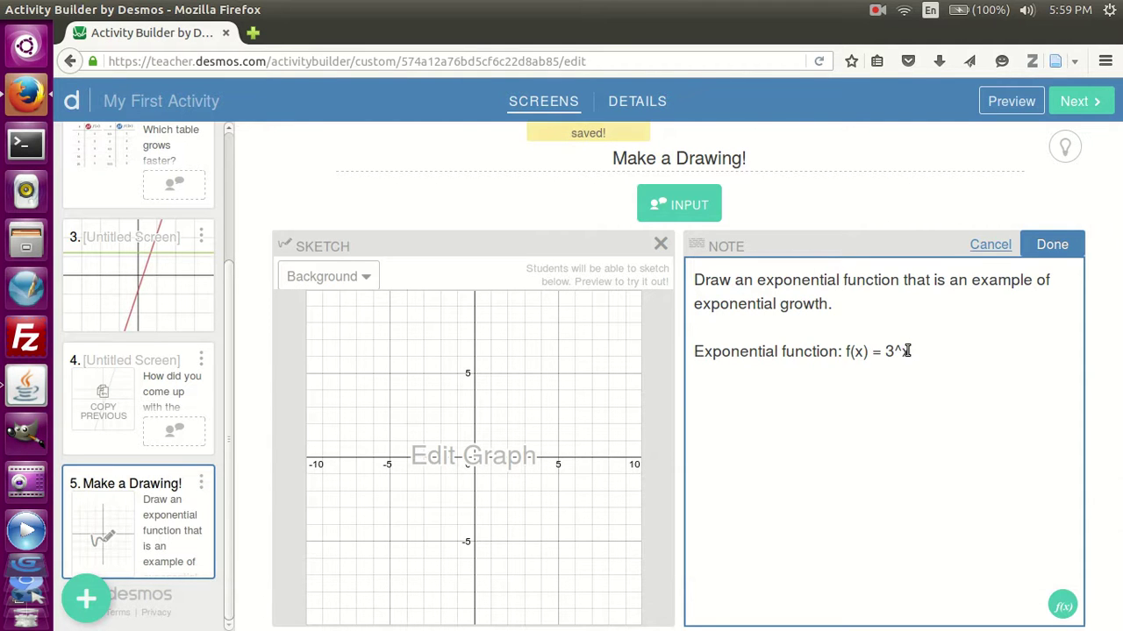
# Insert the formatted equation f(x) = 3^x two lines below the plain-text formula and save the note
pyautogui.press('Return')
pyautogui.press('Return')
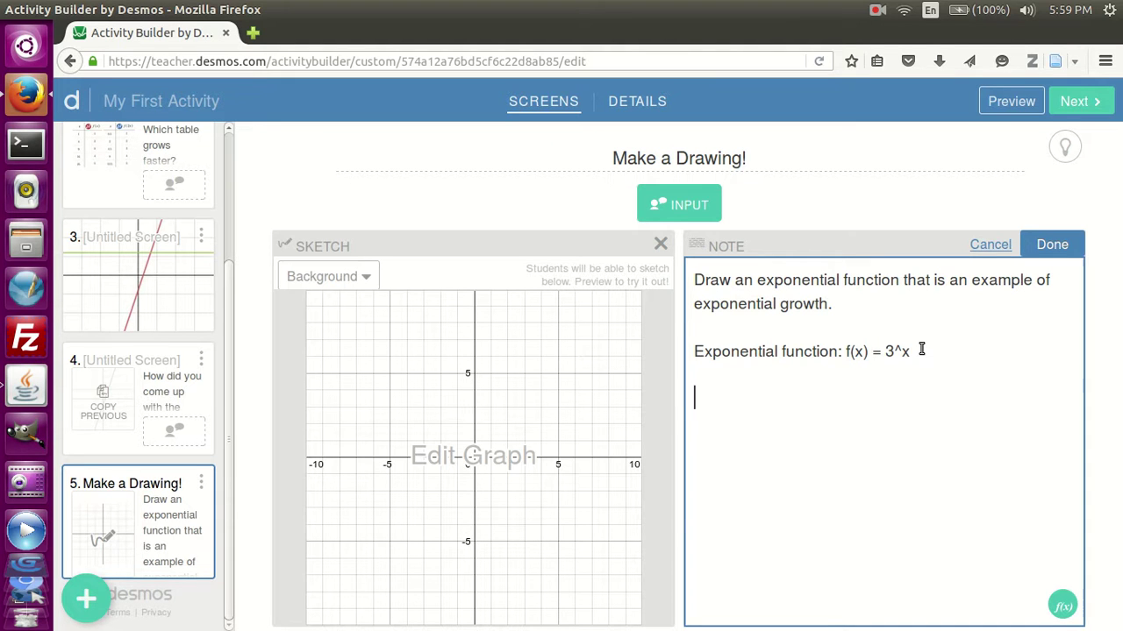
pyautogui.press('`')
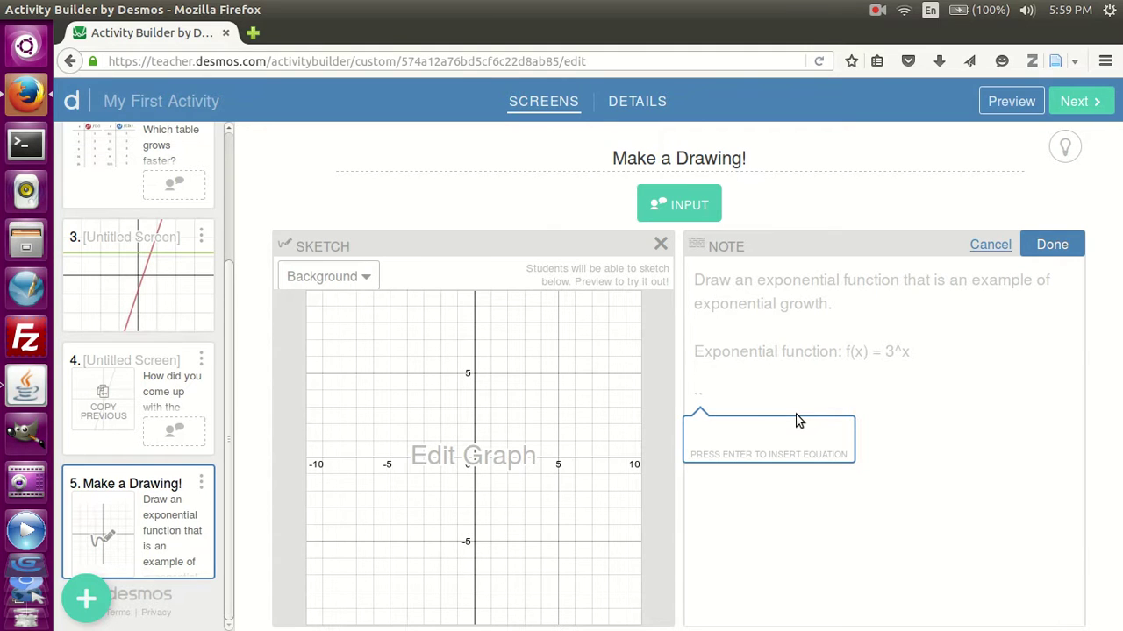
pyautogui.write('f')
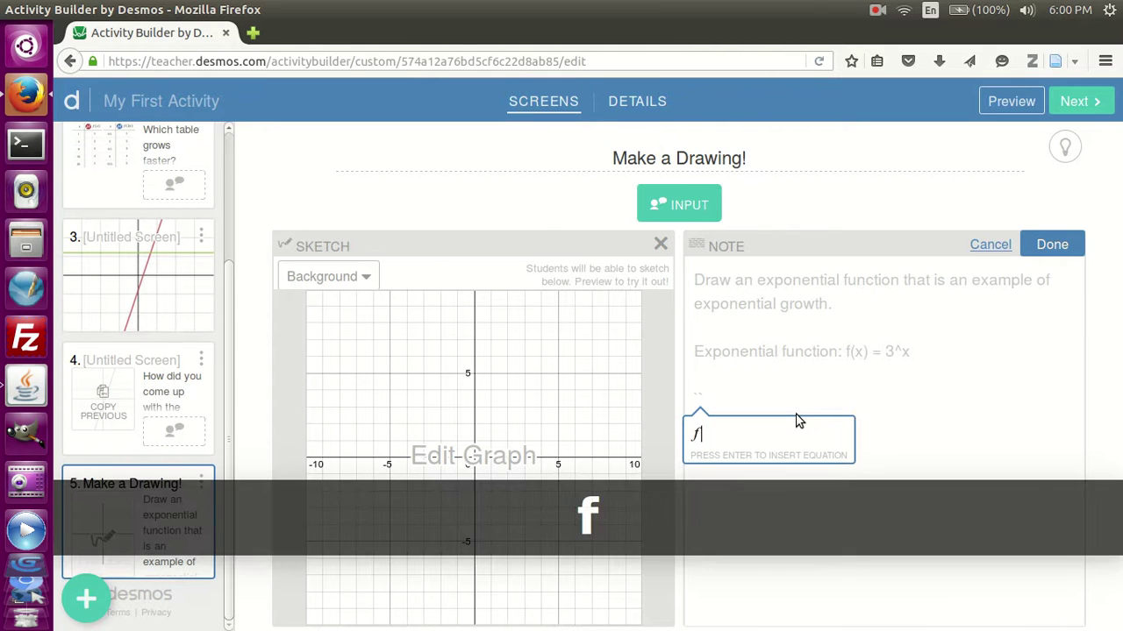
pyautogui.write('()=')
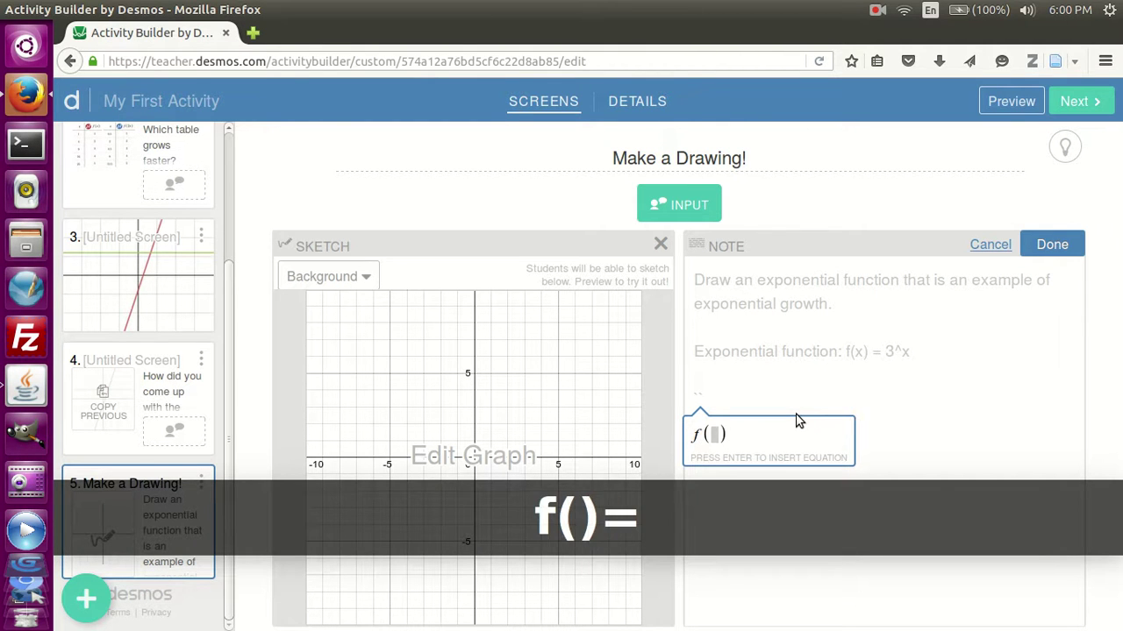
pyautogui.press('BackSpace')
pyautogui.press('BackSpace')
pyautogui.press('BackSpace')
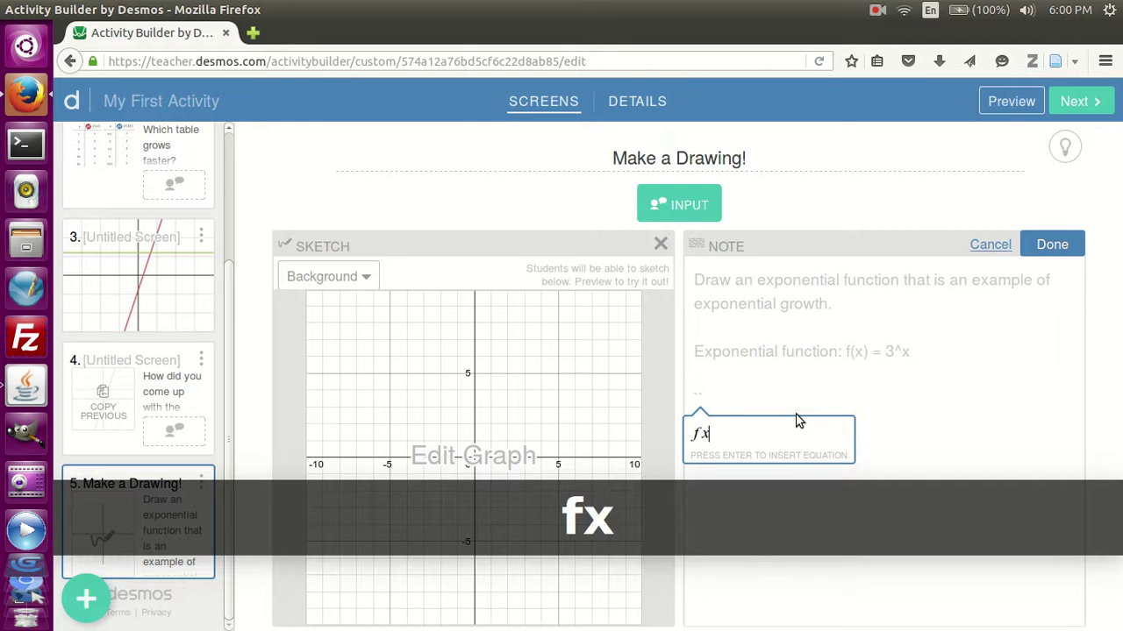
pyautogui.write(')')
pyautogui.write('f(')
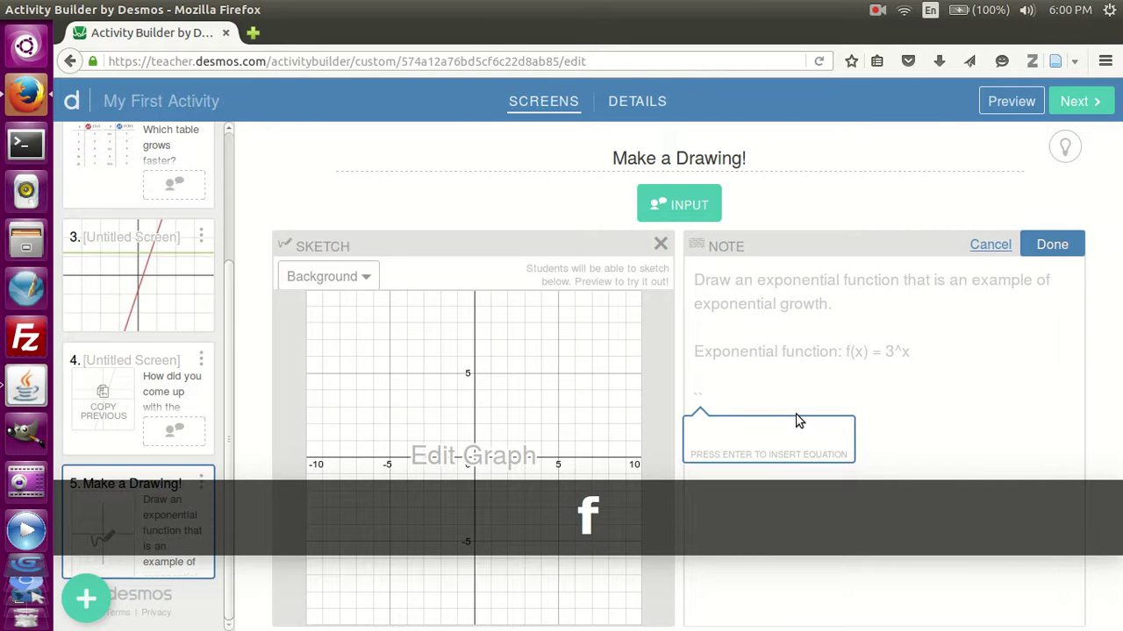
pyautogui.write('x)=')
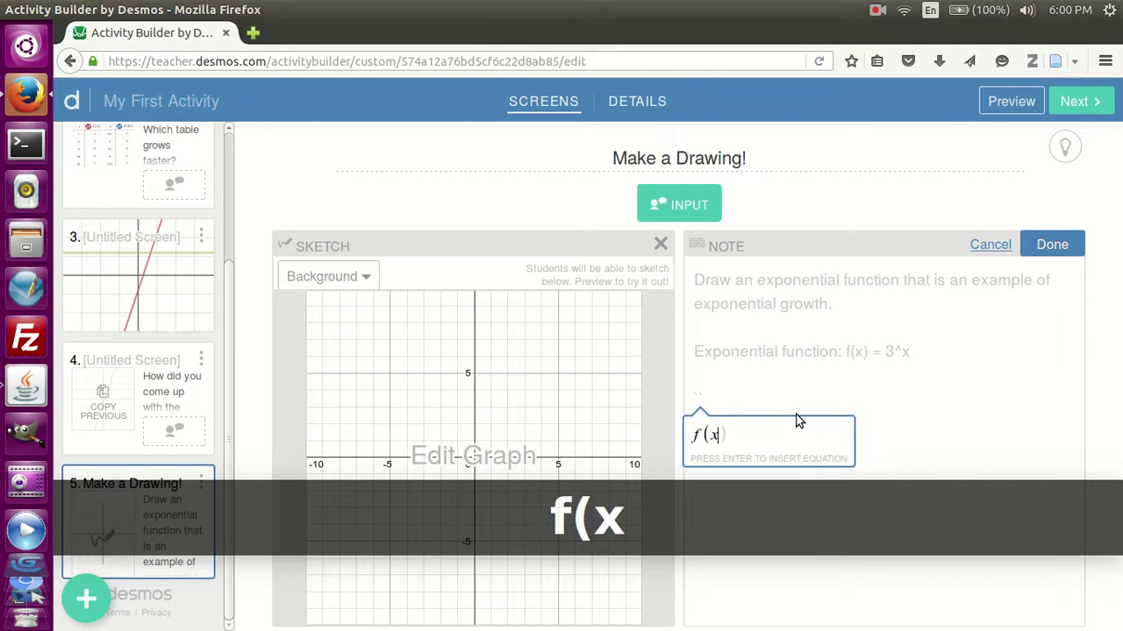
pyautogui.write('3^x')
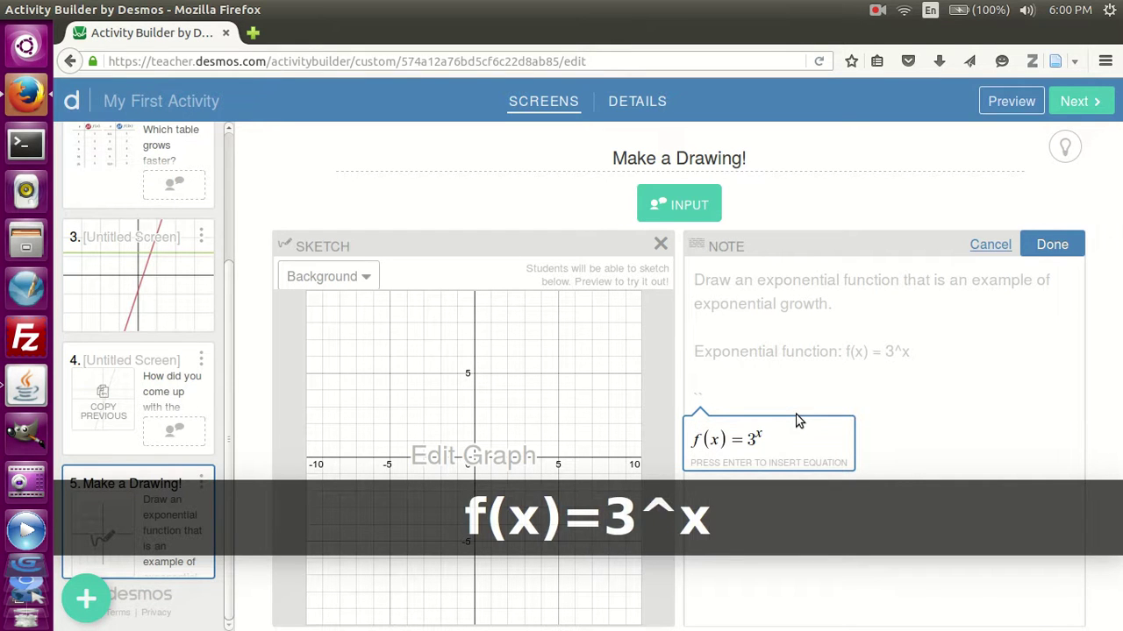
pyautogui.press('Return')
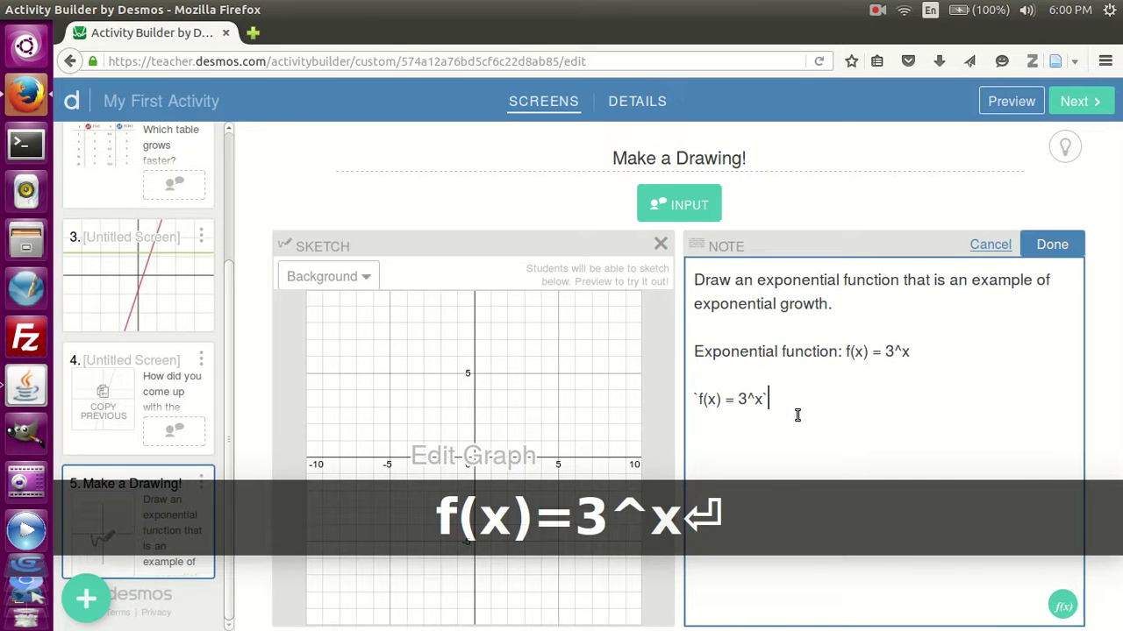
pyautogui.click(1053, 246)
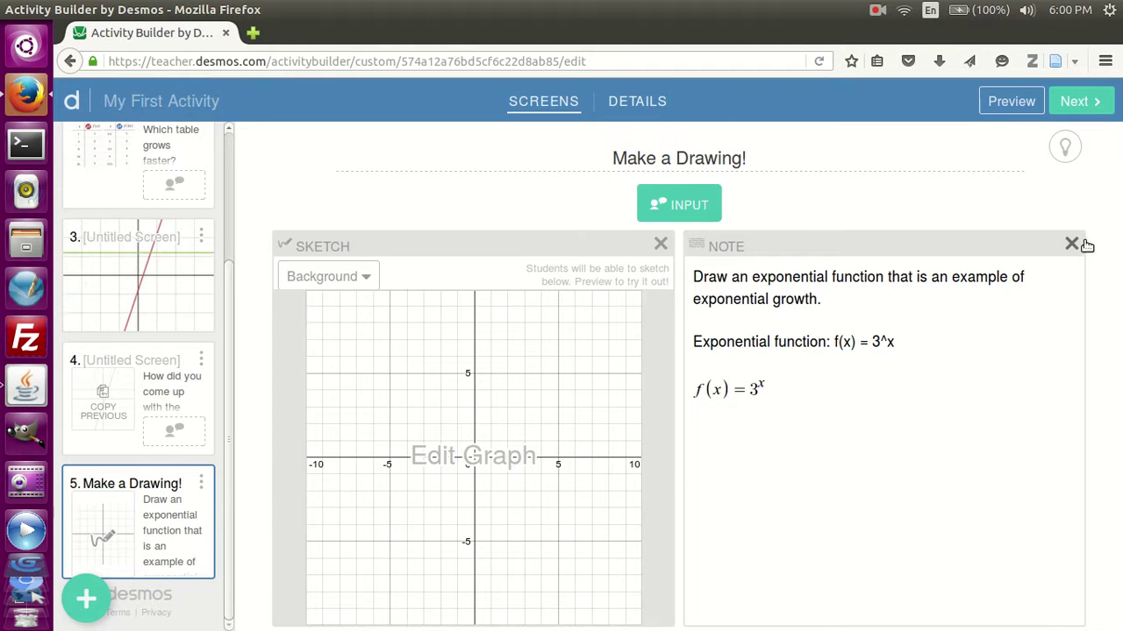
# Replace the plain-text formula after "Exponential function:" with a formatted equation showing the fraction 3/x, and save the note
pyautogui.click(1031, 320)
pyautogui.press('BackSpace')
pyautogui.press('BackSpace')
pyautogui.press('BackSpace')
pyautogui.press('BackSpace')
pyautogui.press('BackSpace')
pyautogui.press('BackSpace')
pyautogui.press('BackSpace')
pyautogui.press('BackSpace')
pyautogui.press('BackSpace')
pyautogui.press('BackSpace')
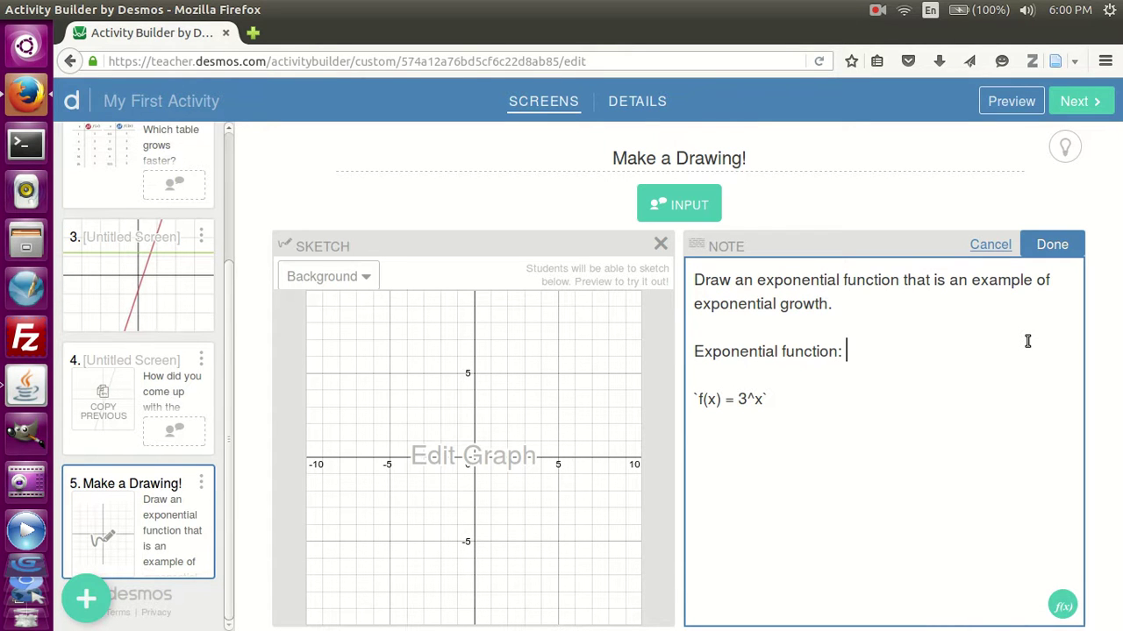
pyautogui.write('``')
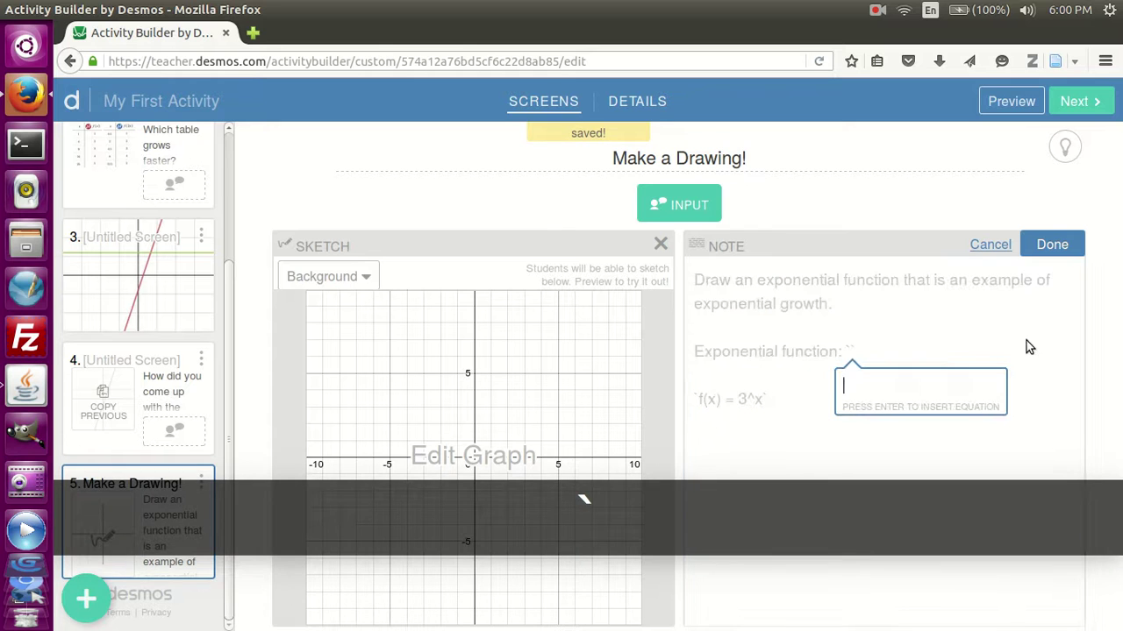
pyautogui.write('3/x')
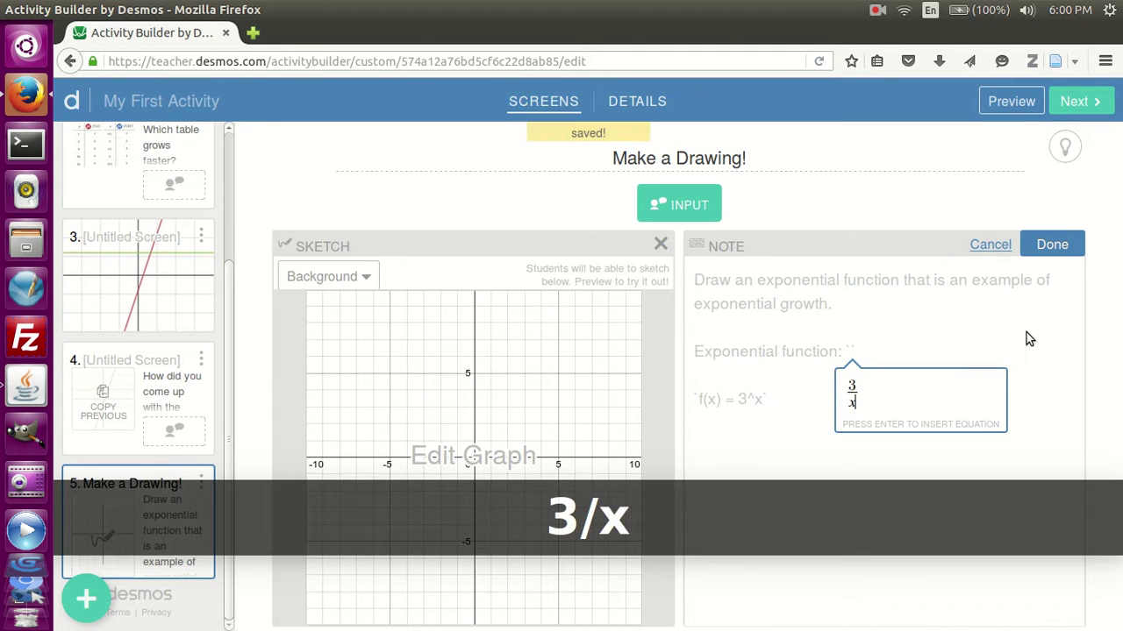
pyautogui.click(1057, 245)
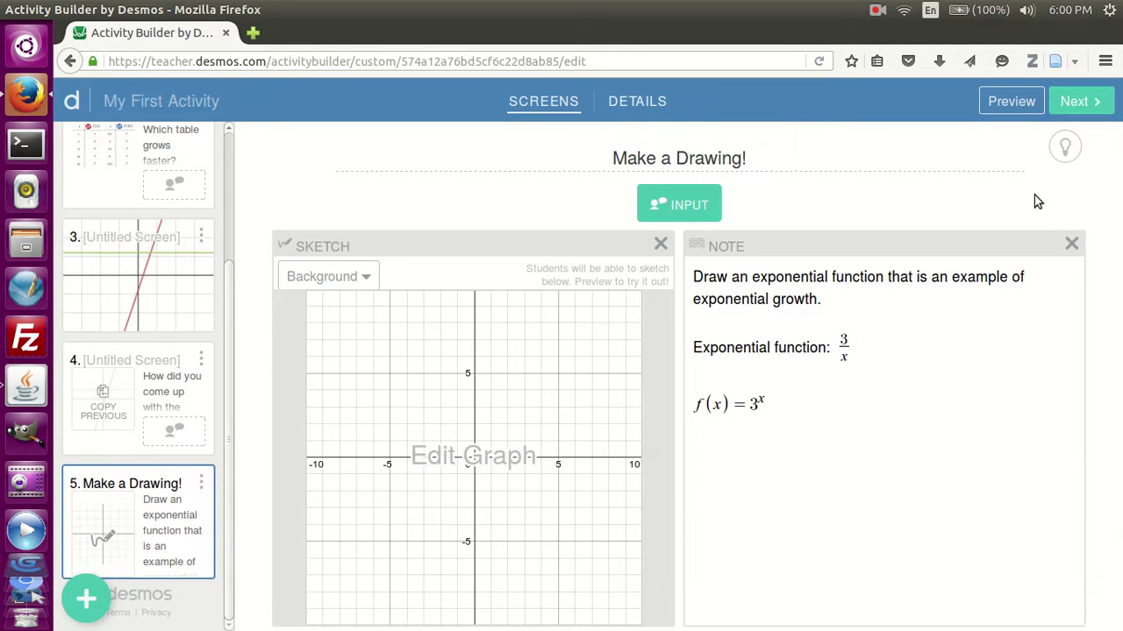
# Proceed to the activity's details and enter the description "This was just a test."
pyautogui.click(1076, 103)
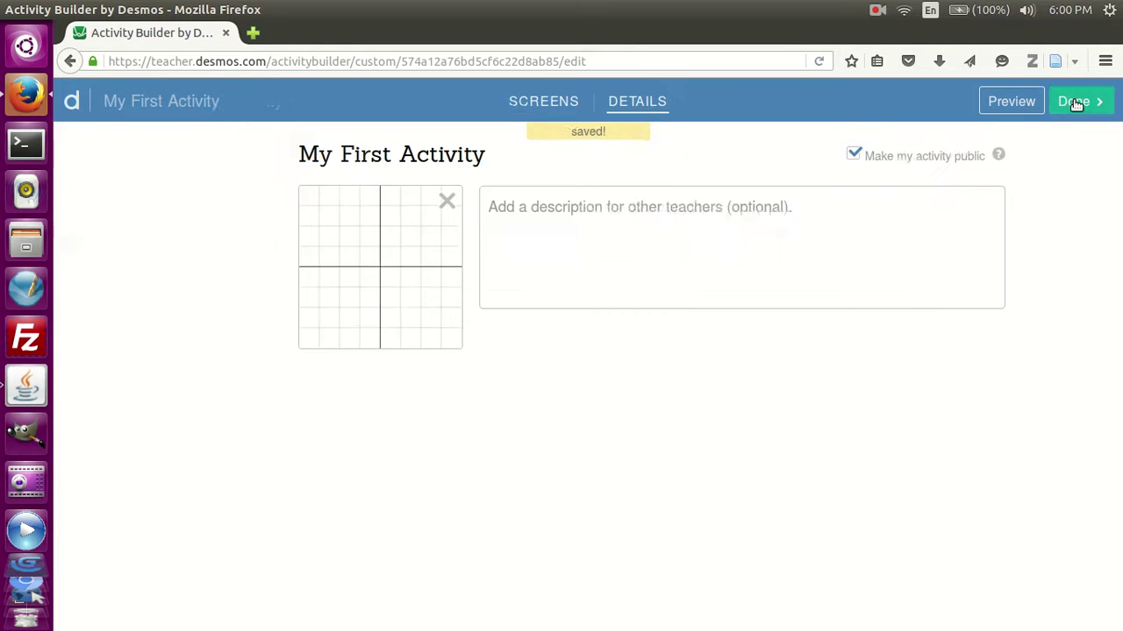
pyautogui.click(678, 205)
pyautogui.write('This ')
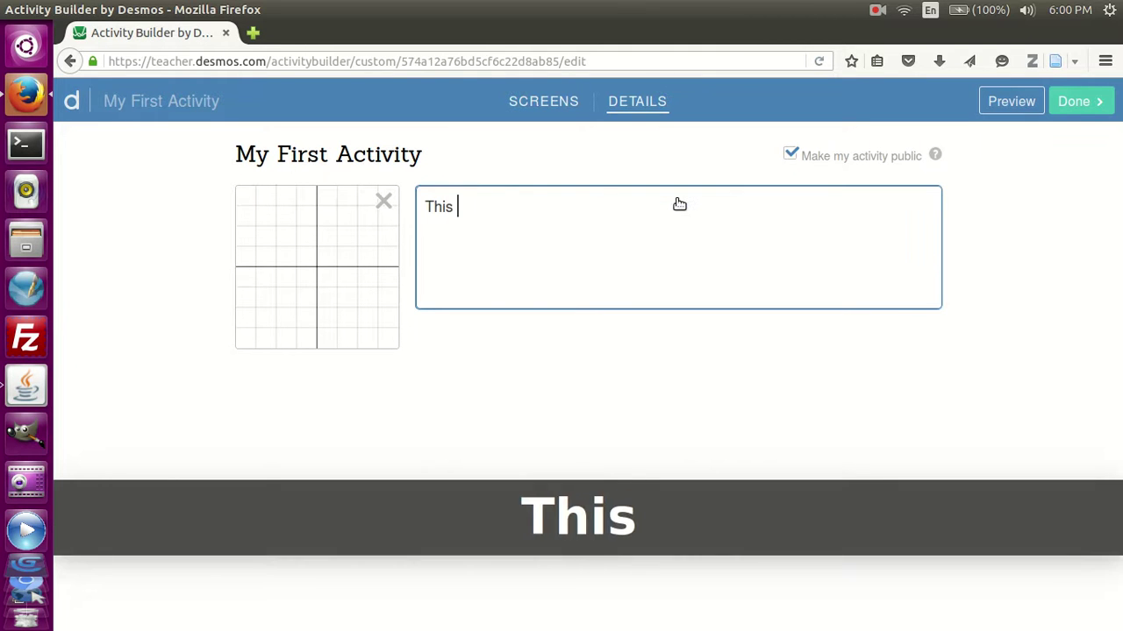
pyautogui.write('was just a test.')
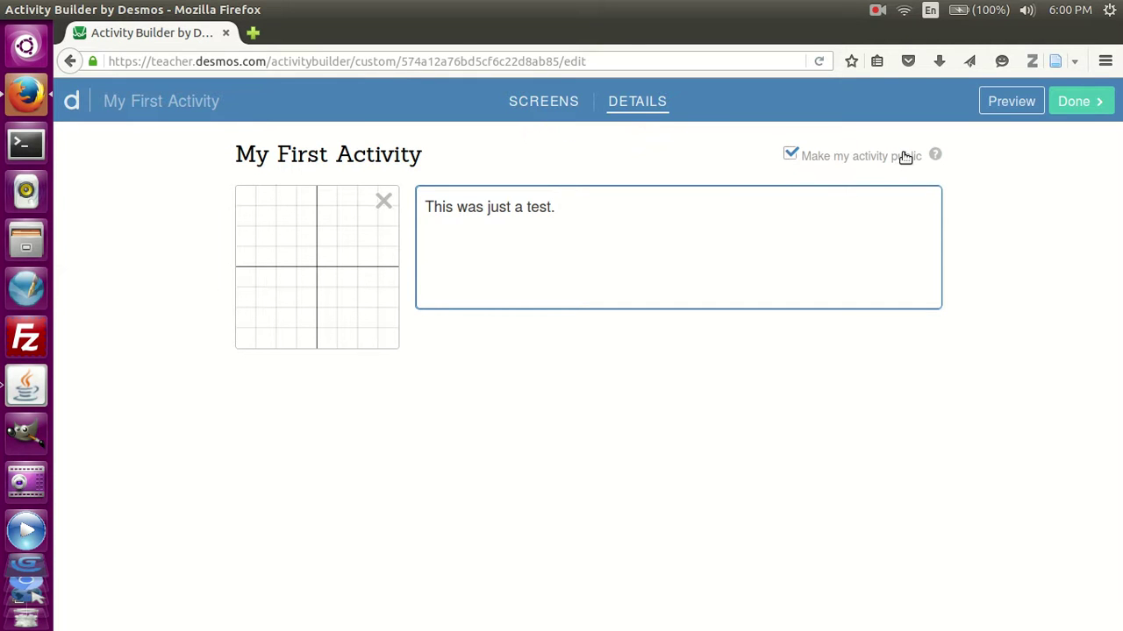
# Finish editing the activity and start a new class session from its overview page
pyautogui.click(1103, 100)
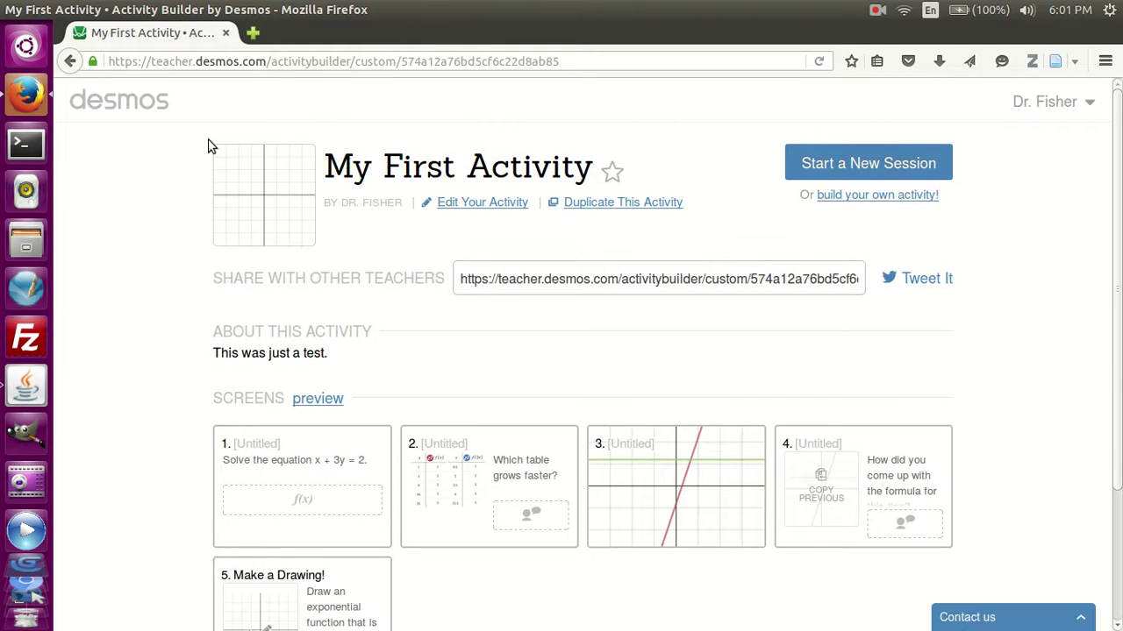
pyautogui.click(919, 173)
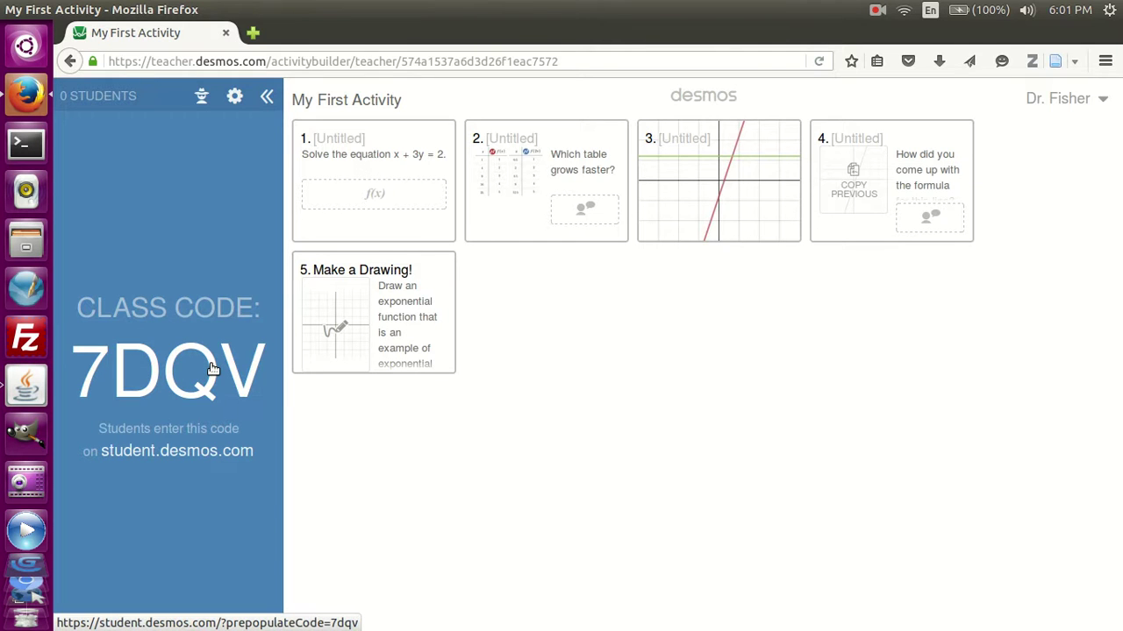
# Copy the class code's student link, open it in a new browser tab and join the session with the prefilled code and name
pyautogui.rightClick(211, 368)
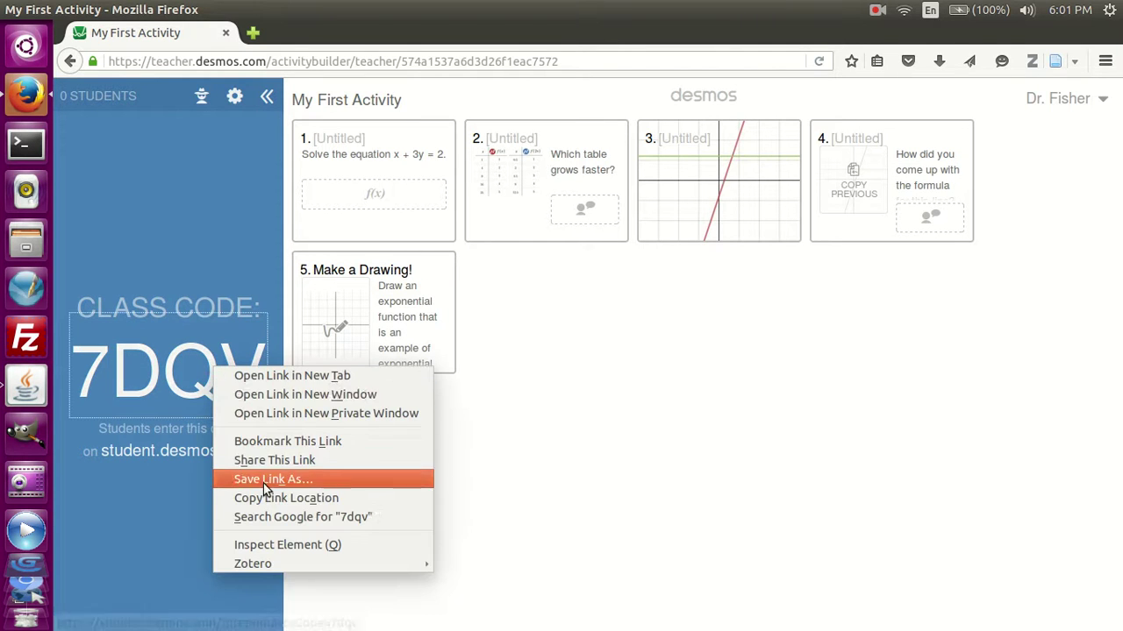
pyautogui.click(375, 499)
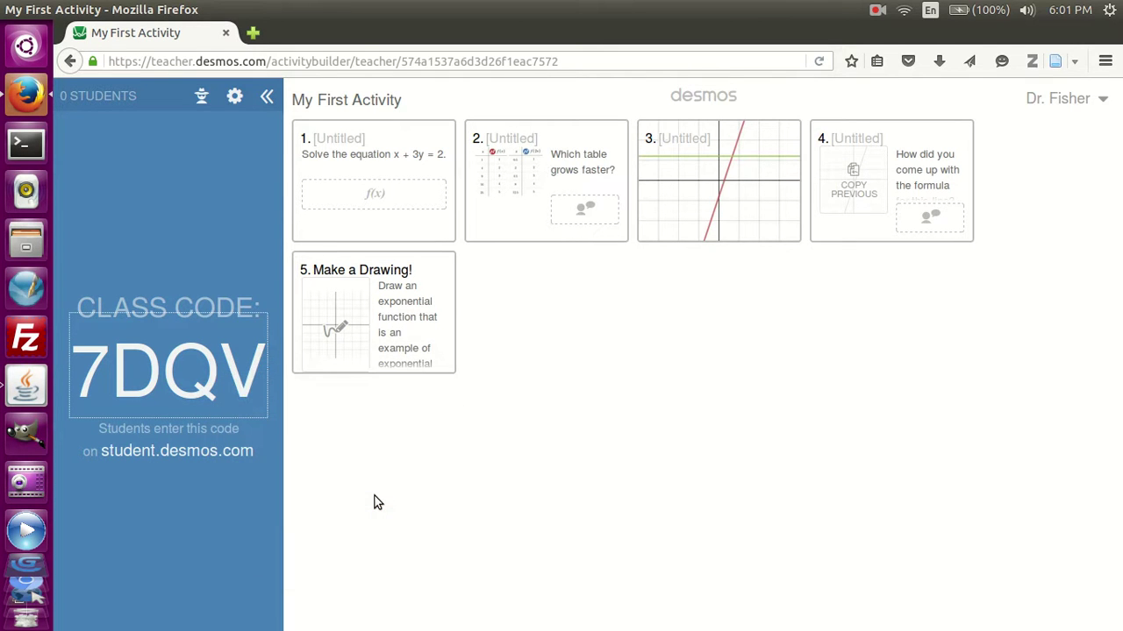
pyautogui.hotkey('ctrl', 't')
pyautogui.hotkey('ctrl', 'v')
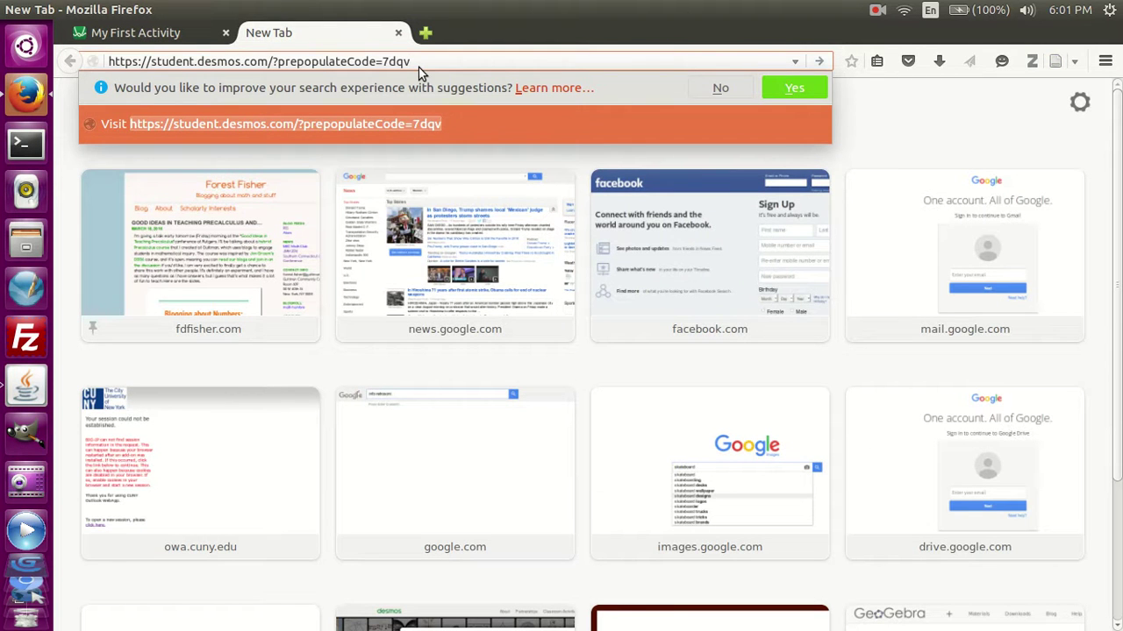
pyautogui.press('Return')
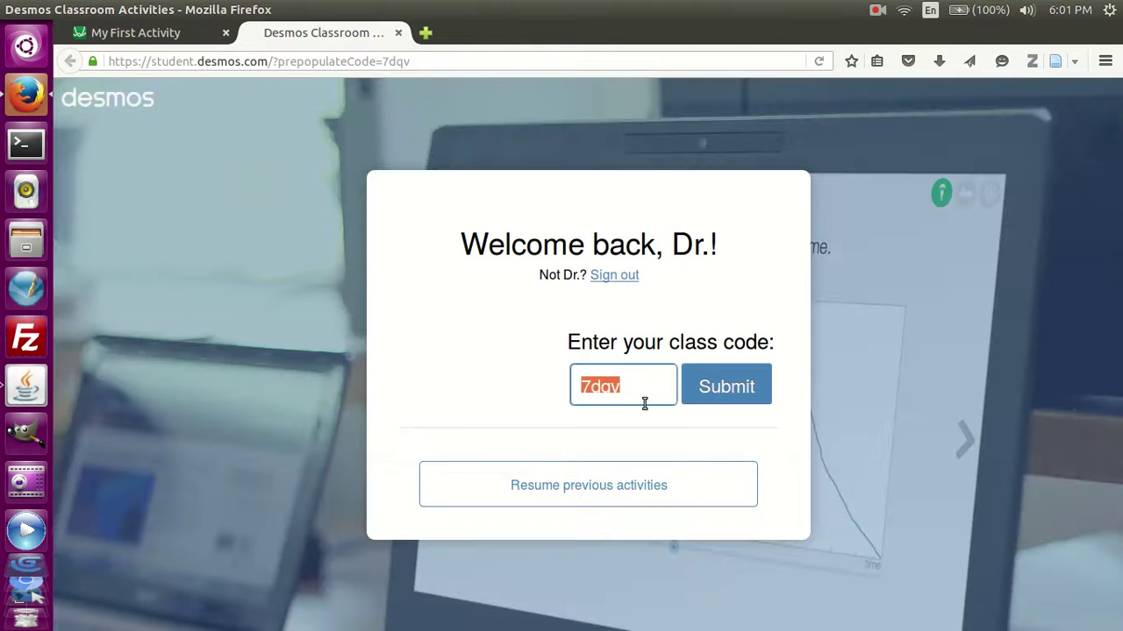
pyautogui.click(707, 394)
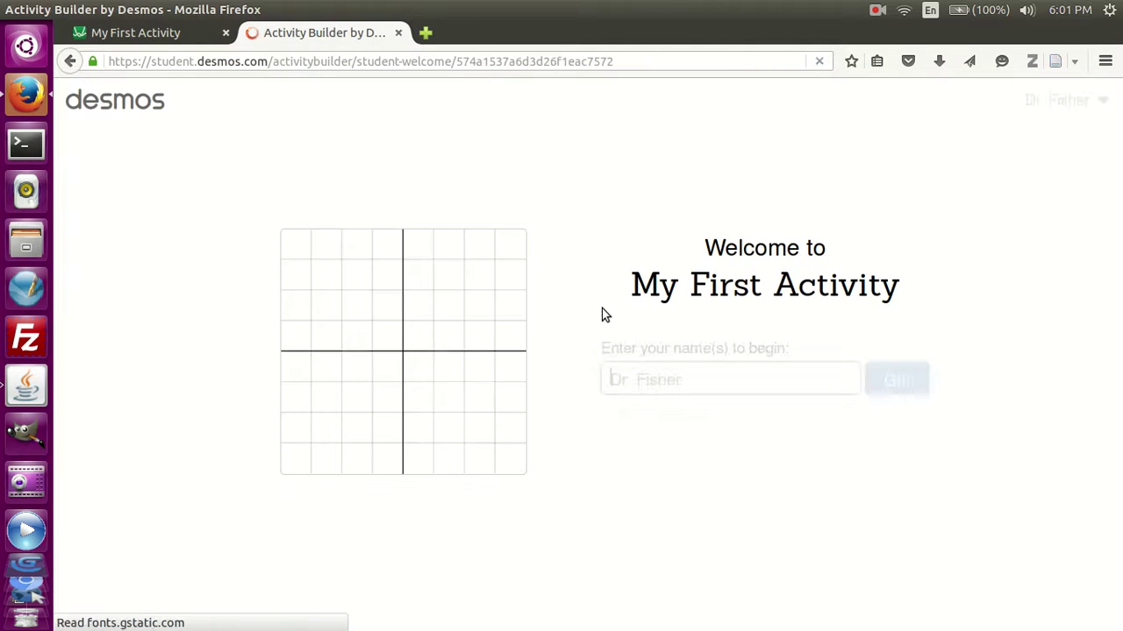
pyautogui.click(925, 383)
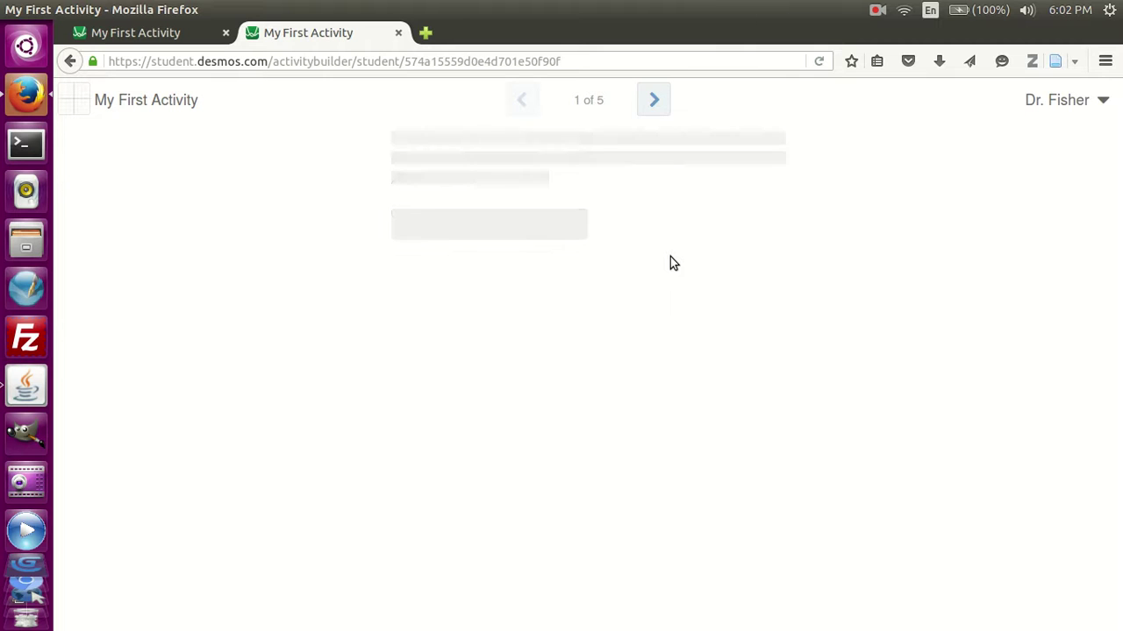
# Answer the first screen's equation question with -3 and submit the response to the class
pyautogui.click(568, 207)
pyautogui.write('-3')
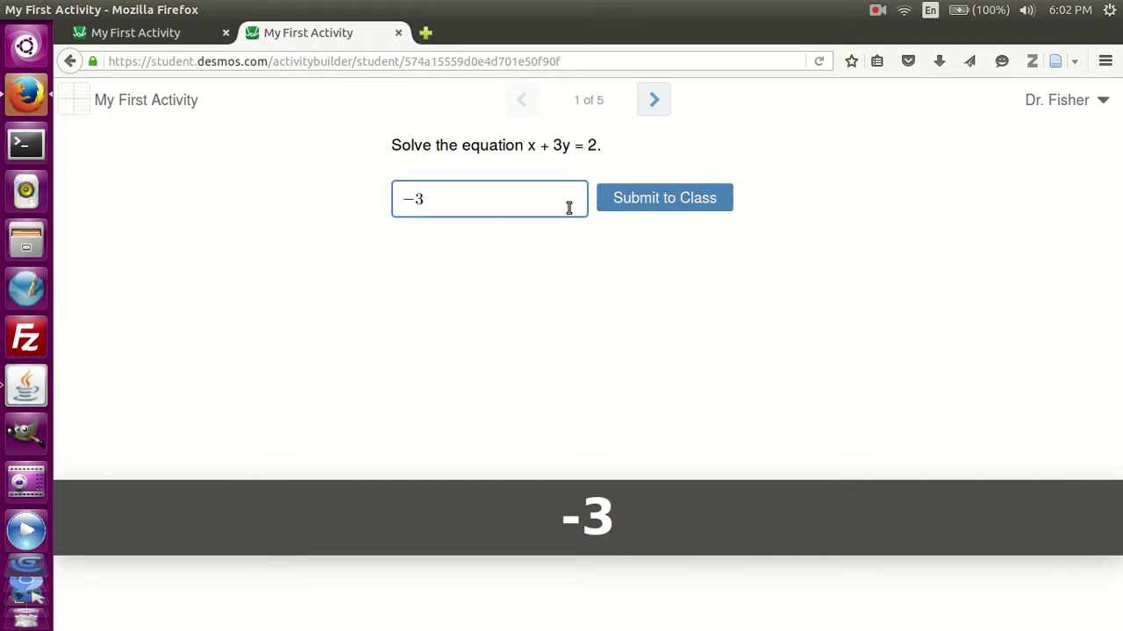
pyautogui.click(628, 208)
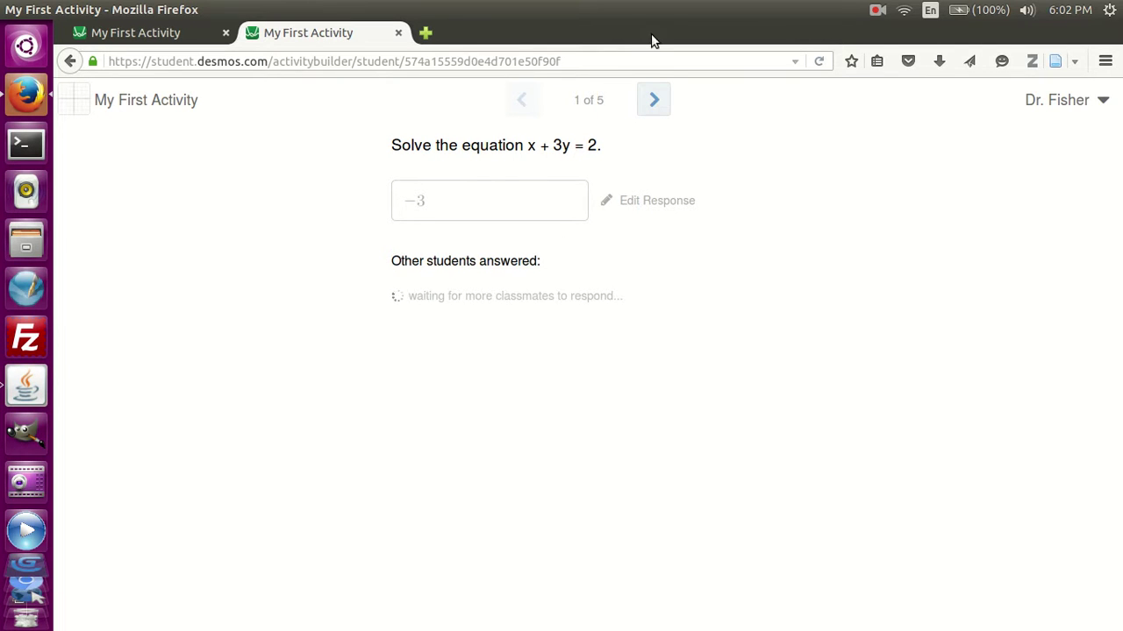
# Answer the second screen's question about which table grows faster with "I don't know!" and submit it to the class
pyautogui.click(653, 102)
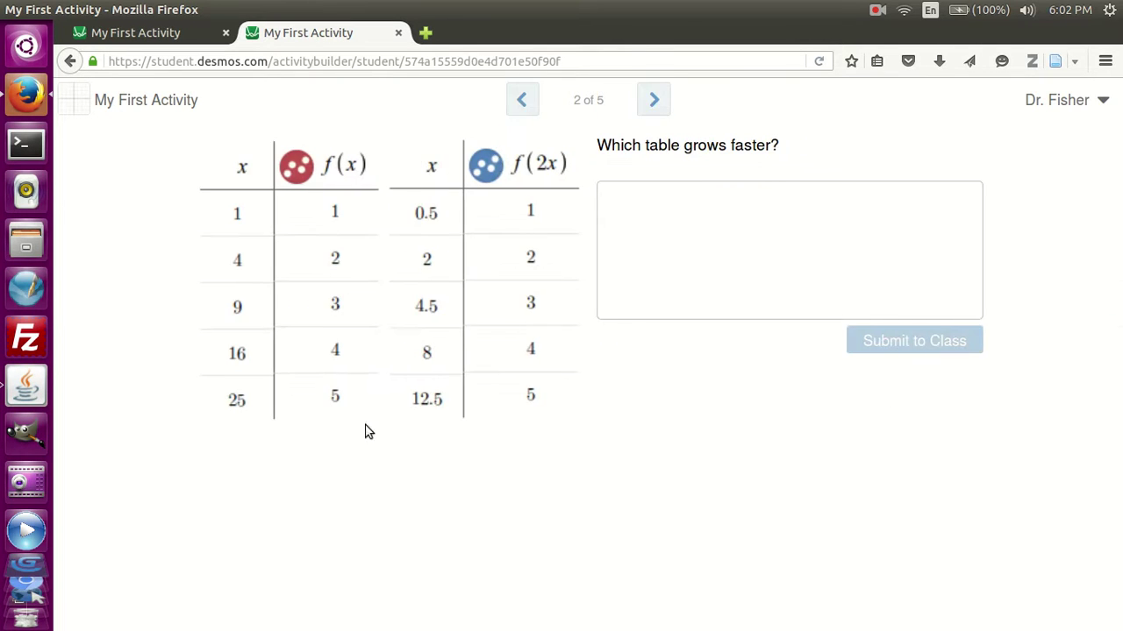
pyautogui.click(703, 295)
pyautogui.write("I don't know!")
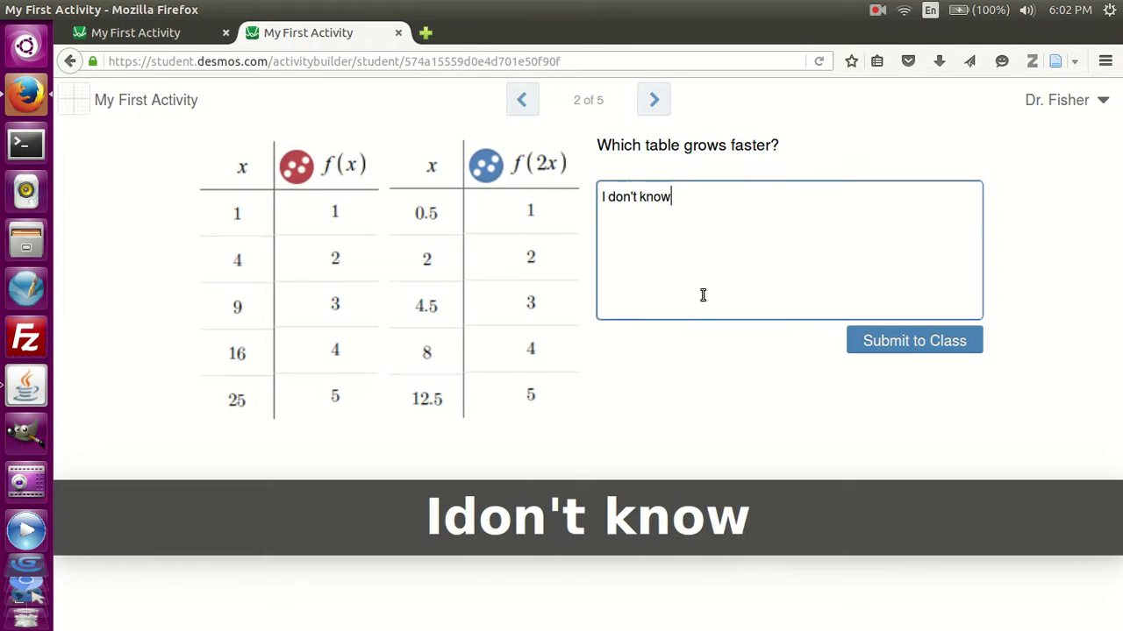
pyautogui.click(896, 340)
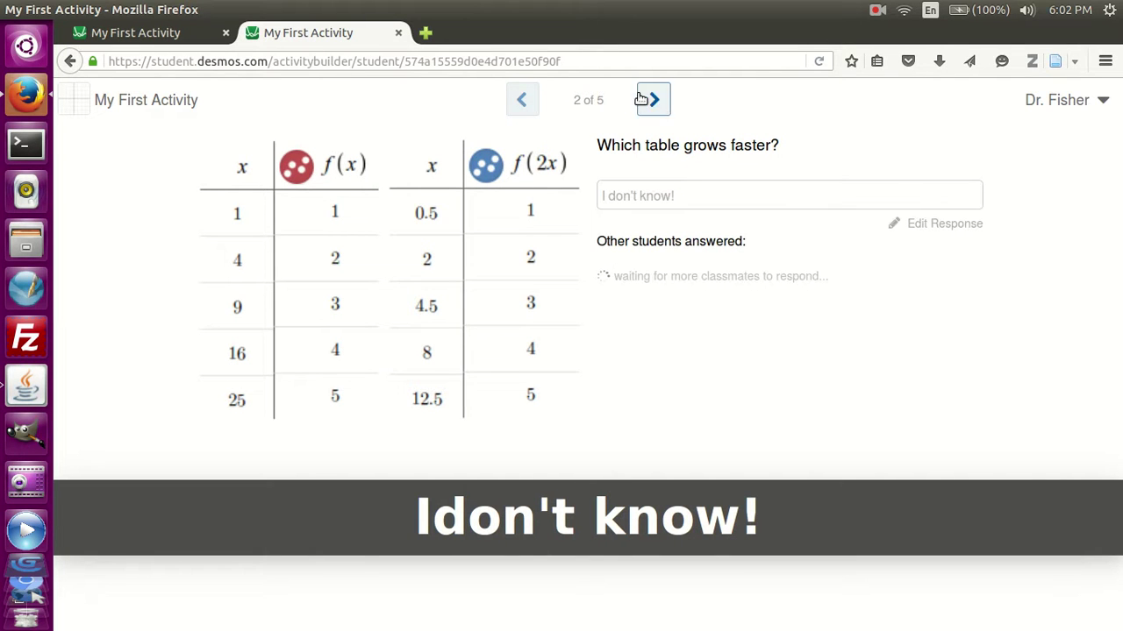